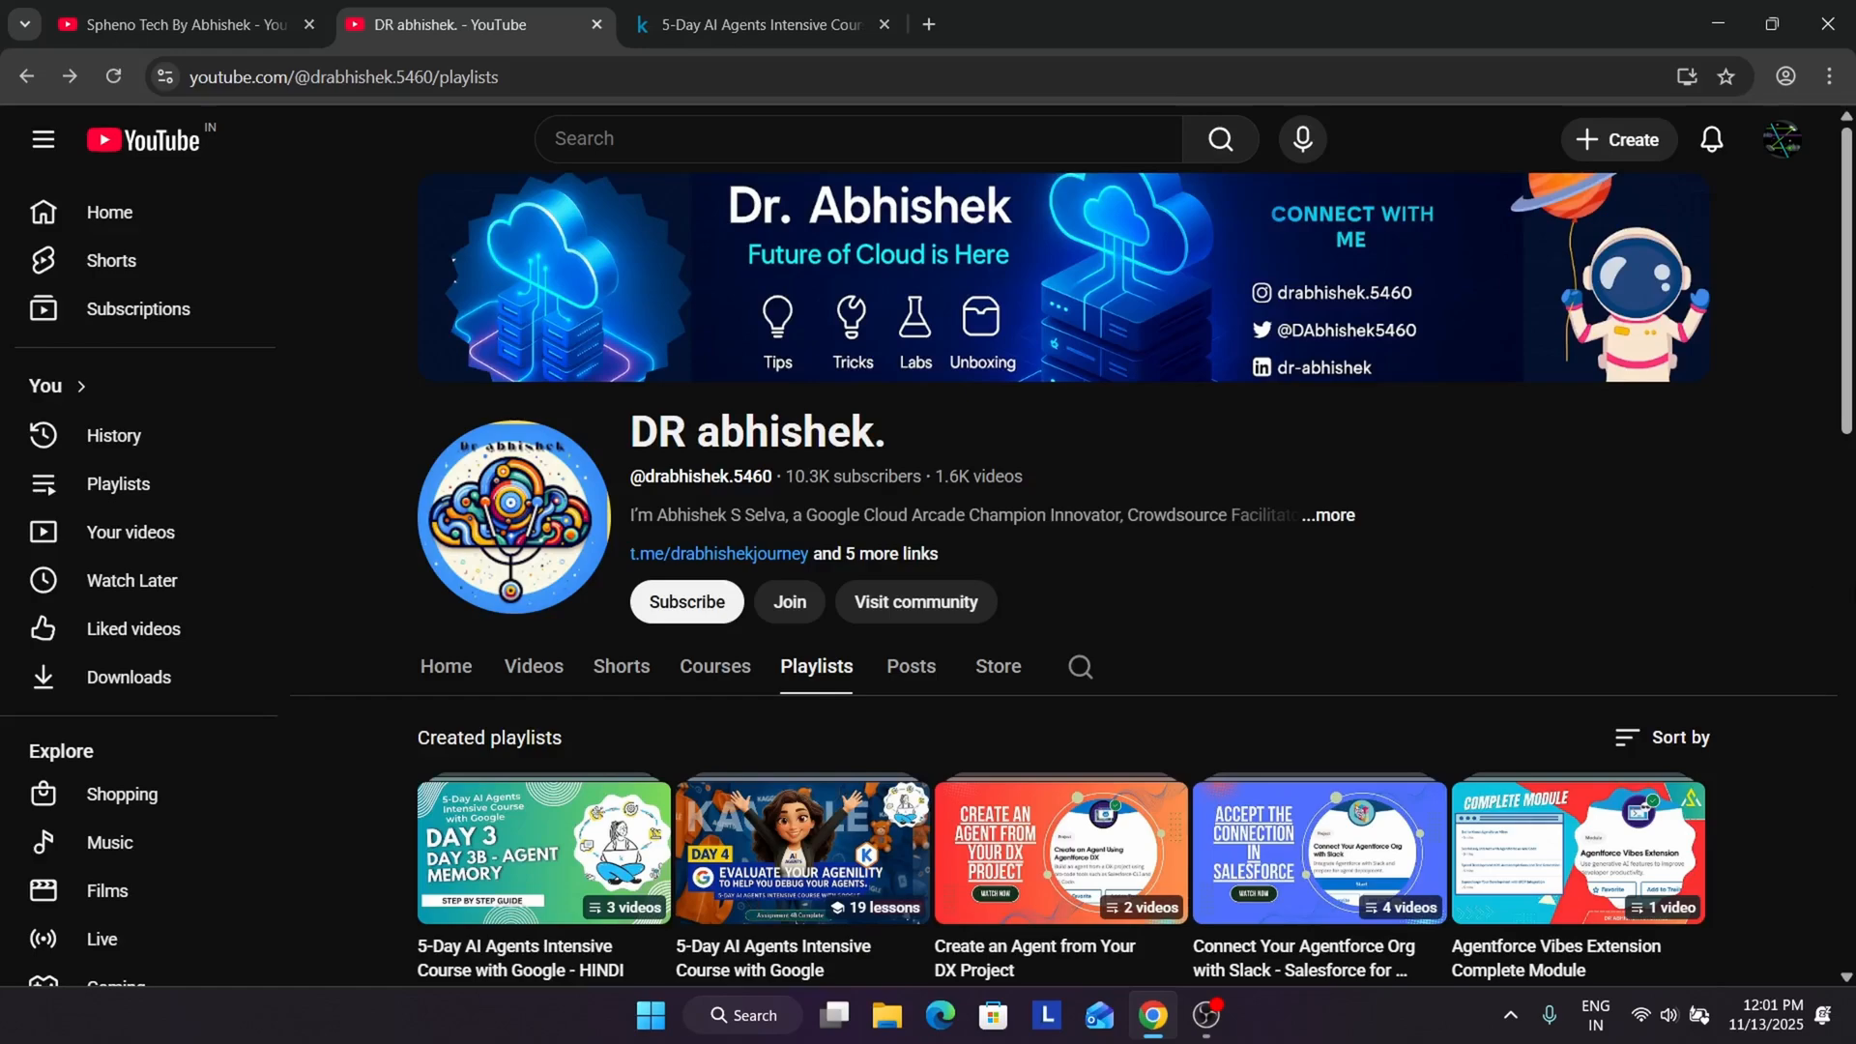
# - Bring up the Kaggle 5-Day AI Agents course page and review its welcome and 'How the Course Works' sections
pyautogui.click(761, 25)
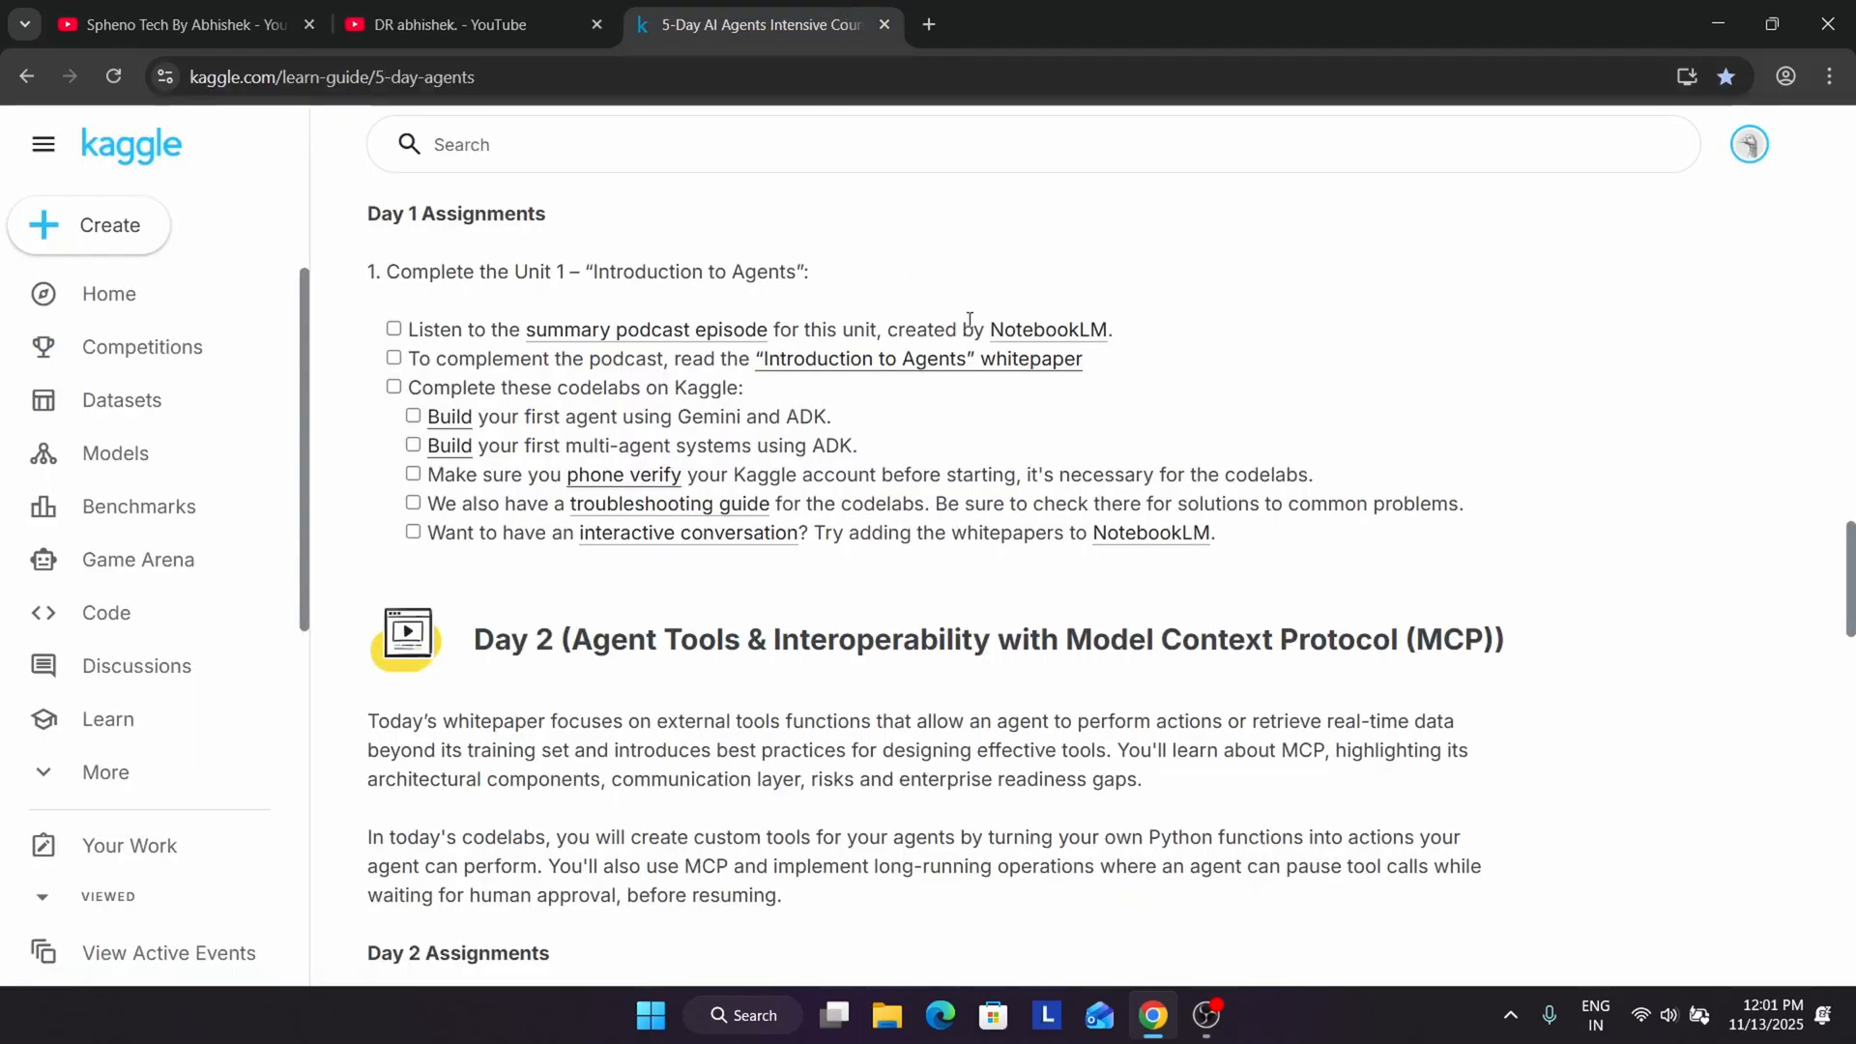
pyautogui.scroll(5, 969, 321)
pyautogui.scroll(5, 969, 320)
pyautogui.scroll(5, 972, 322)
pyautogui.scroll(5, 976, 322)
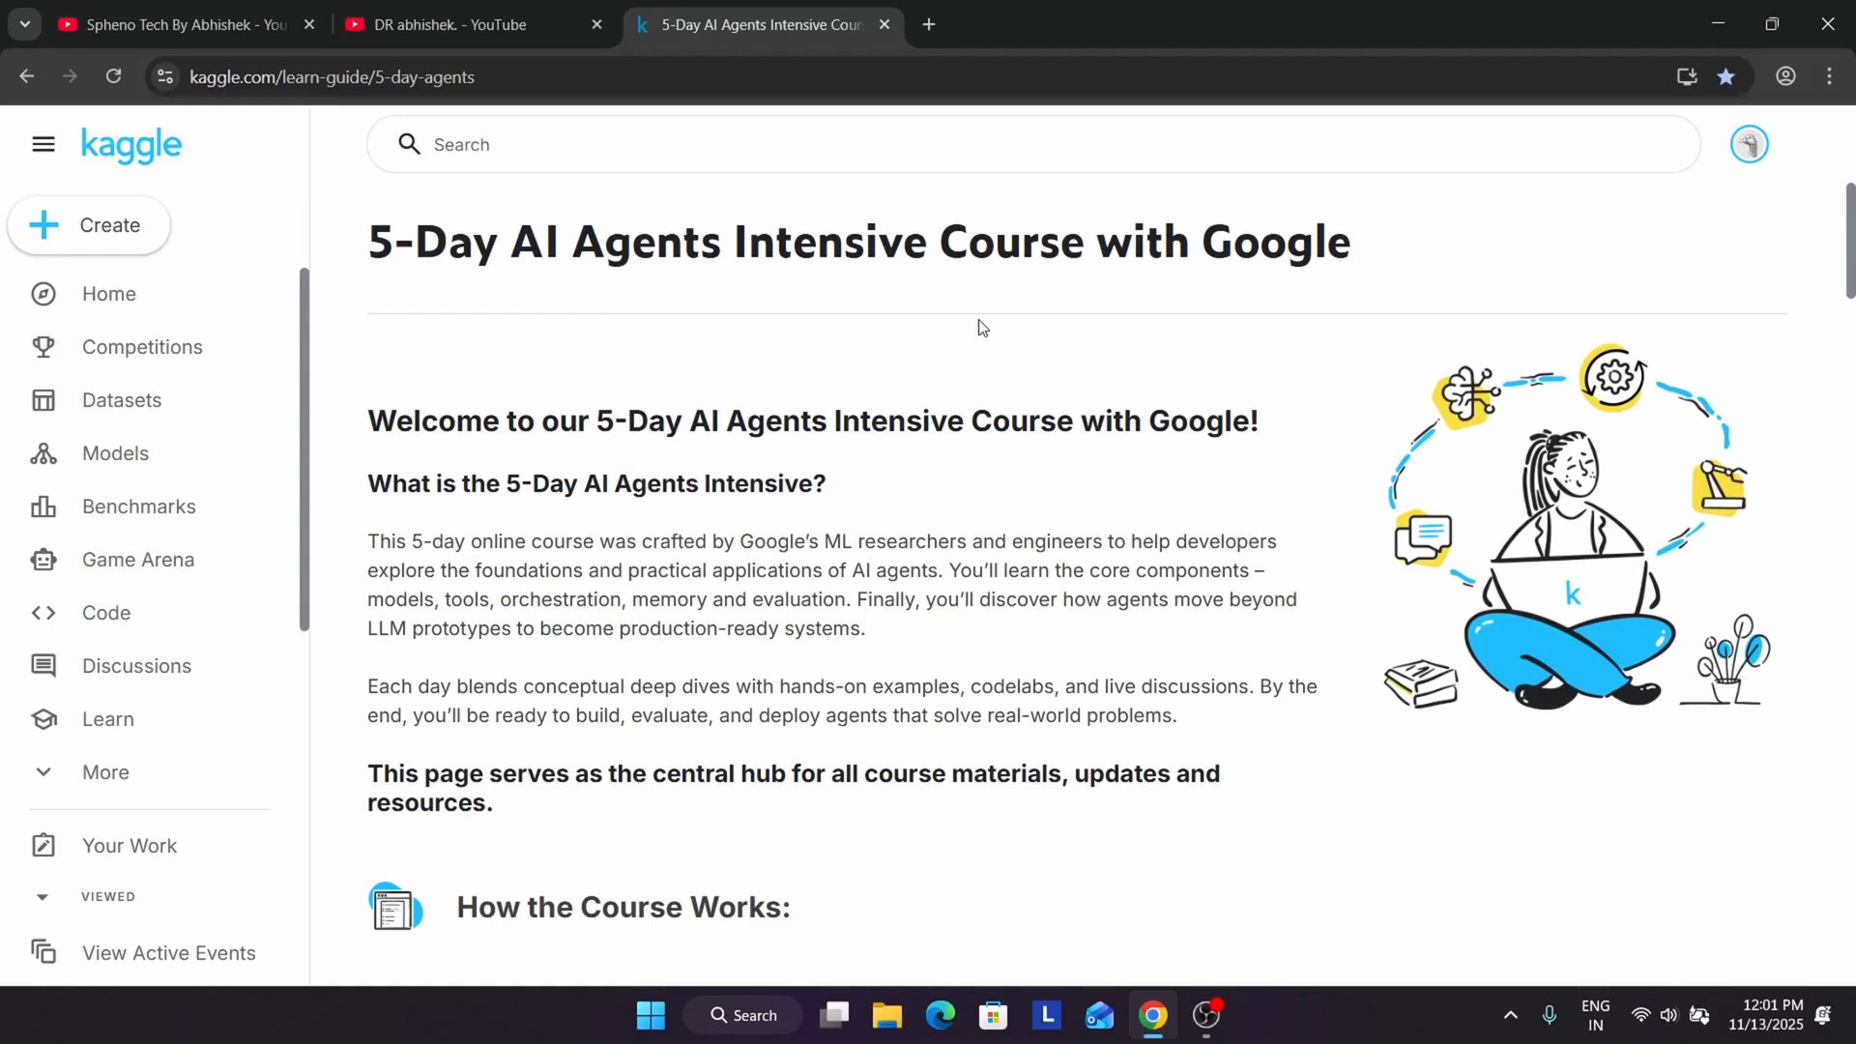
pyautogui.scroll(-4, 962, 393)
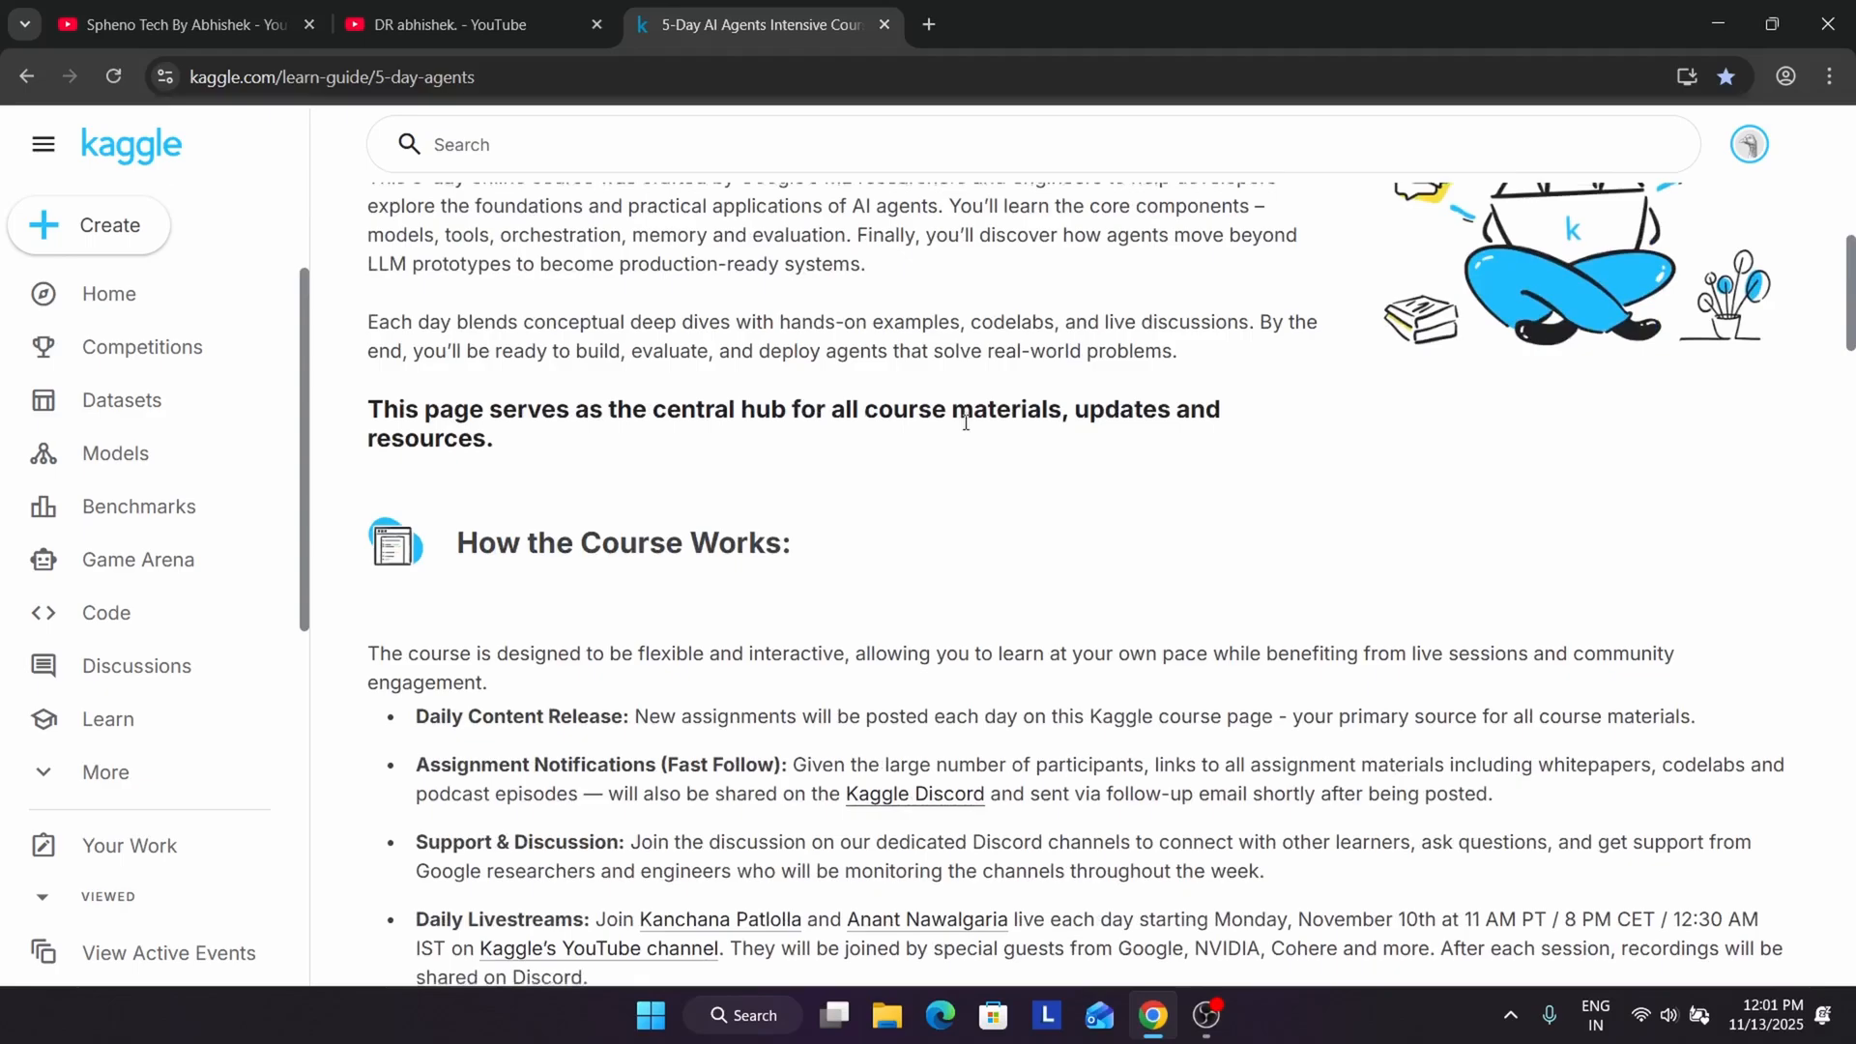
pyautogui.scroll(-1, 965, 439)
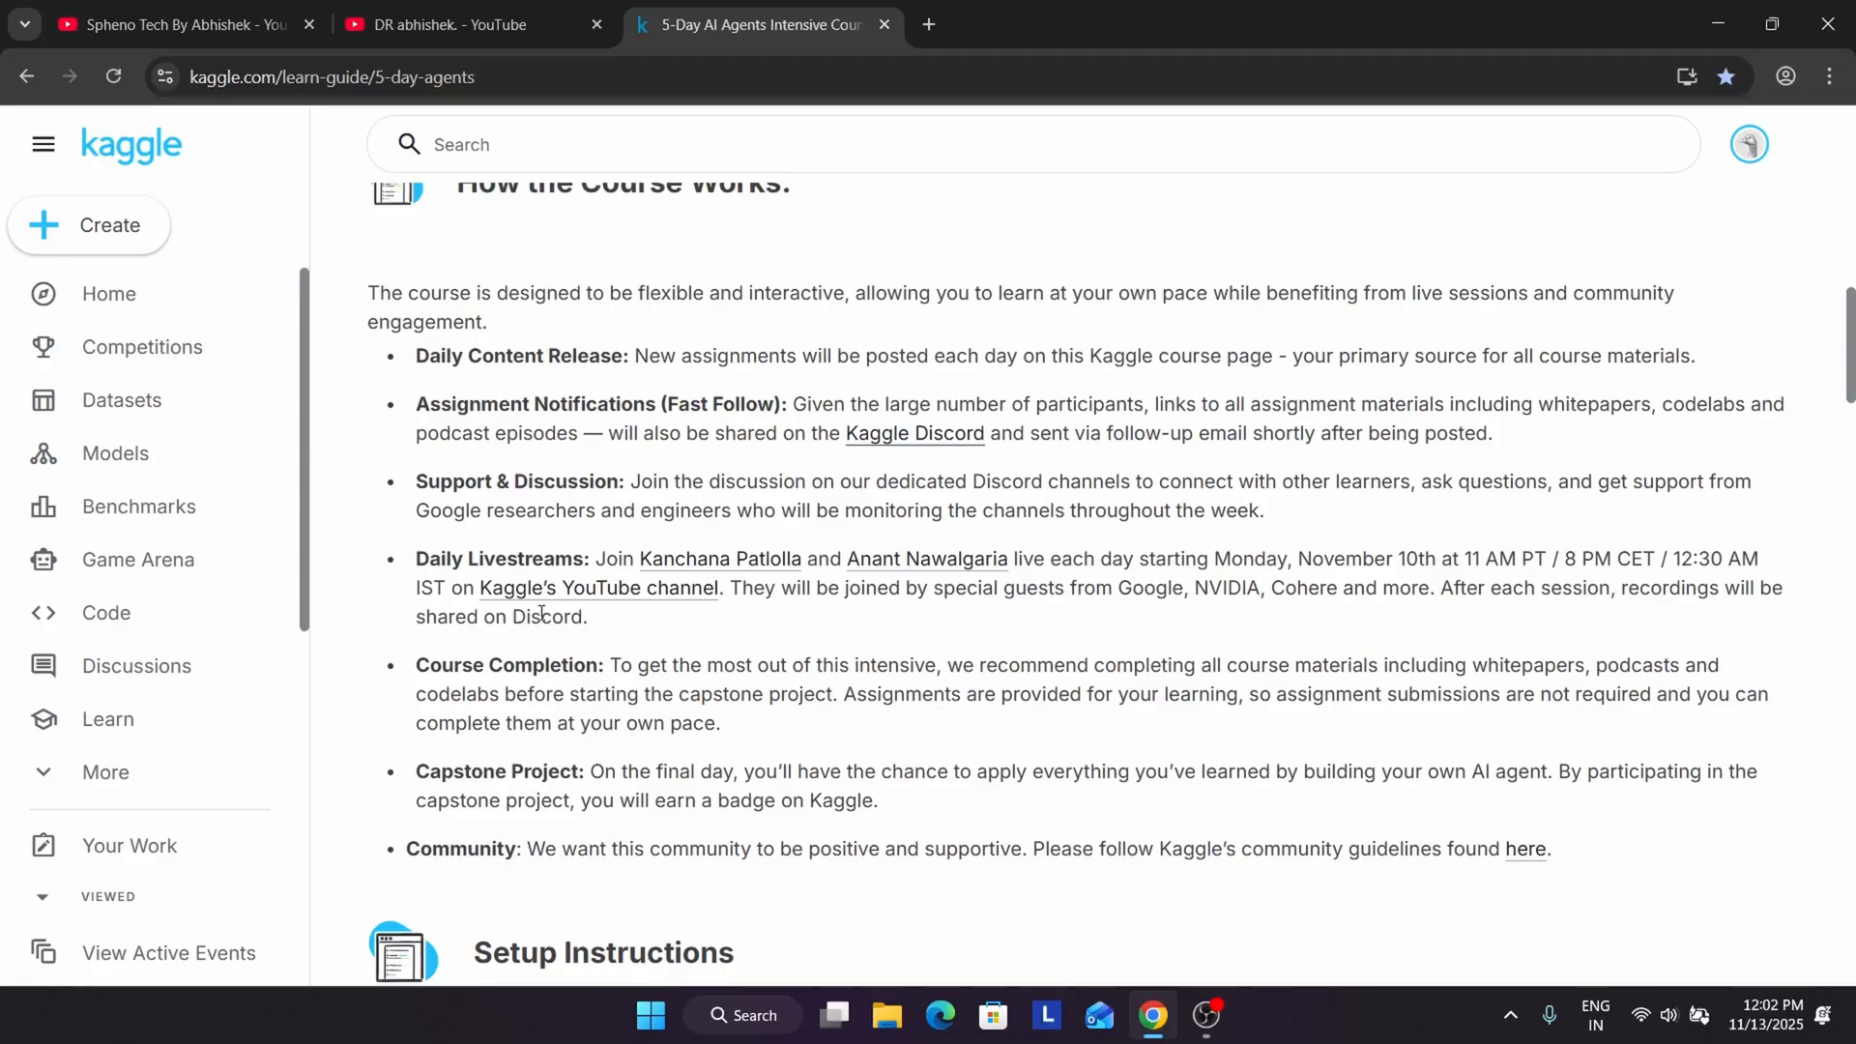
pyautogui.scroll(-1, 541, 615)
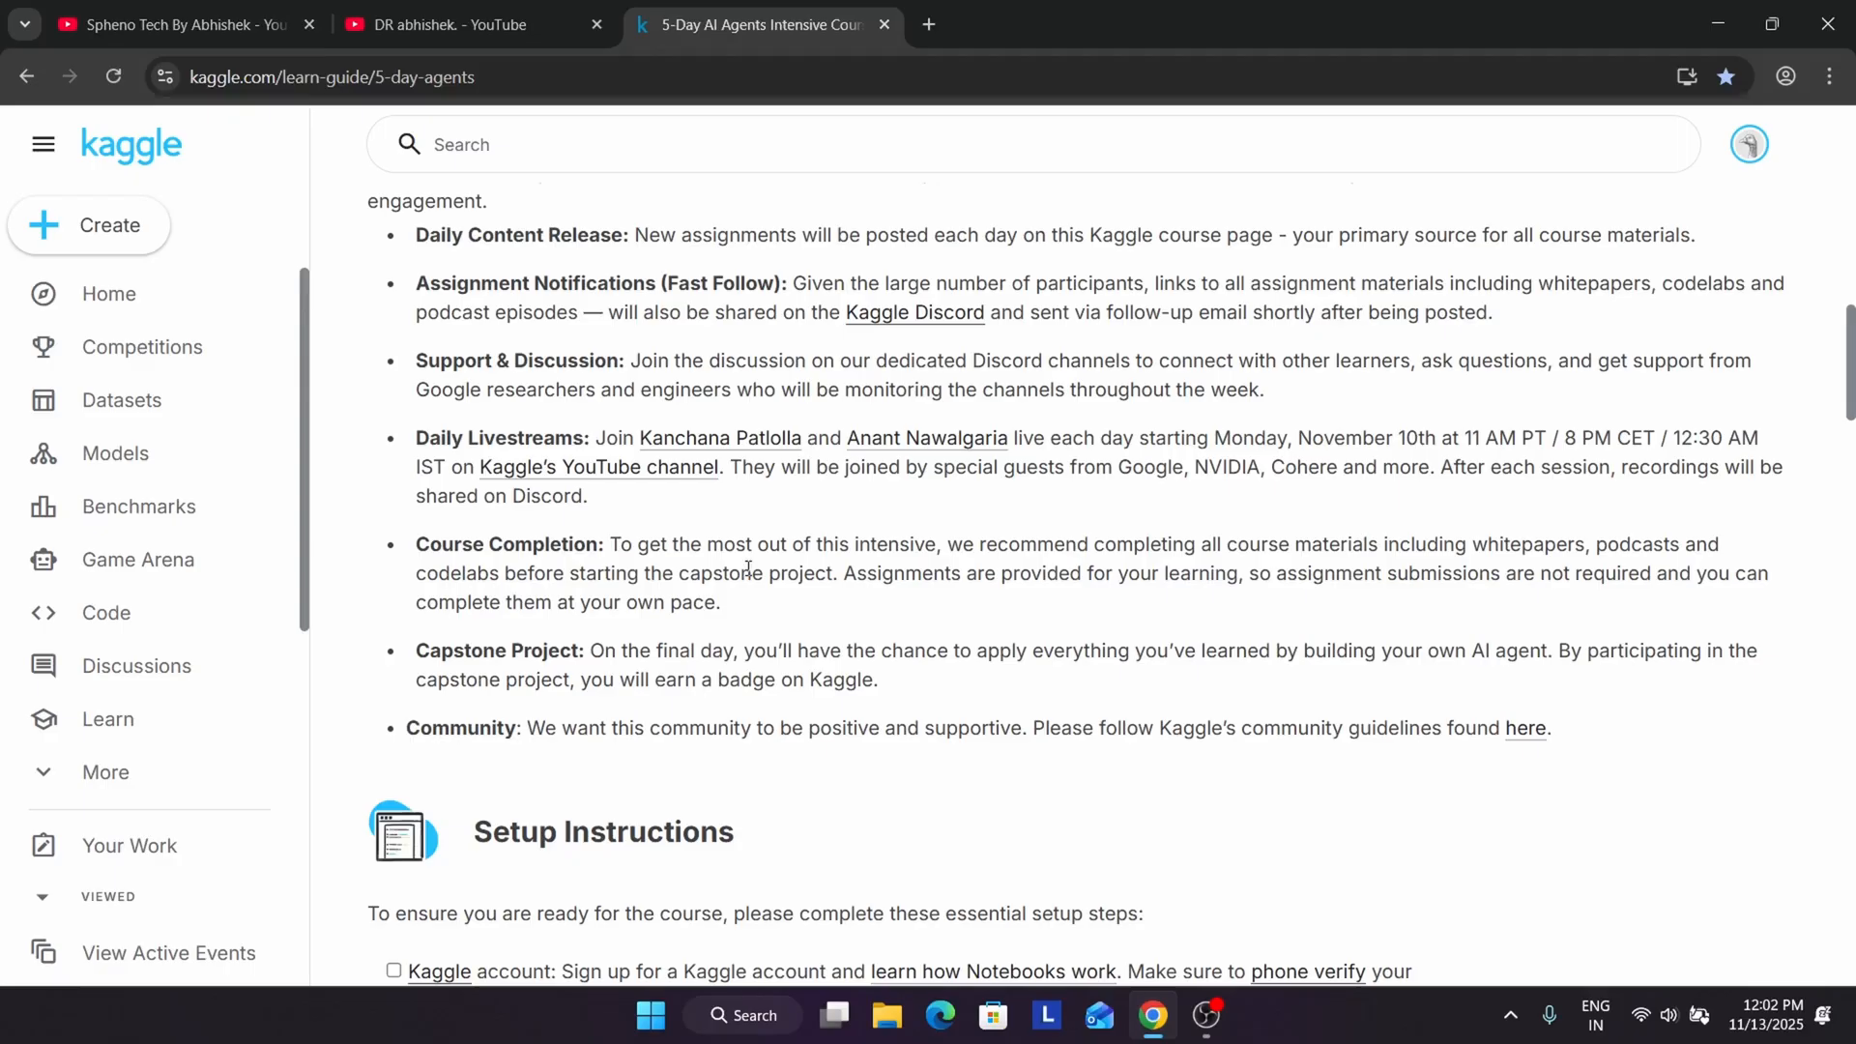
pyautogui.scroll(-5, 817, 749)
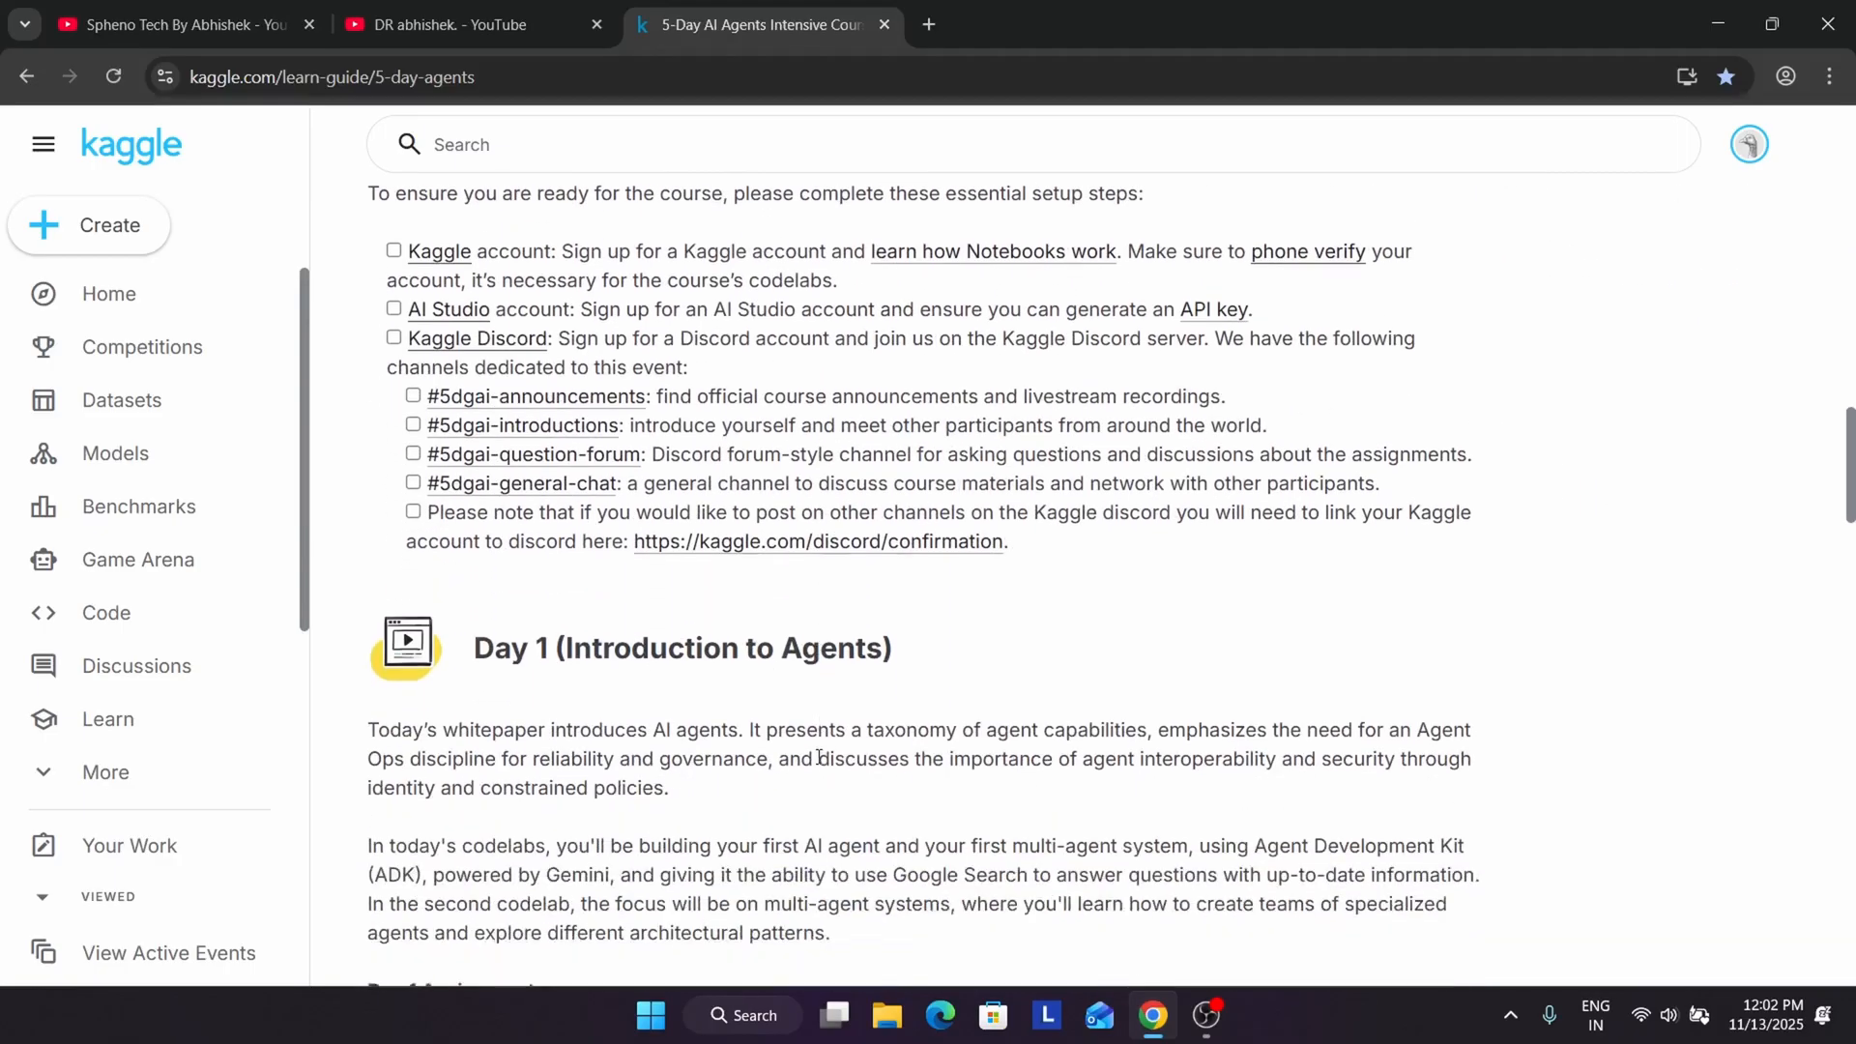
pyautogui.scroll(-4, 491, 602)
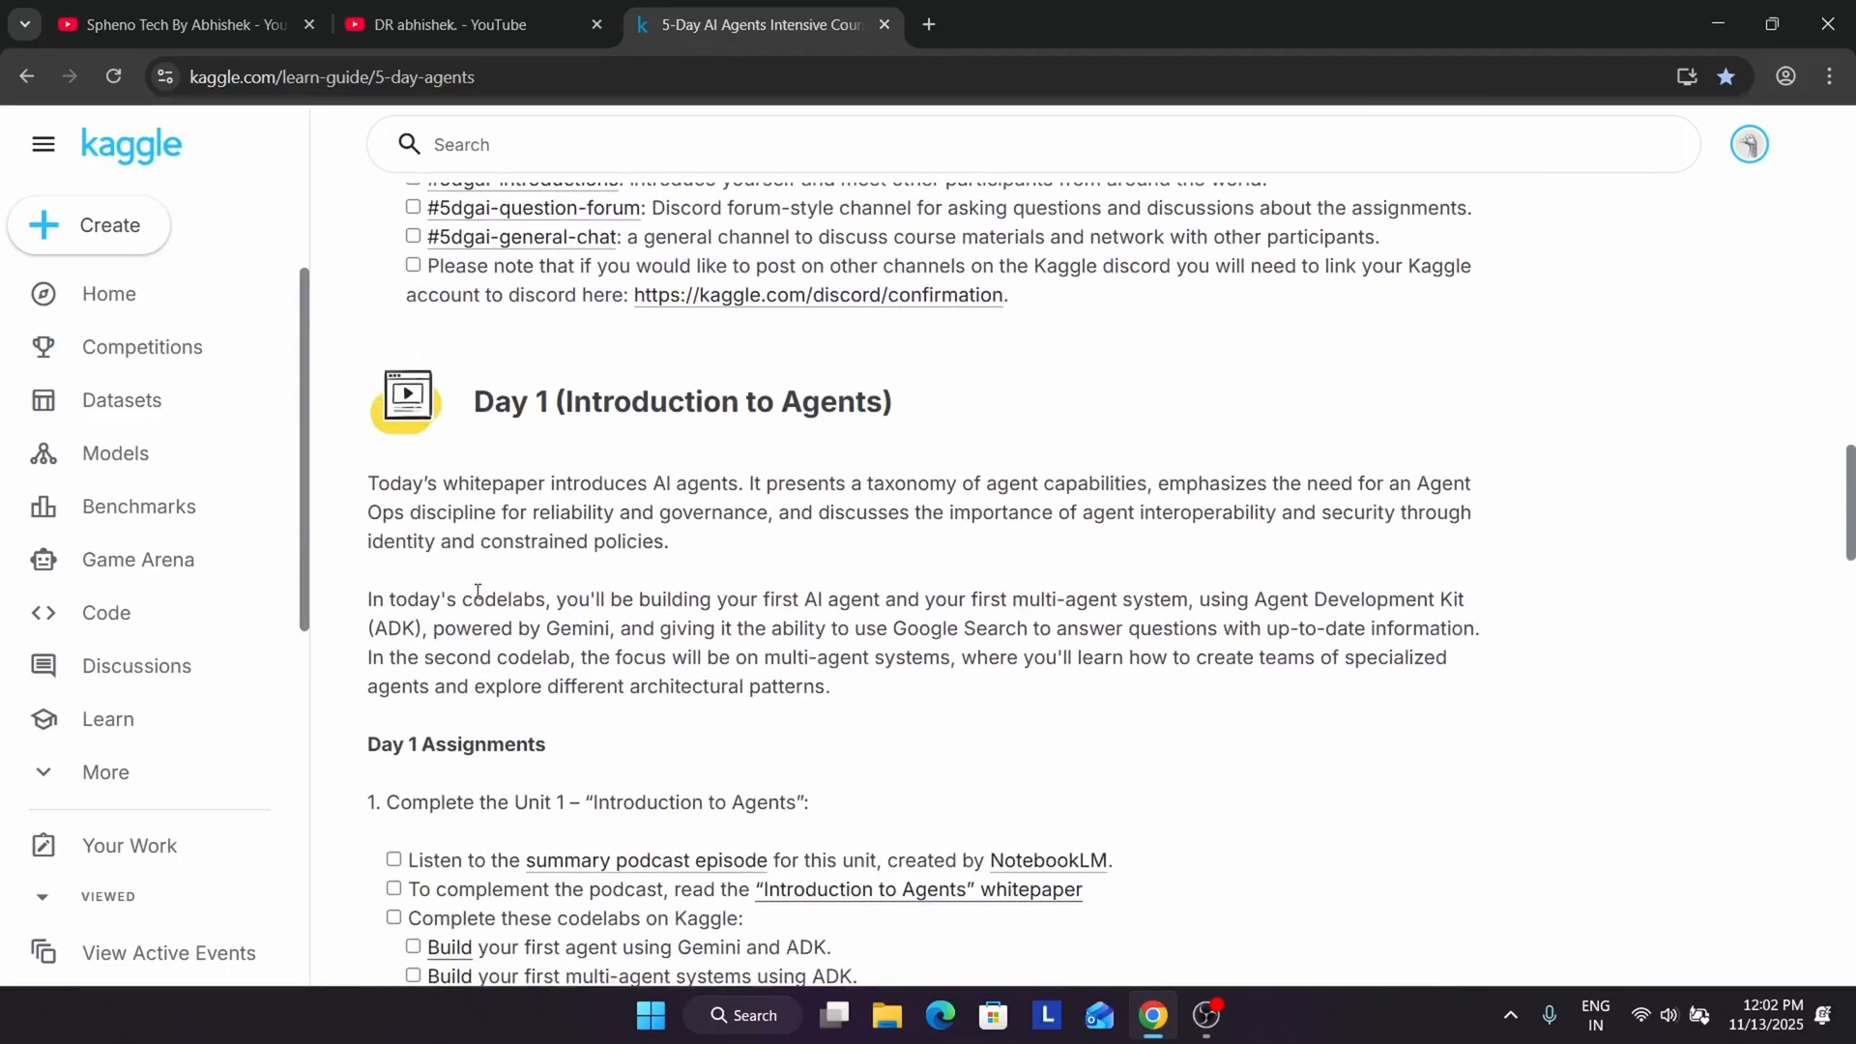
pyautogui.scroll(-4, 776, 523)
pyautogui.scroll(-6, 777, 519)
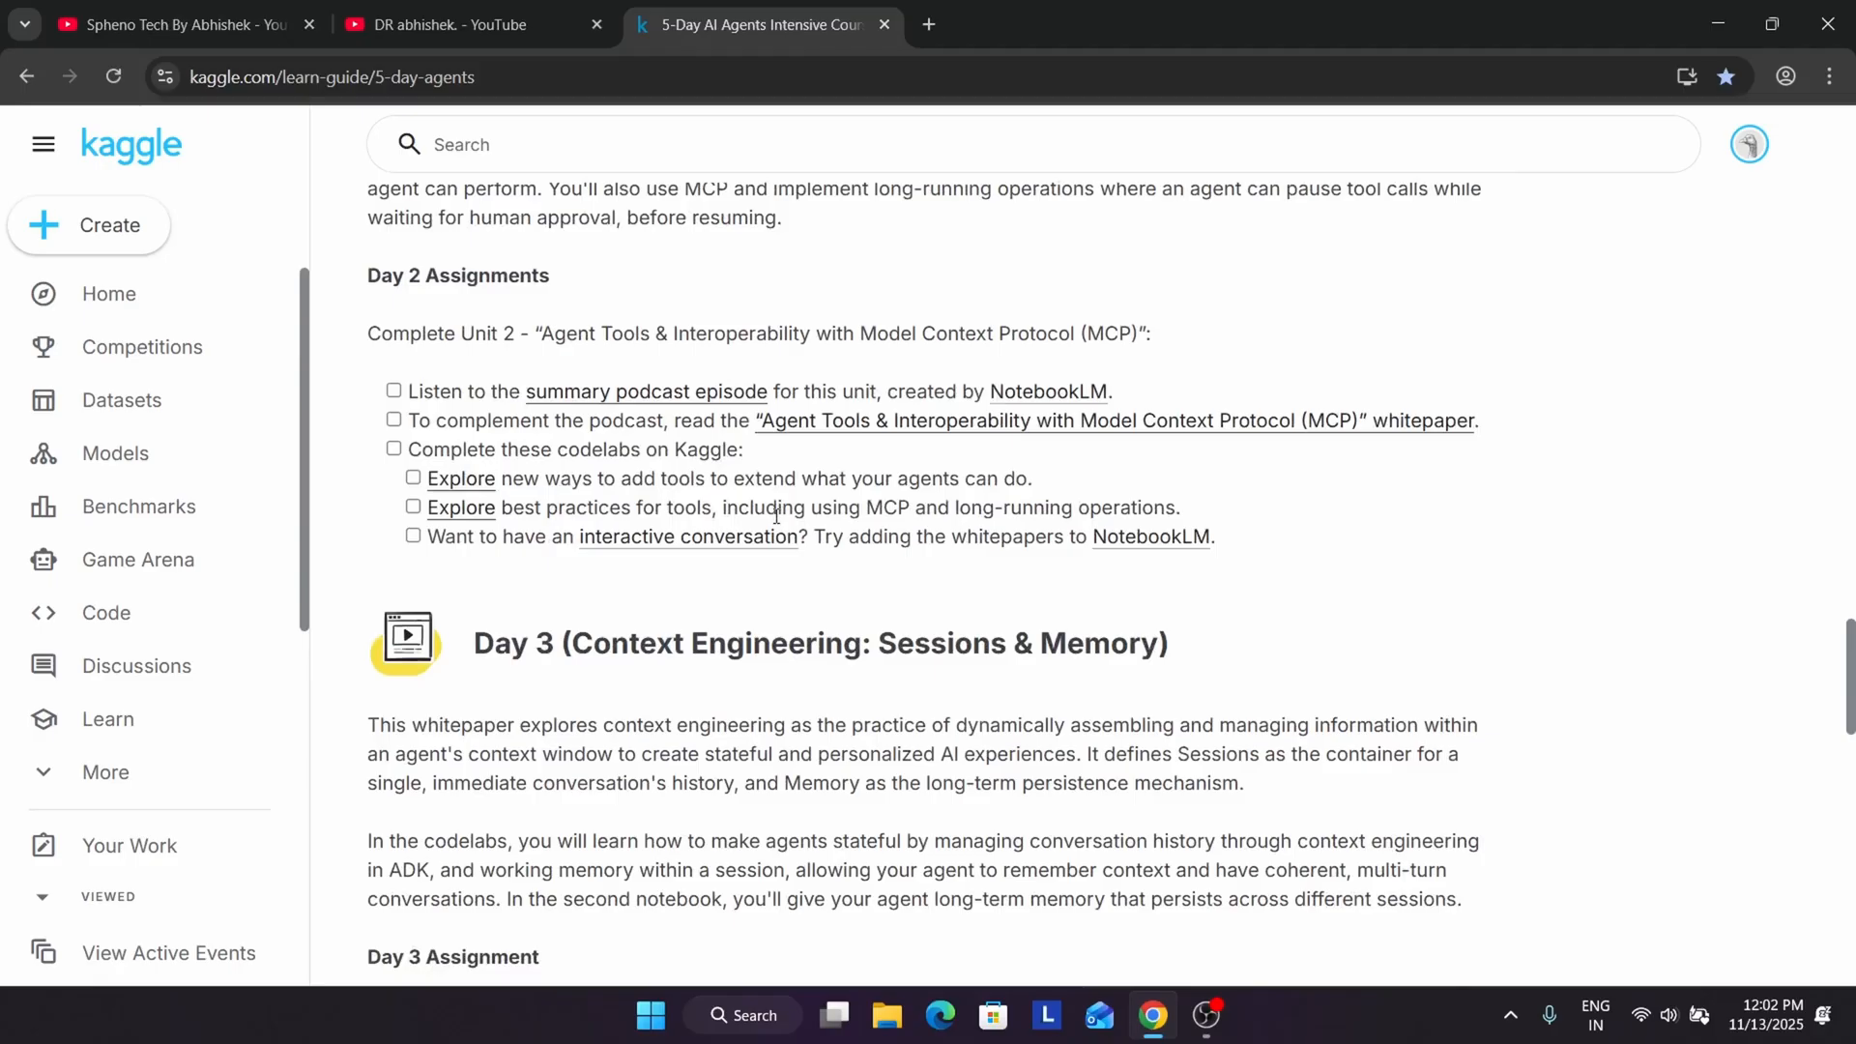
pyautogui.scroll(-1, 776, 517)
pyautogui.scroll(-1, 776, 537)
pyautogui.scroll(-2, 774, 555)
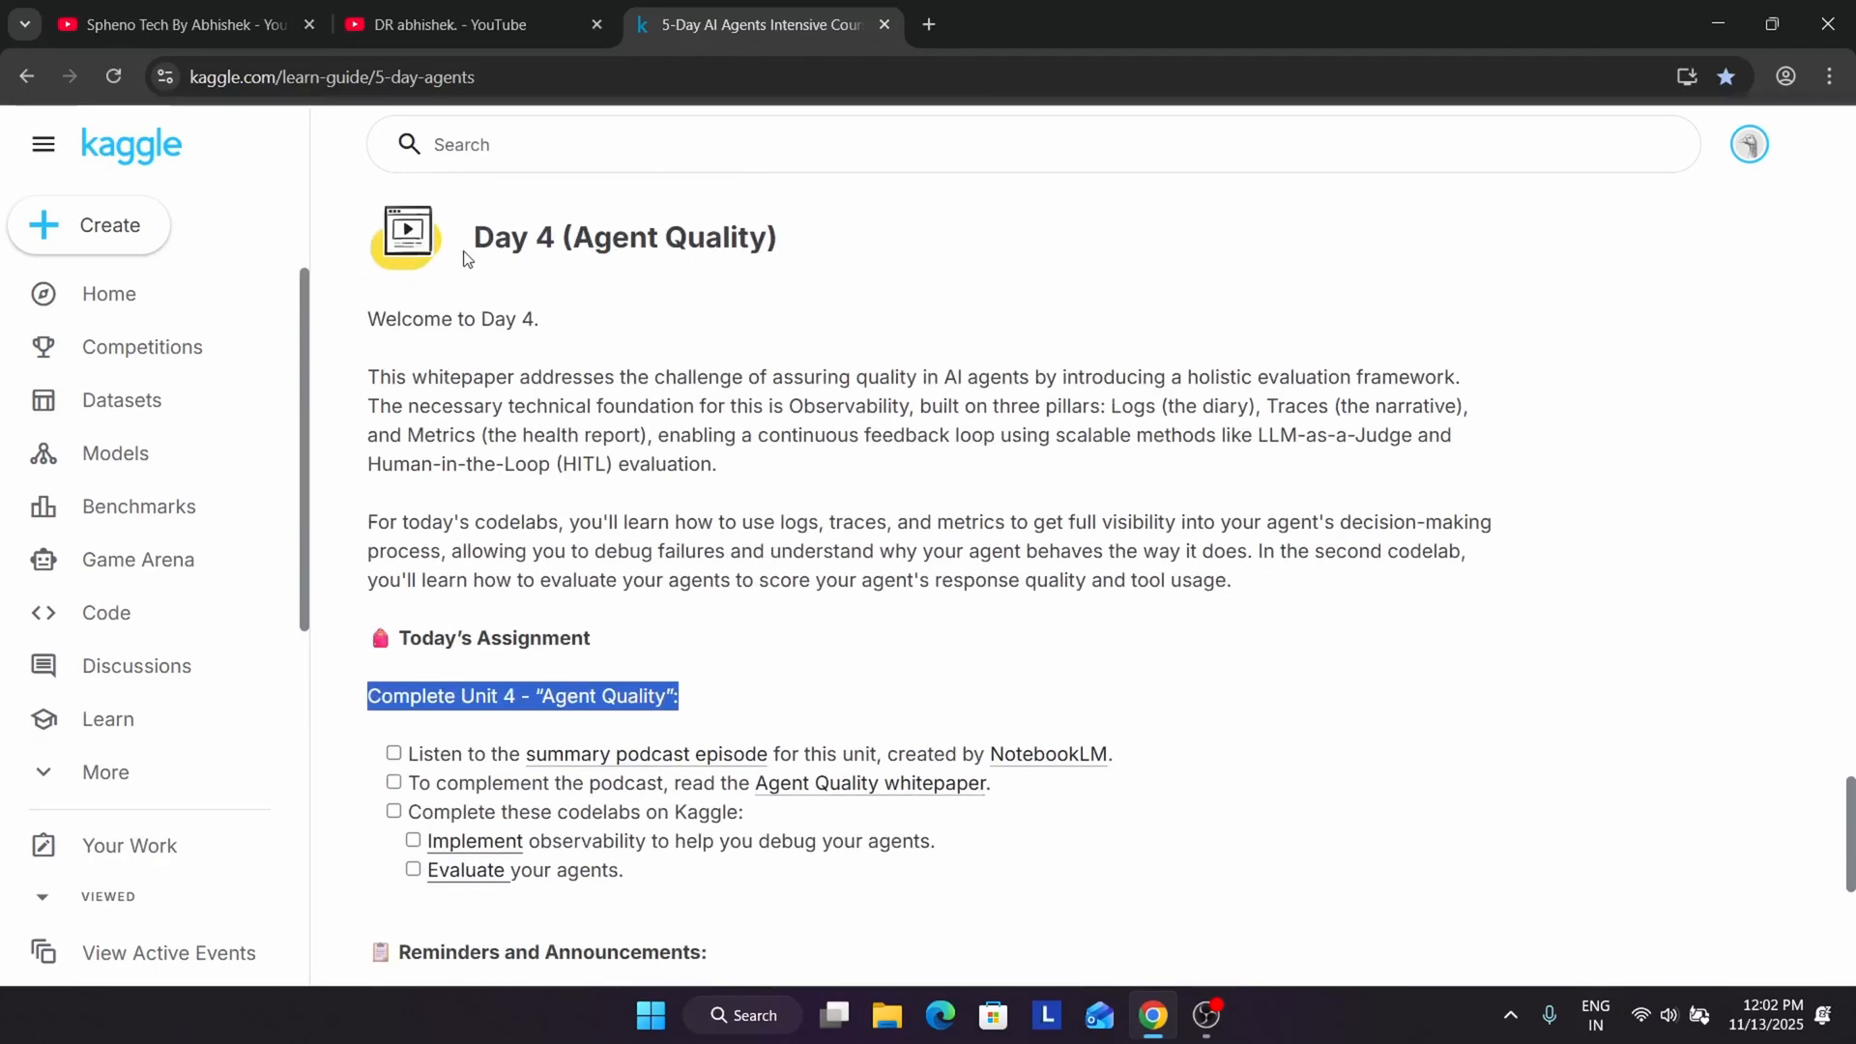
pyautogui.scroll(-1, 684, 432)
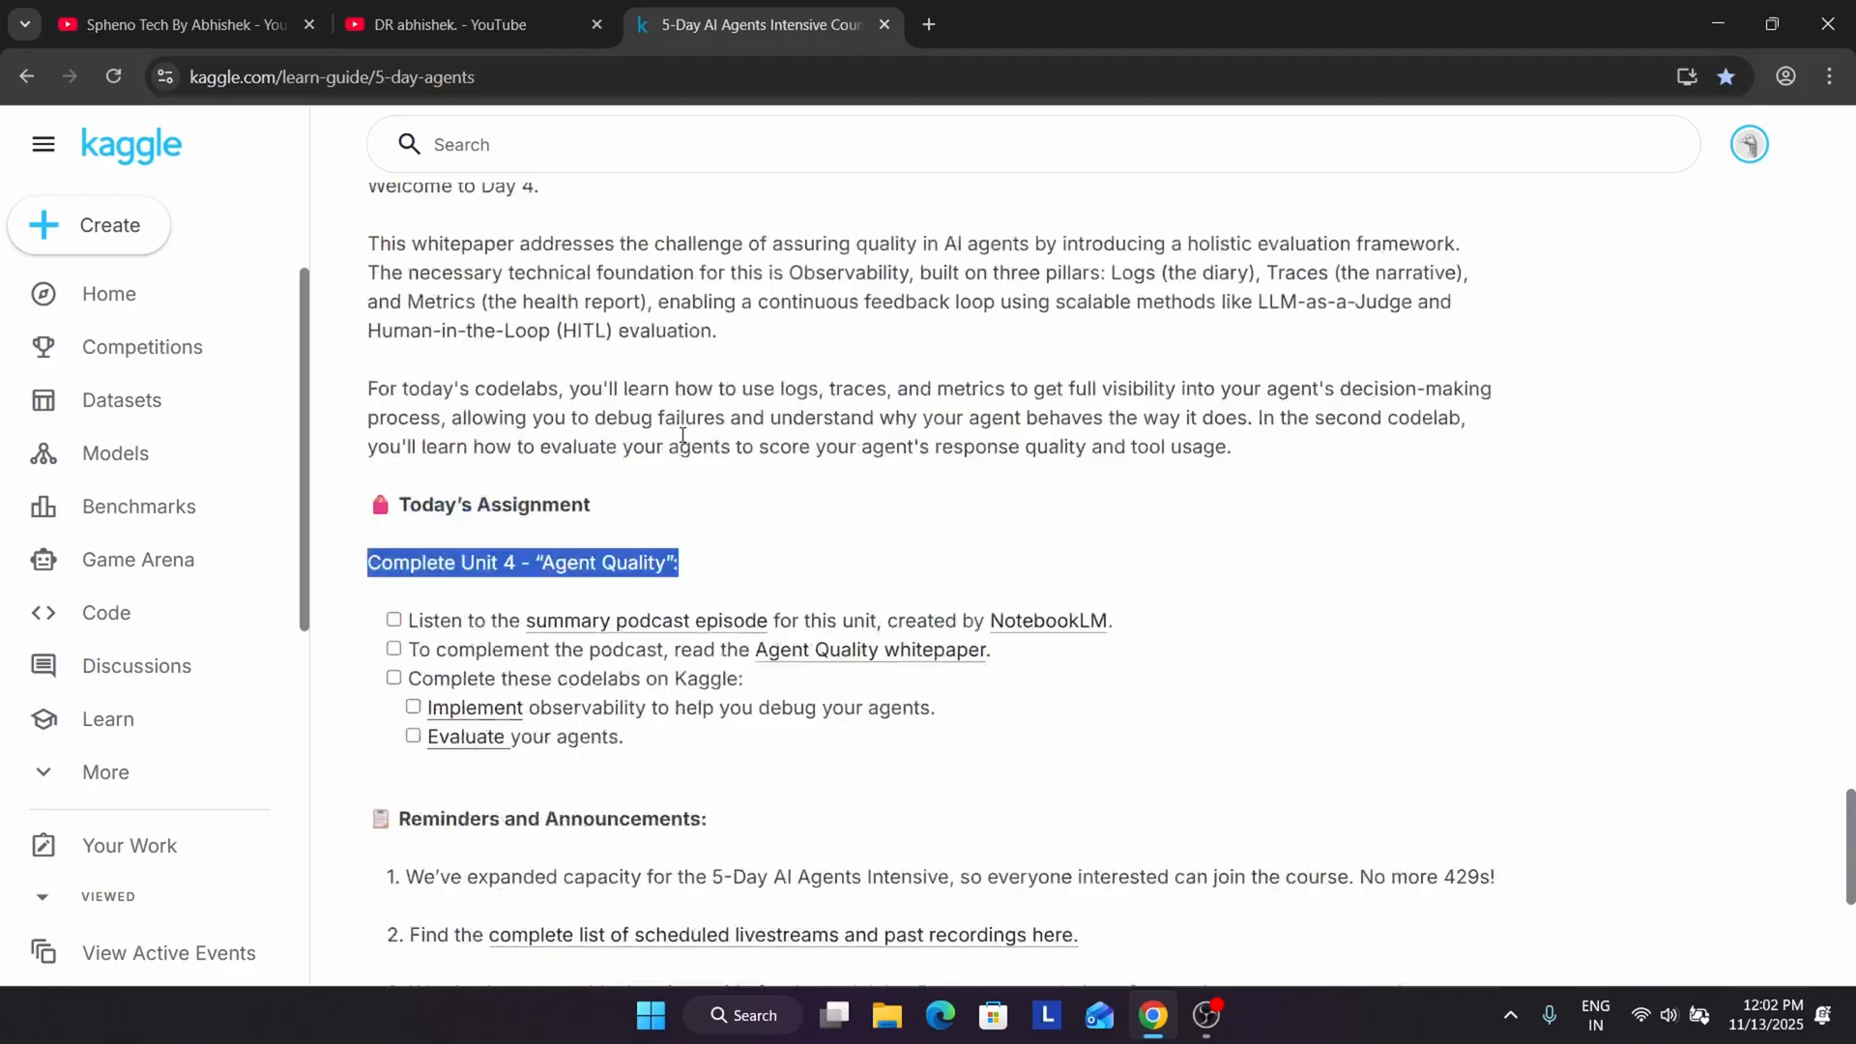
pyautogui.scroll(-3, 681, 435)
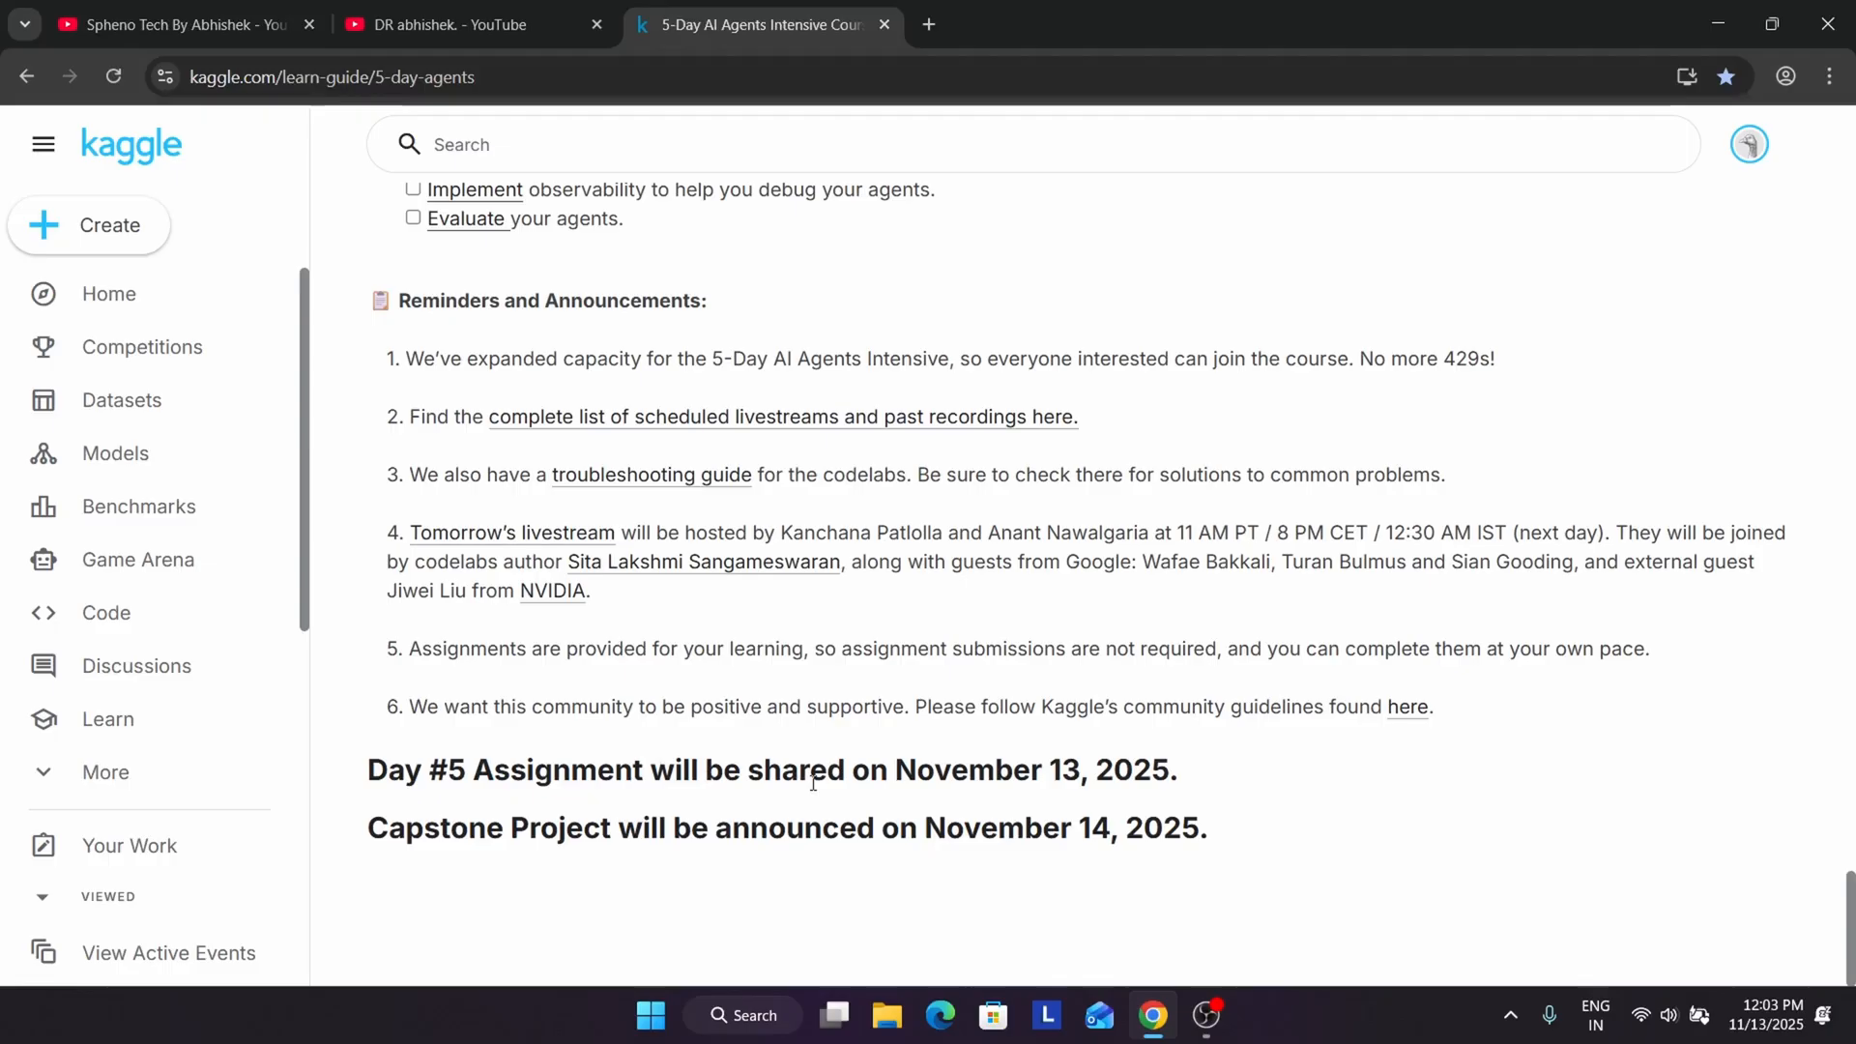
pyautogui.moveTo(388, 828)
pyautogui.mouseDown()
pyautogui.moveTo(466, 855)
pyautogui.moveTo(1147, 884)
pyautogui.mouseUp()
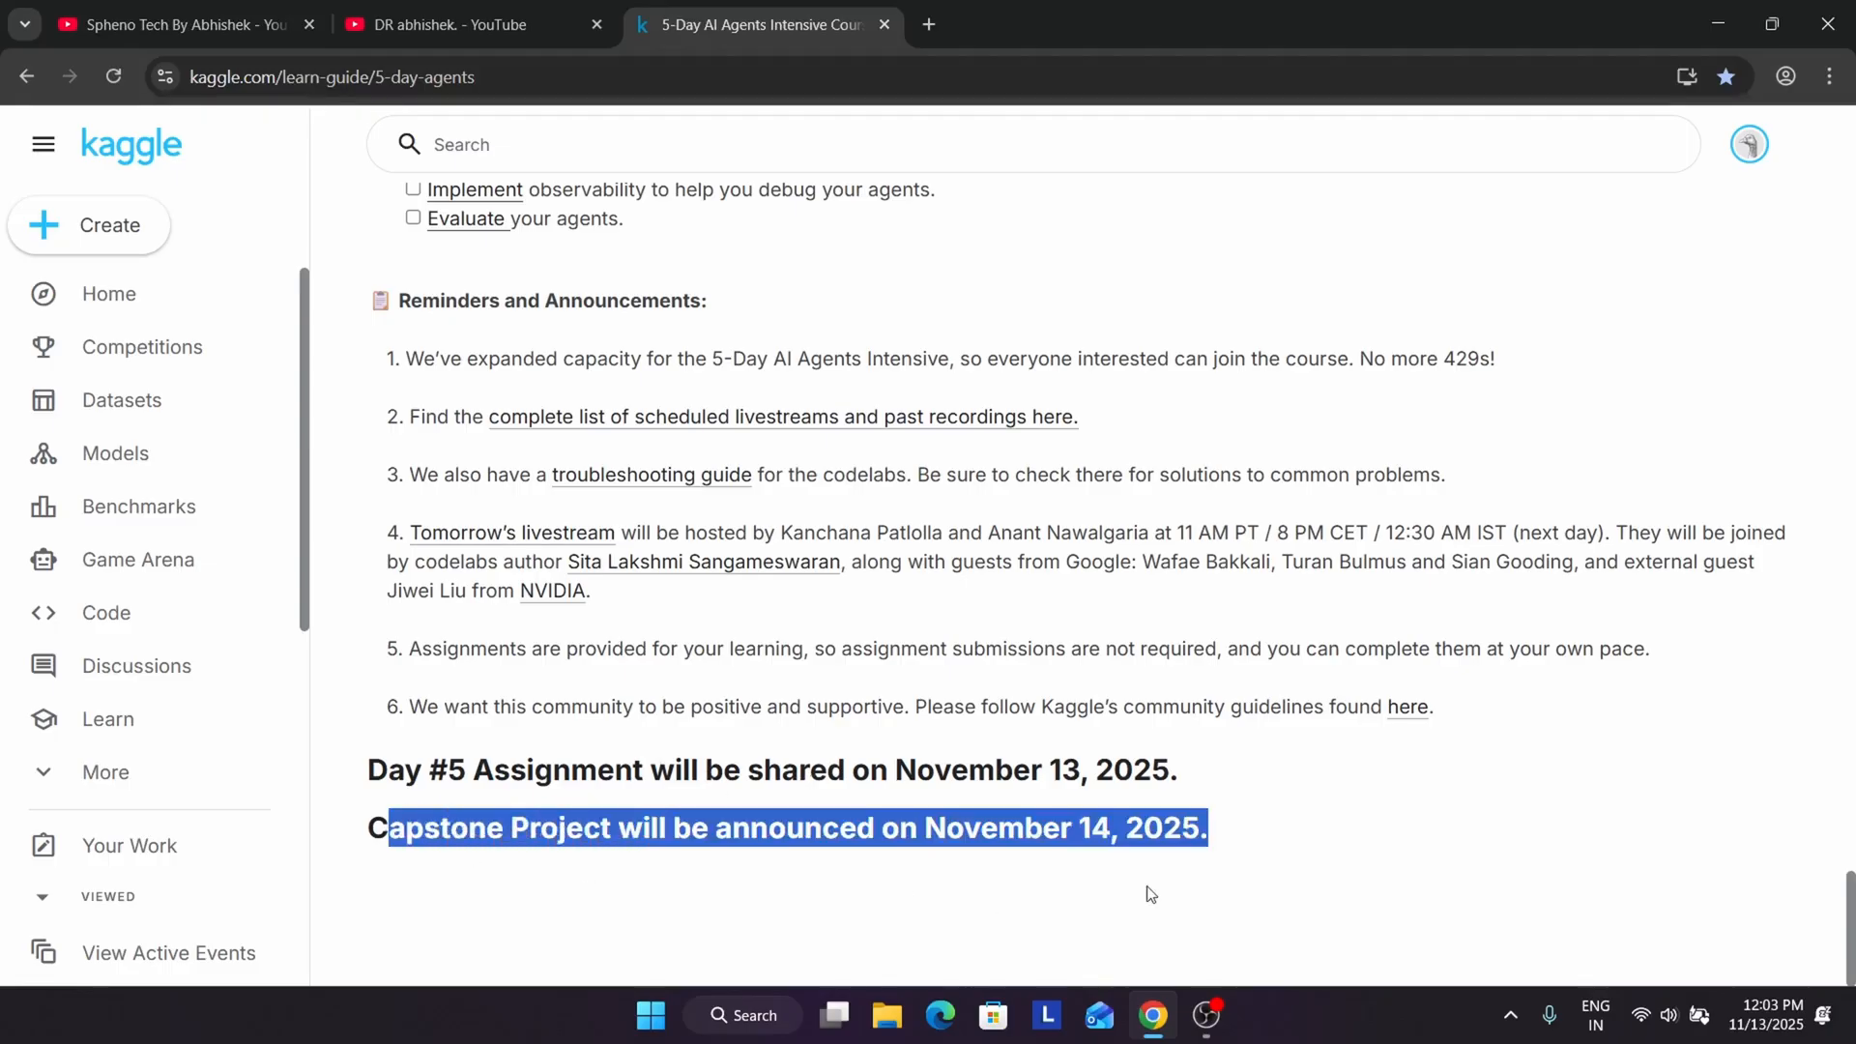
pyautogui.tripleClick(1088, 835)
pyautogui.scroll(2, 1045, 853)
pyautogui.scroll(5, 1044, 854)
pyautogui.scroll(5, 1041, 847)
pyautogui.scroll(1, 1042, 848)
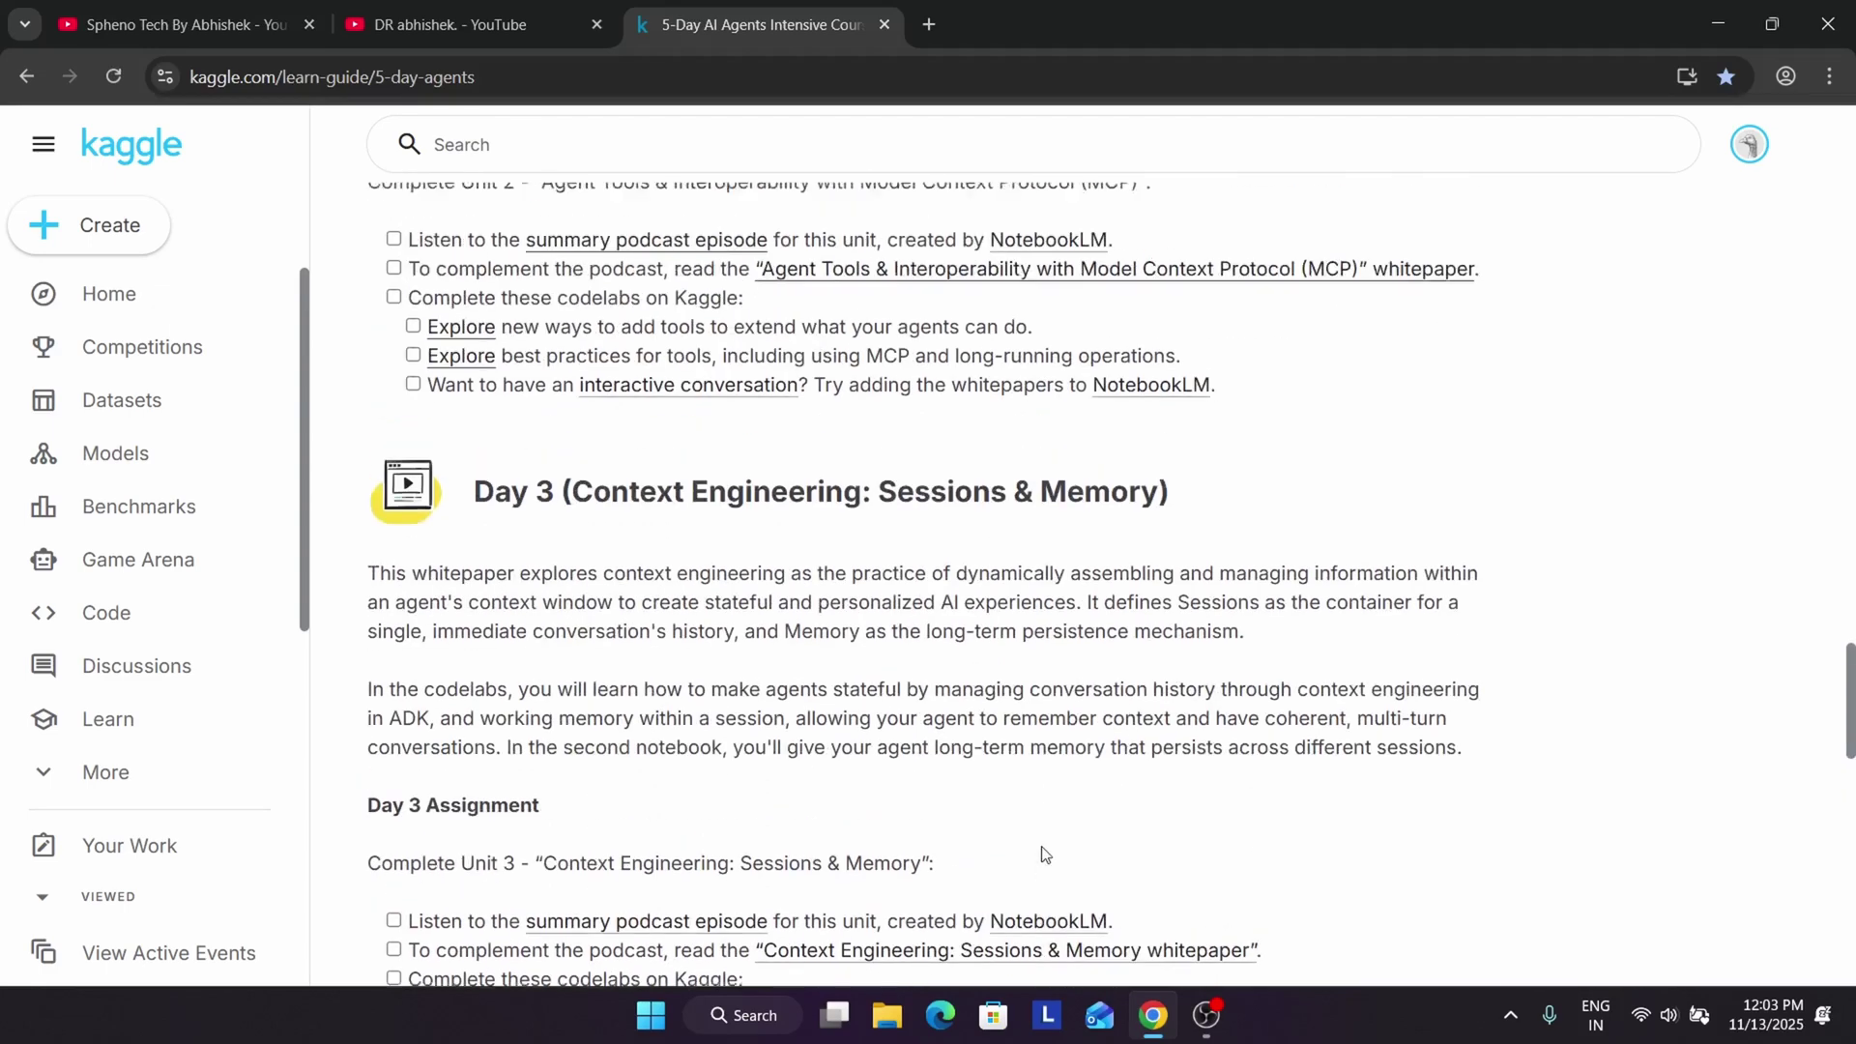
pyautogui.scroll(3, 1041, 847)
pyautogui.scroll(1, 1041, 847)
pyautogui.scroll(2, 1041, 848)
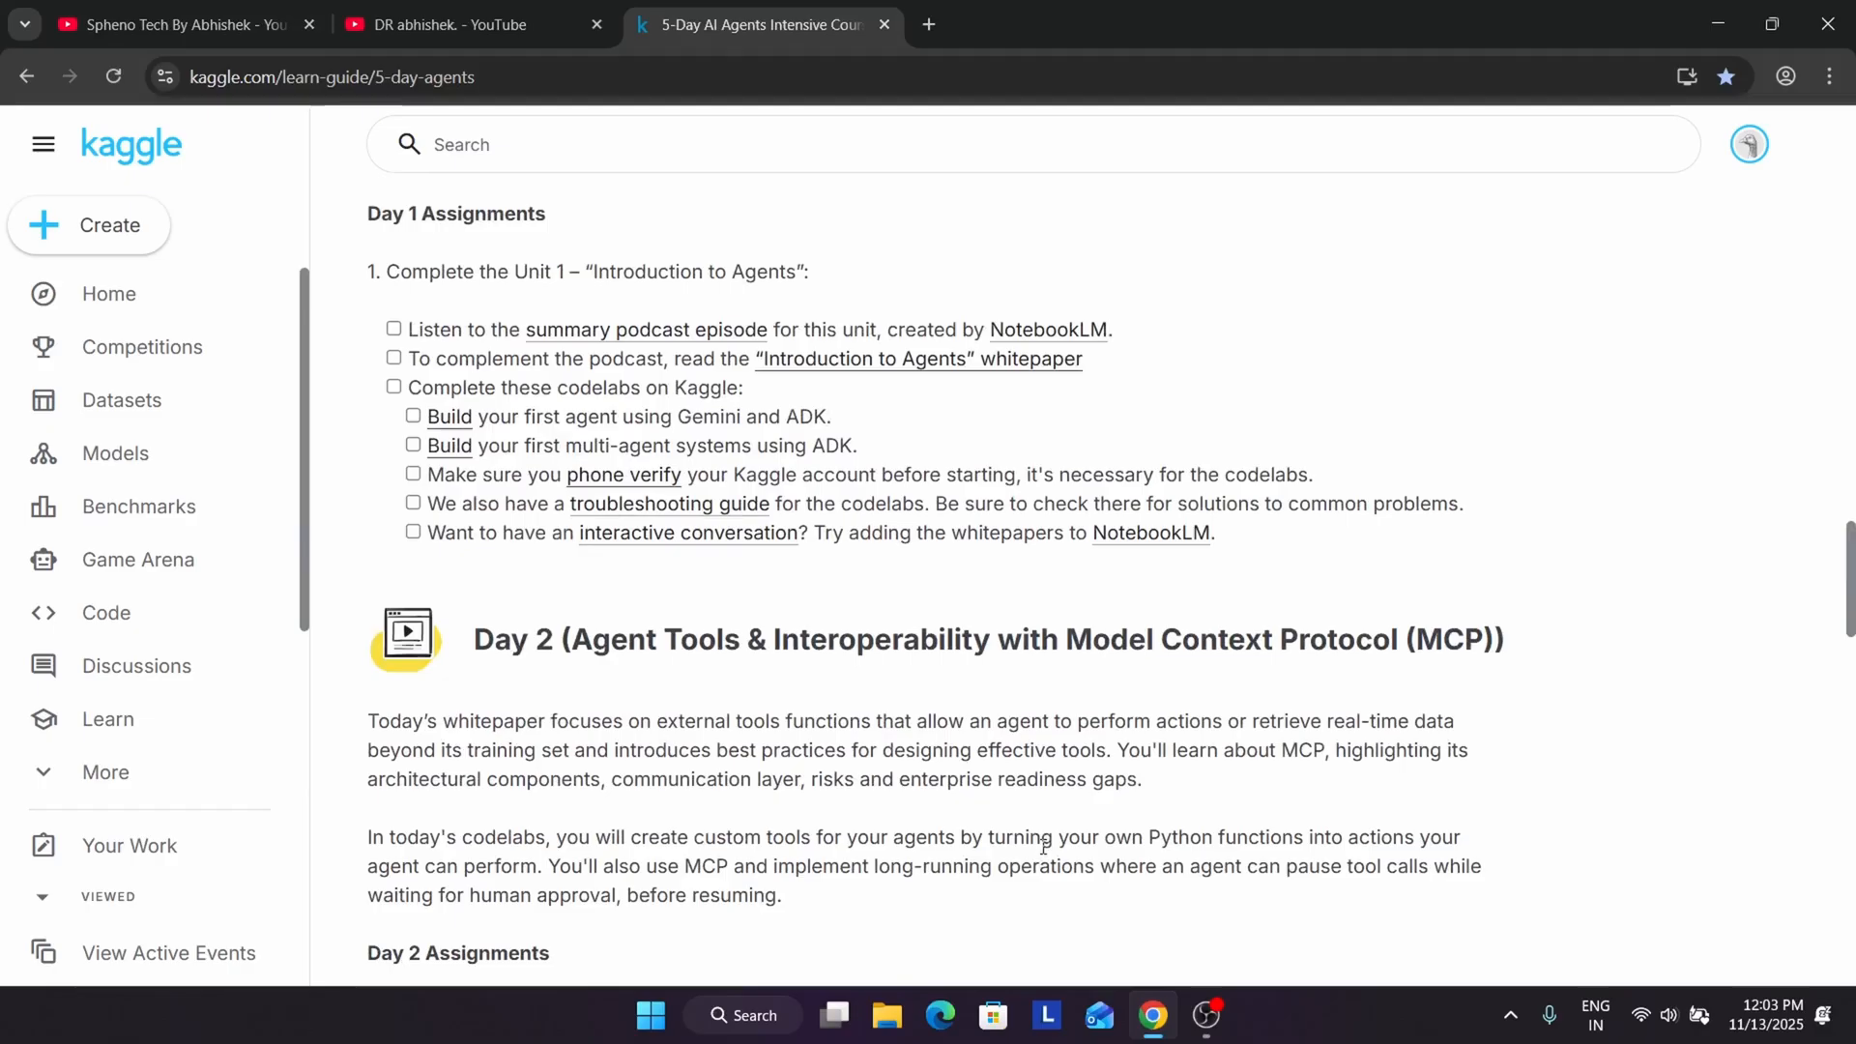
pyautogui.scroll(1, 1042, 847)
pyautogui.scroll(2, 1015, 813)
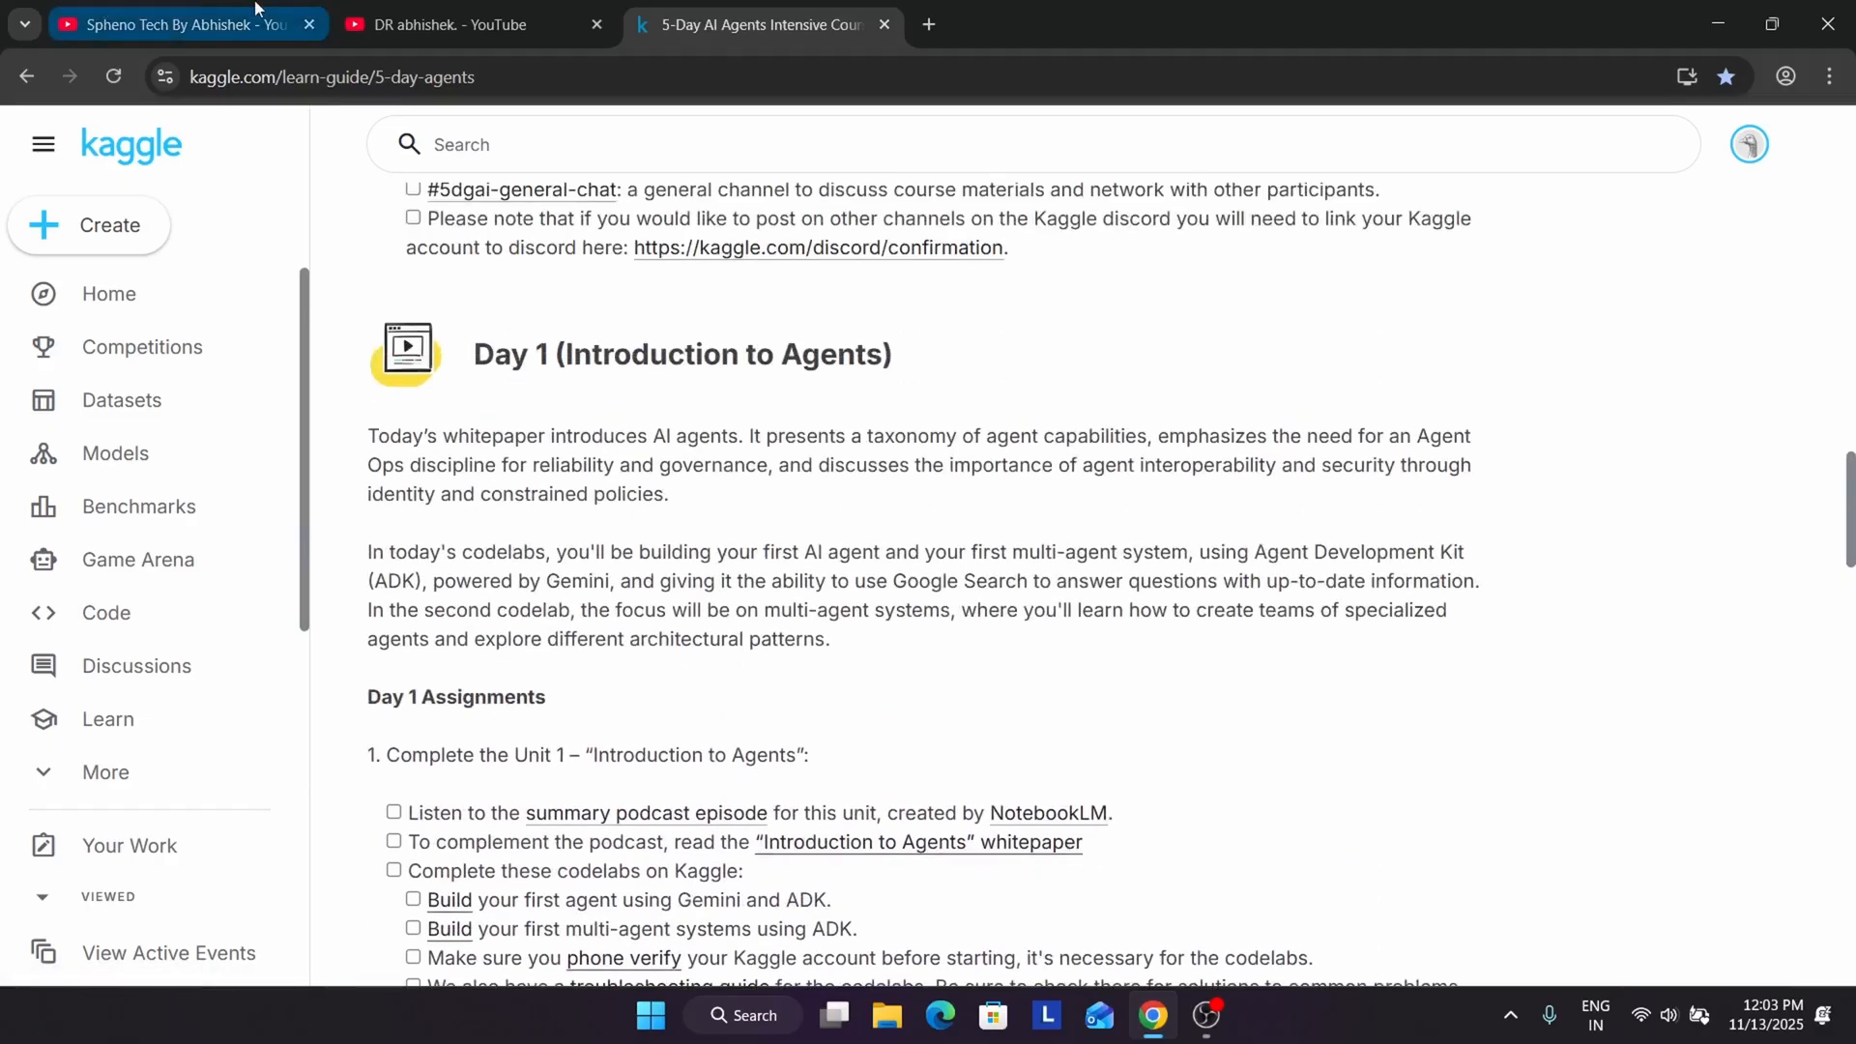
# - View the channel's Courses, return to Playlists, and bring up the Hindi 5-Day AI Agents playlist with its 4 videos
pyautogui.click(451, 23)
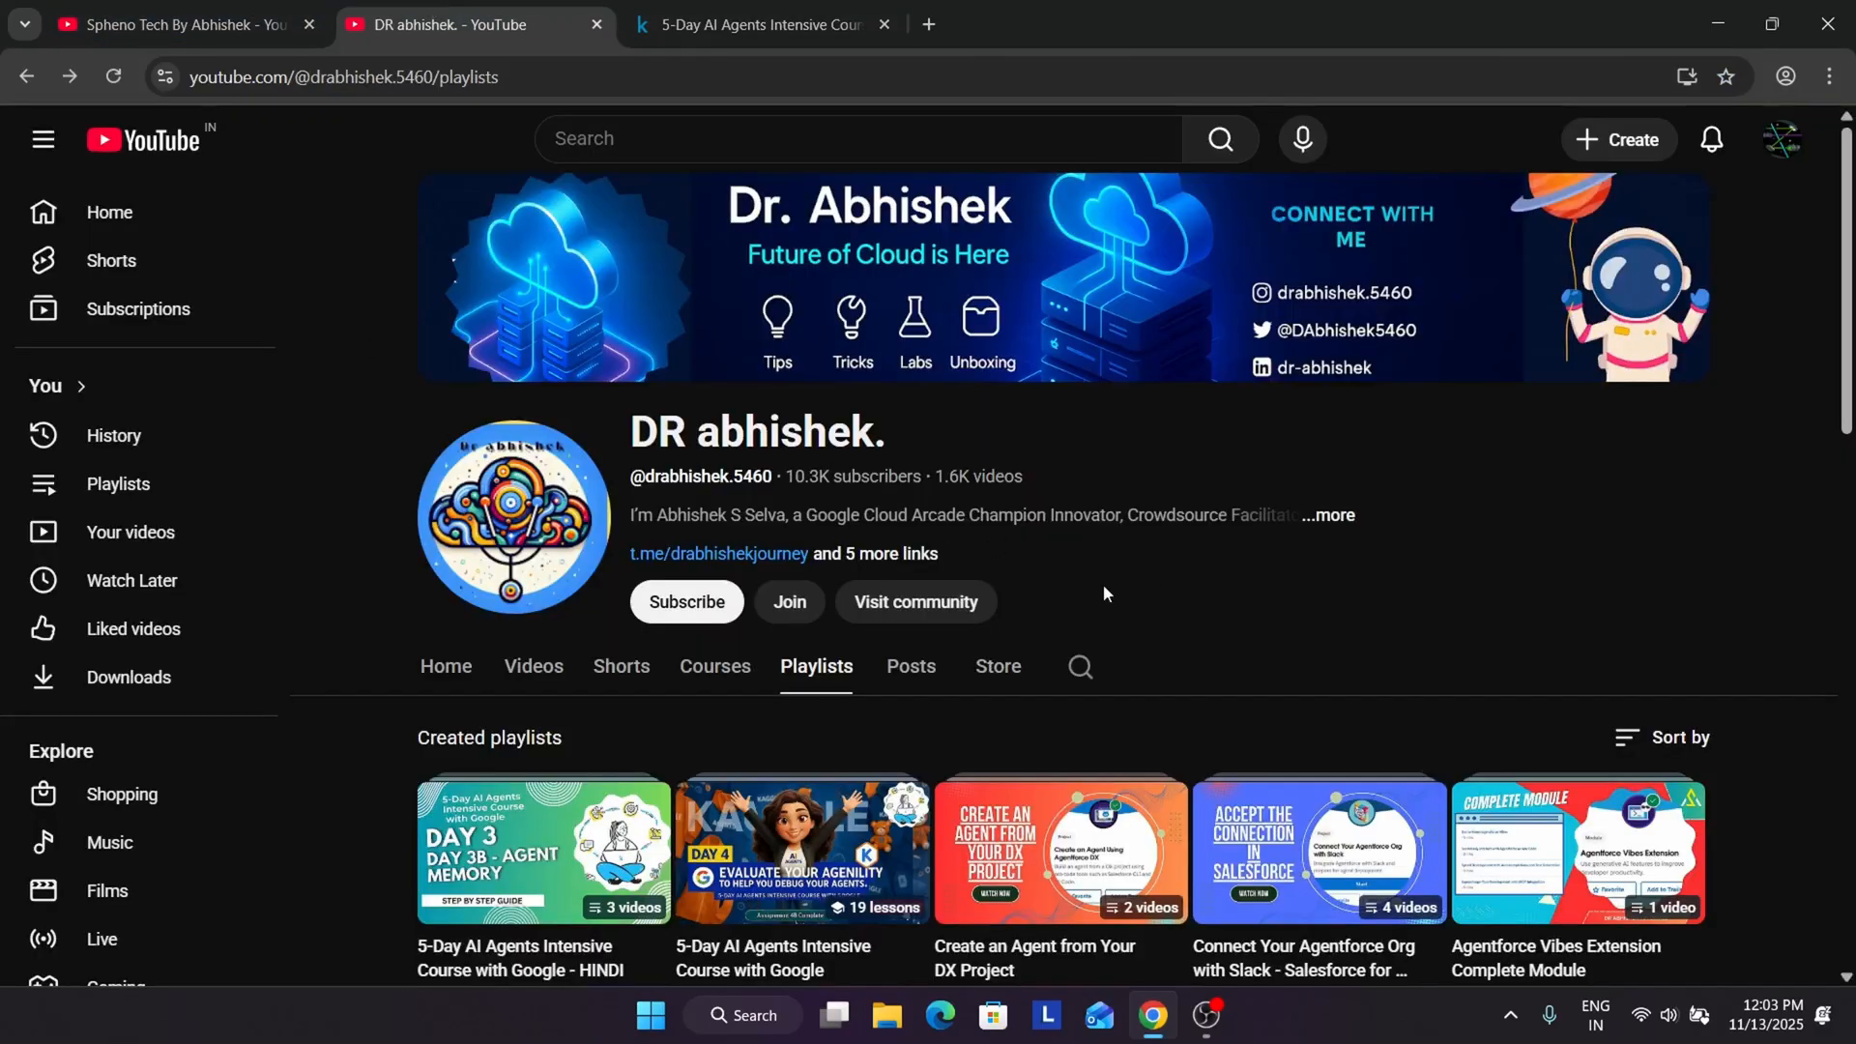
pyautogui.click(701, 671)
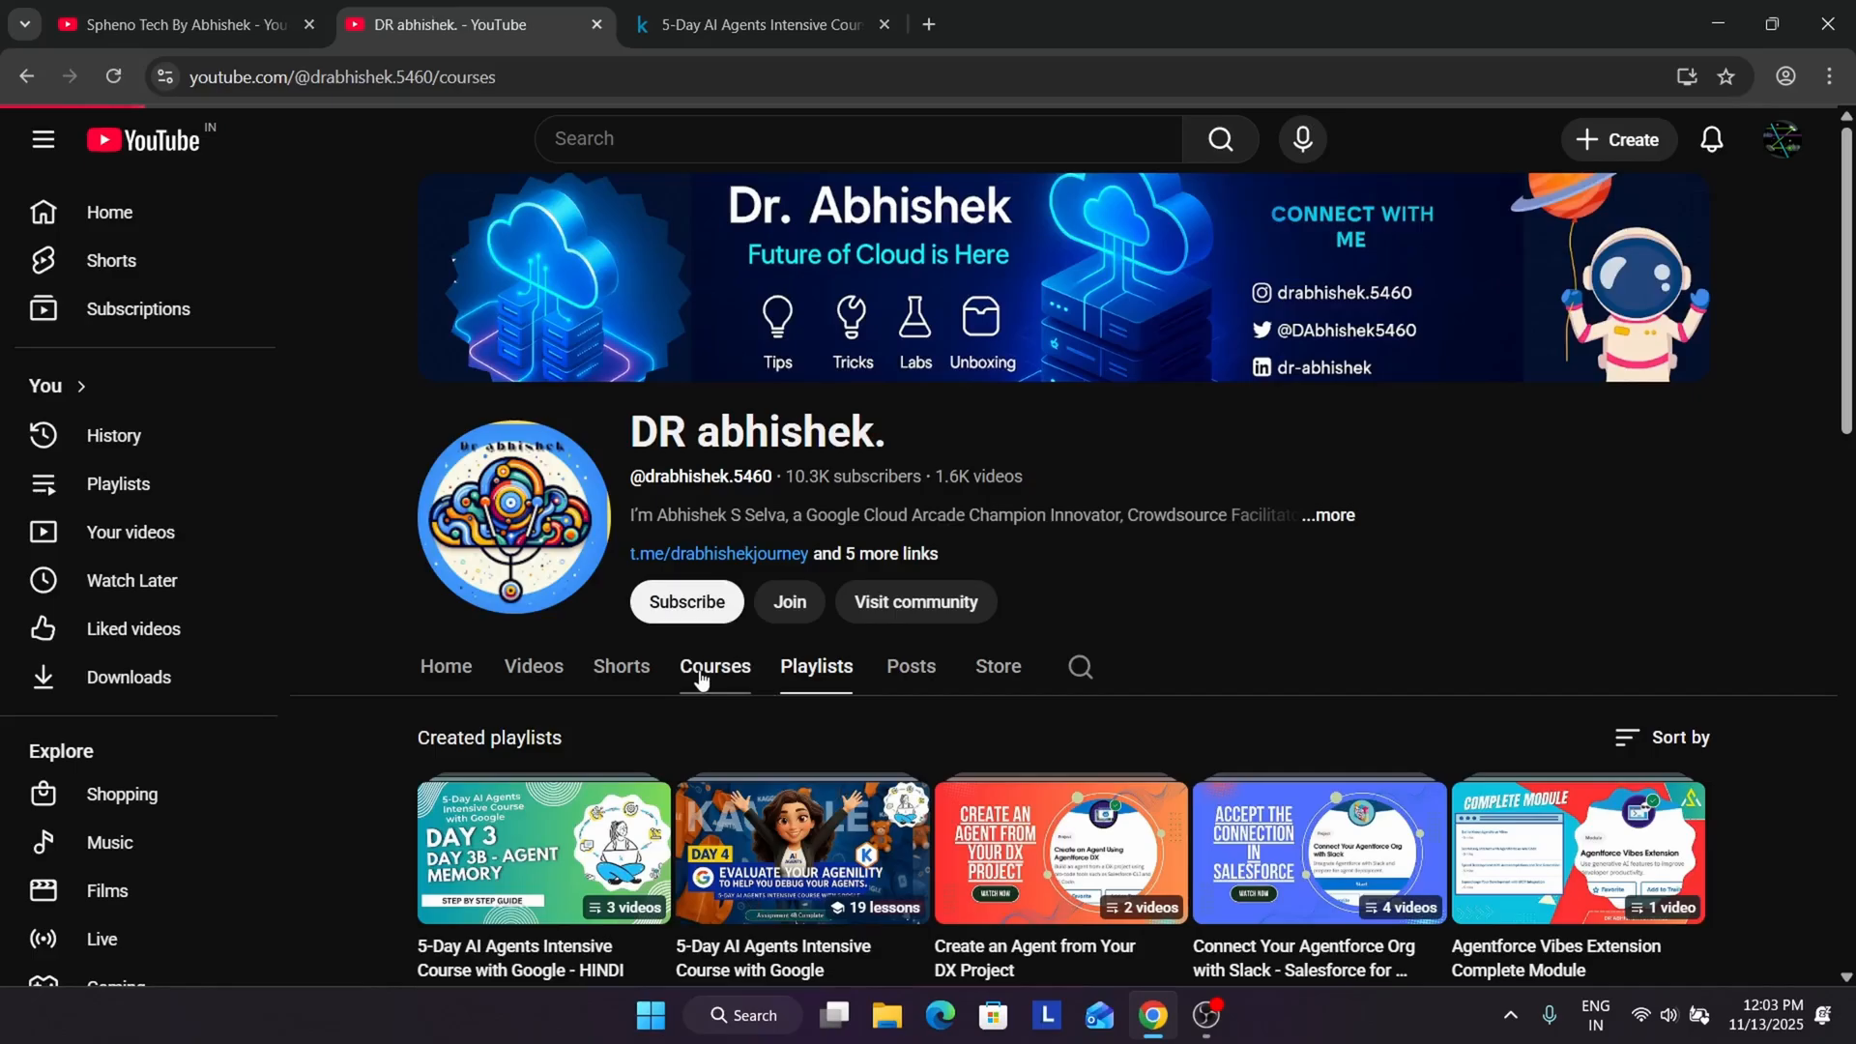
pyautogui.scroll(-2, 639, 757)
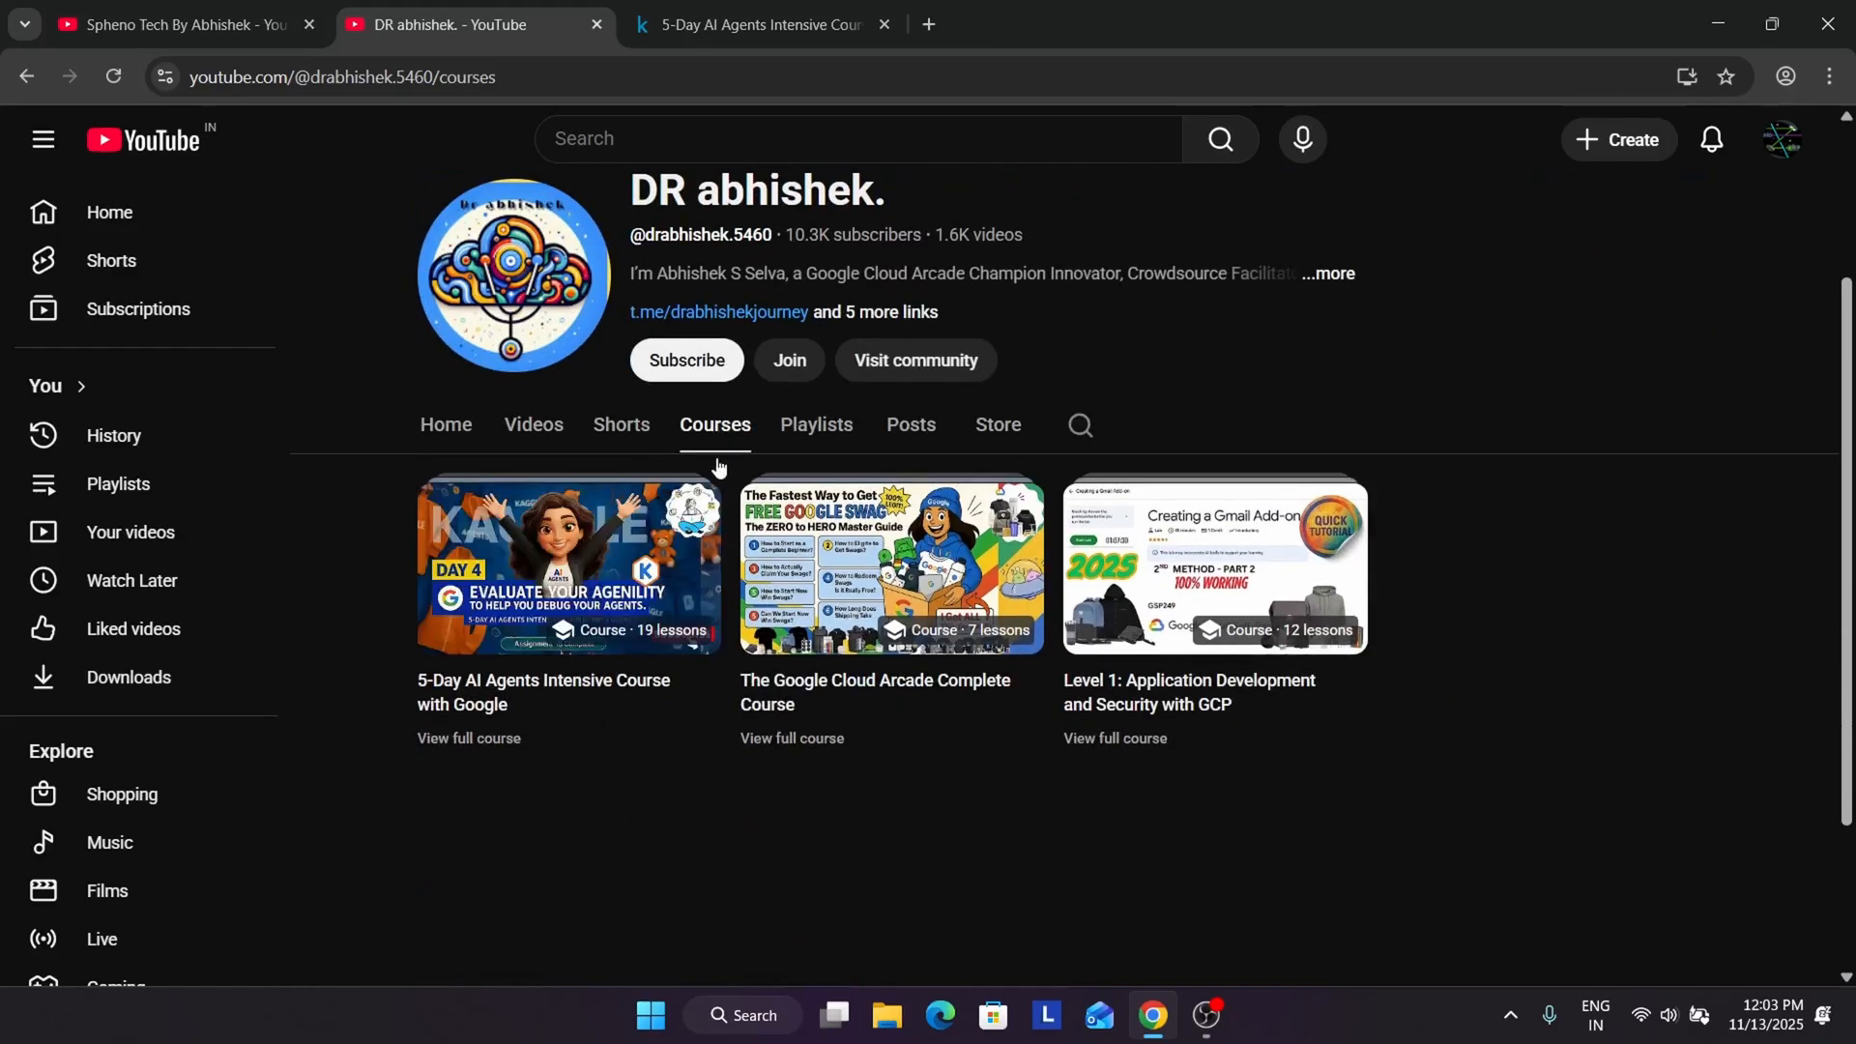
pyautogui.click(817, 449)
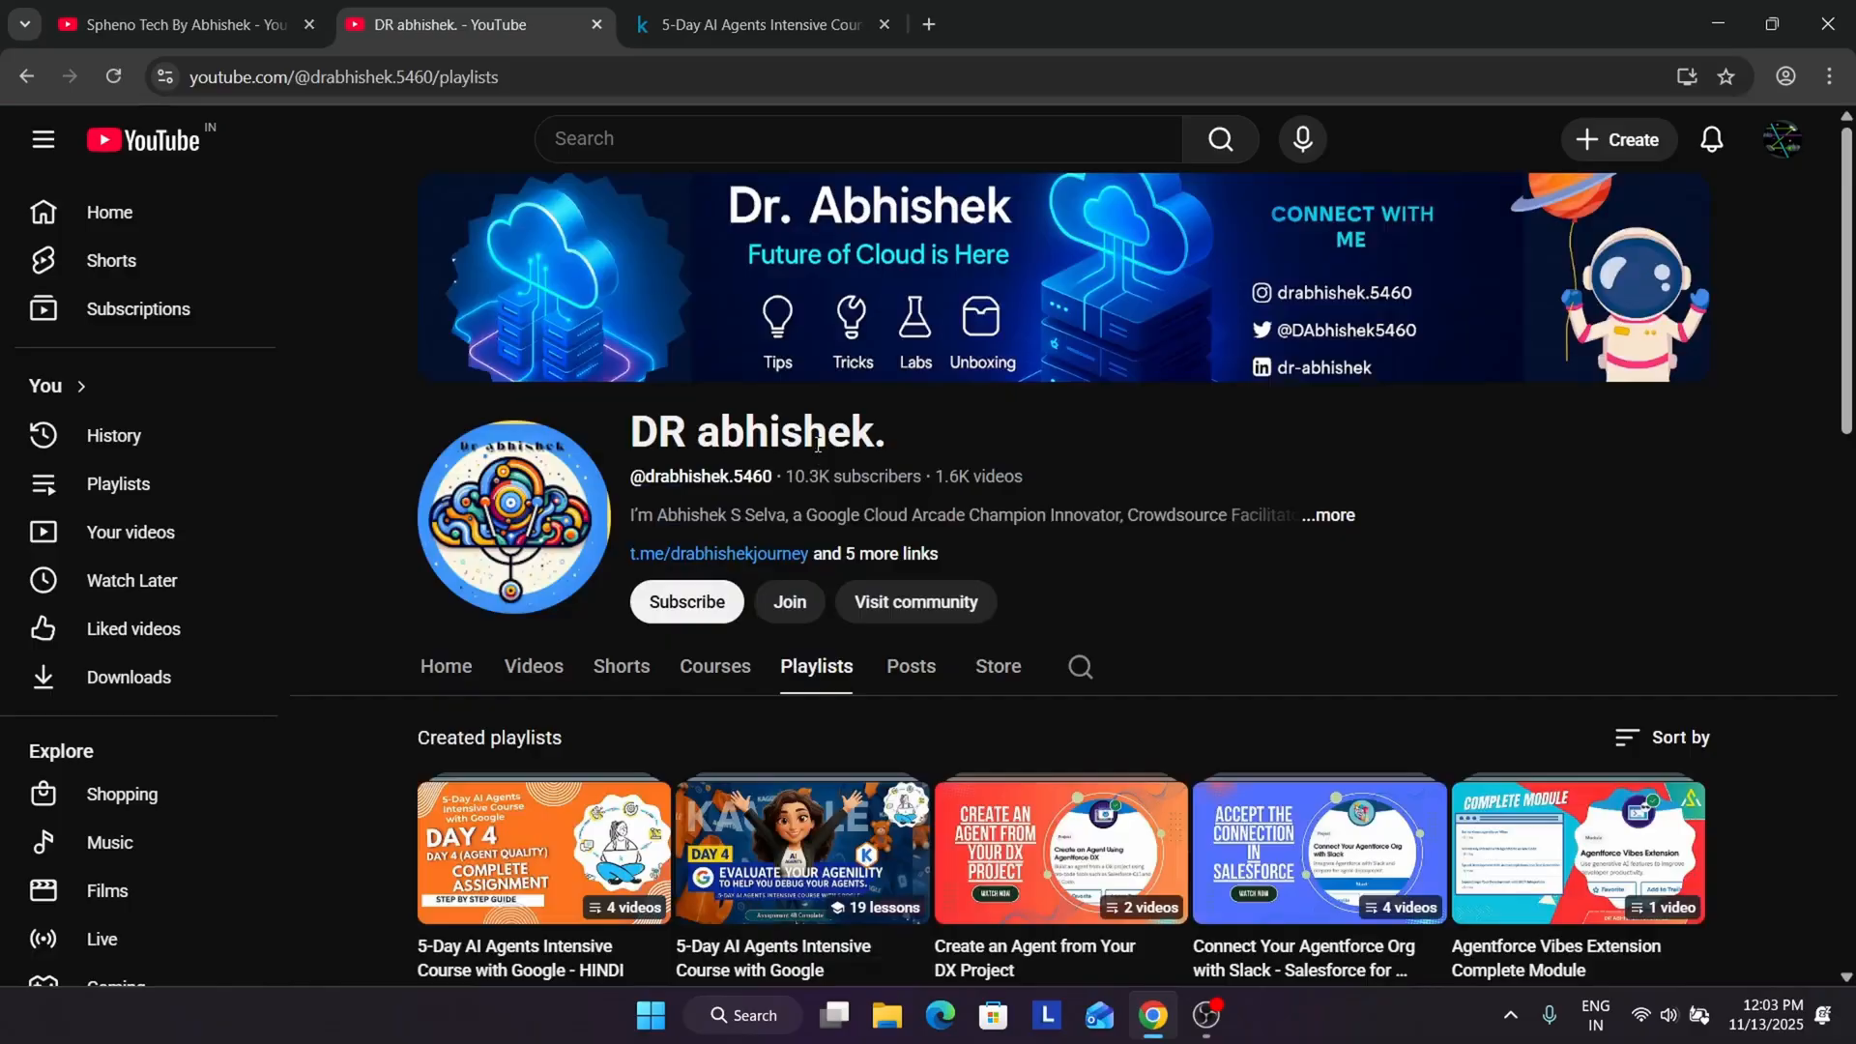
pyautogui.scroll(-3, 768, 580)
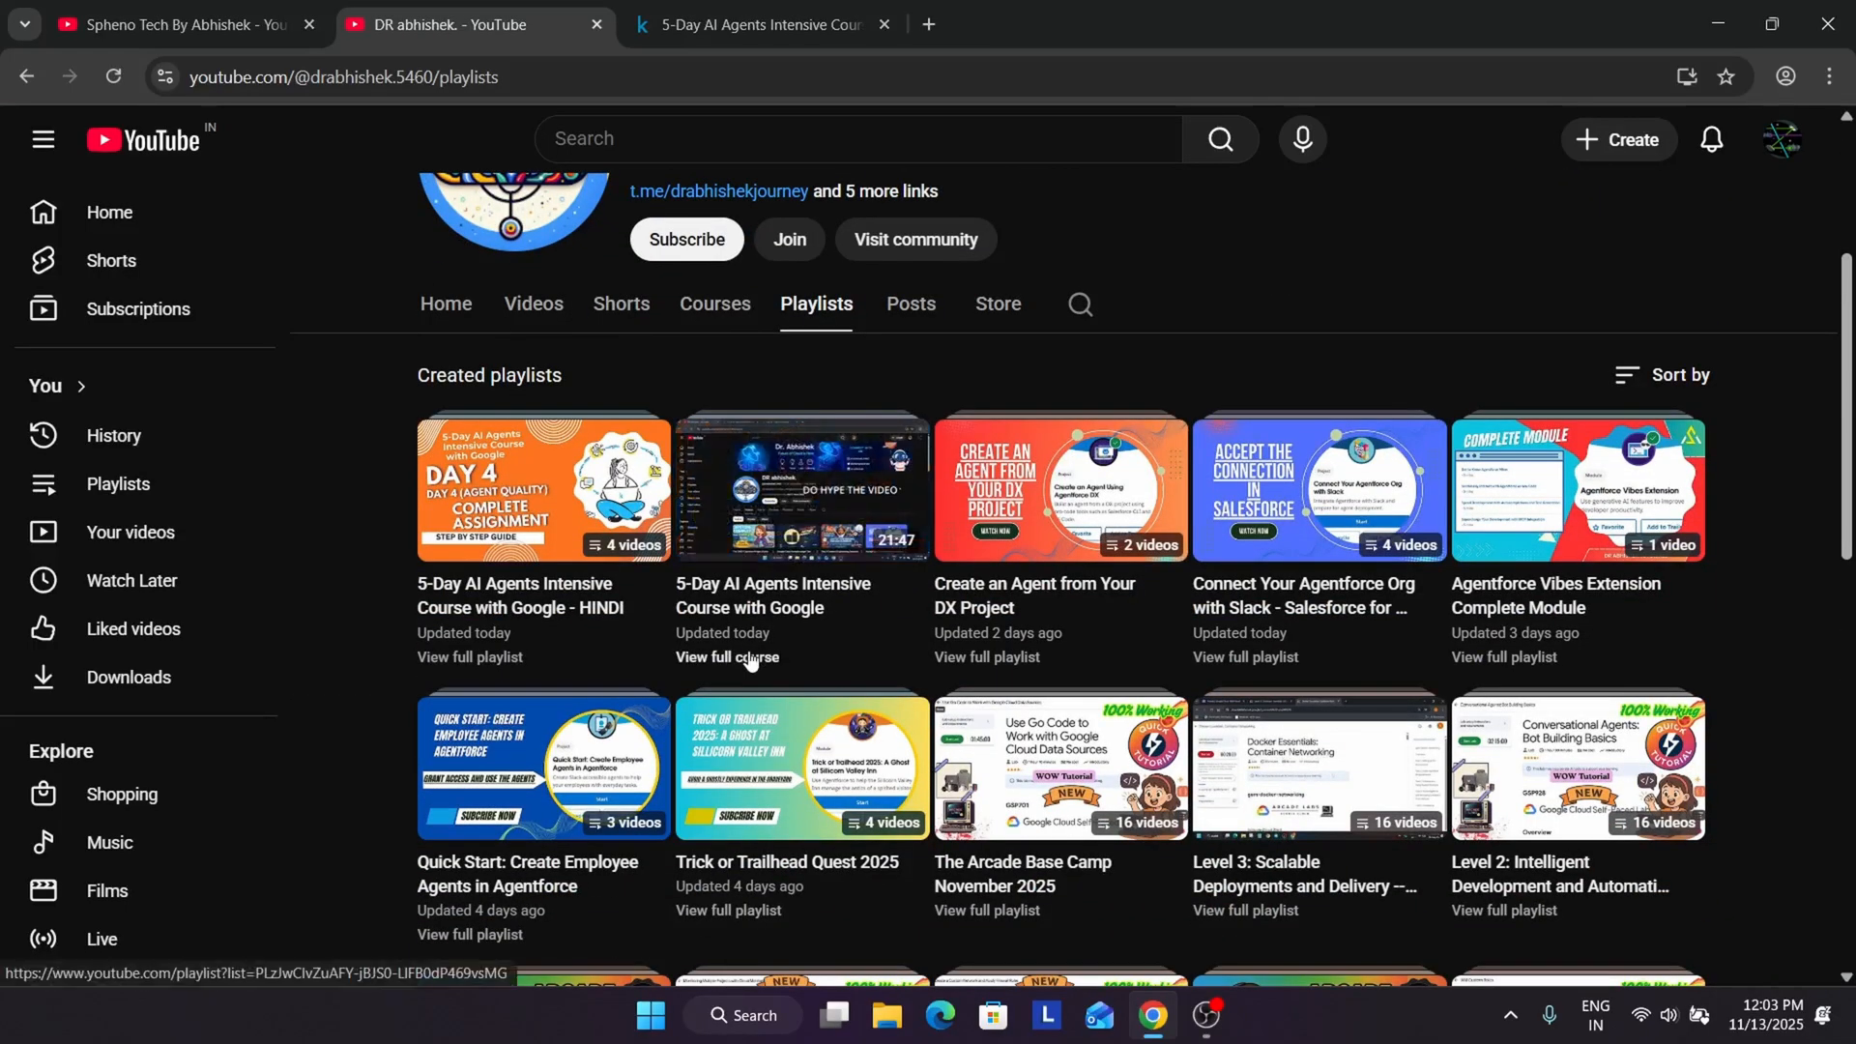
pyautogui.moveTo(545, 489)
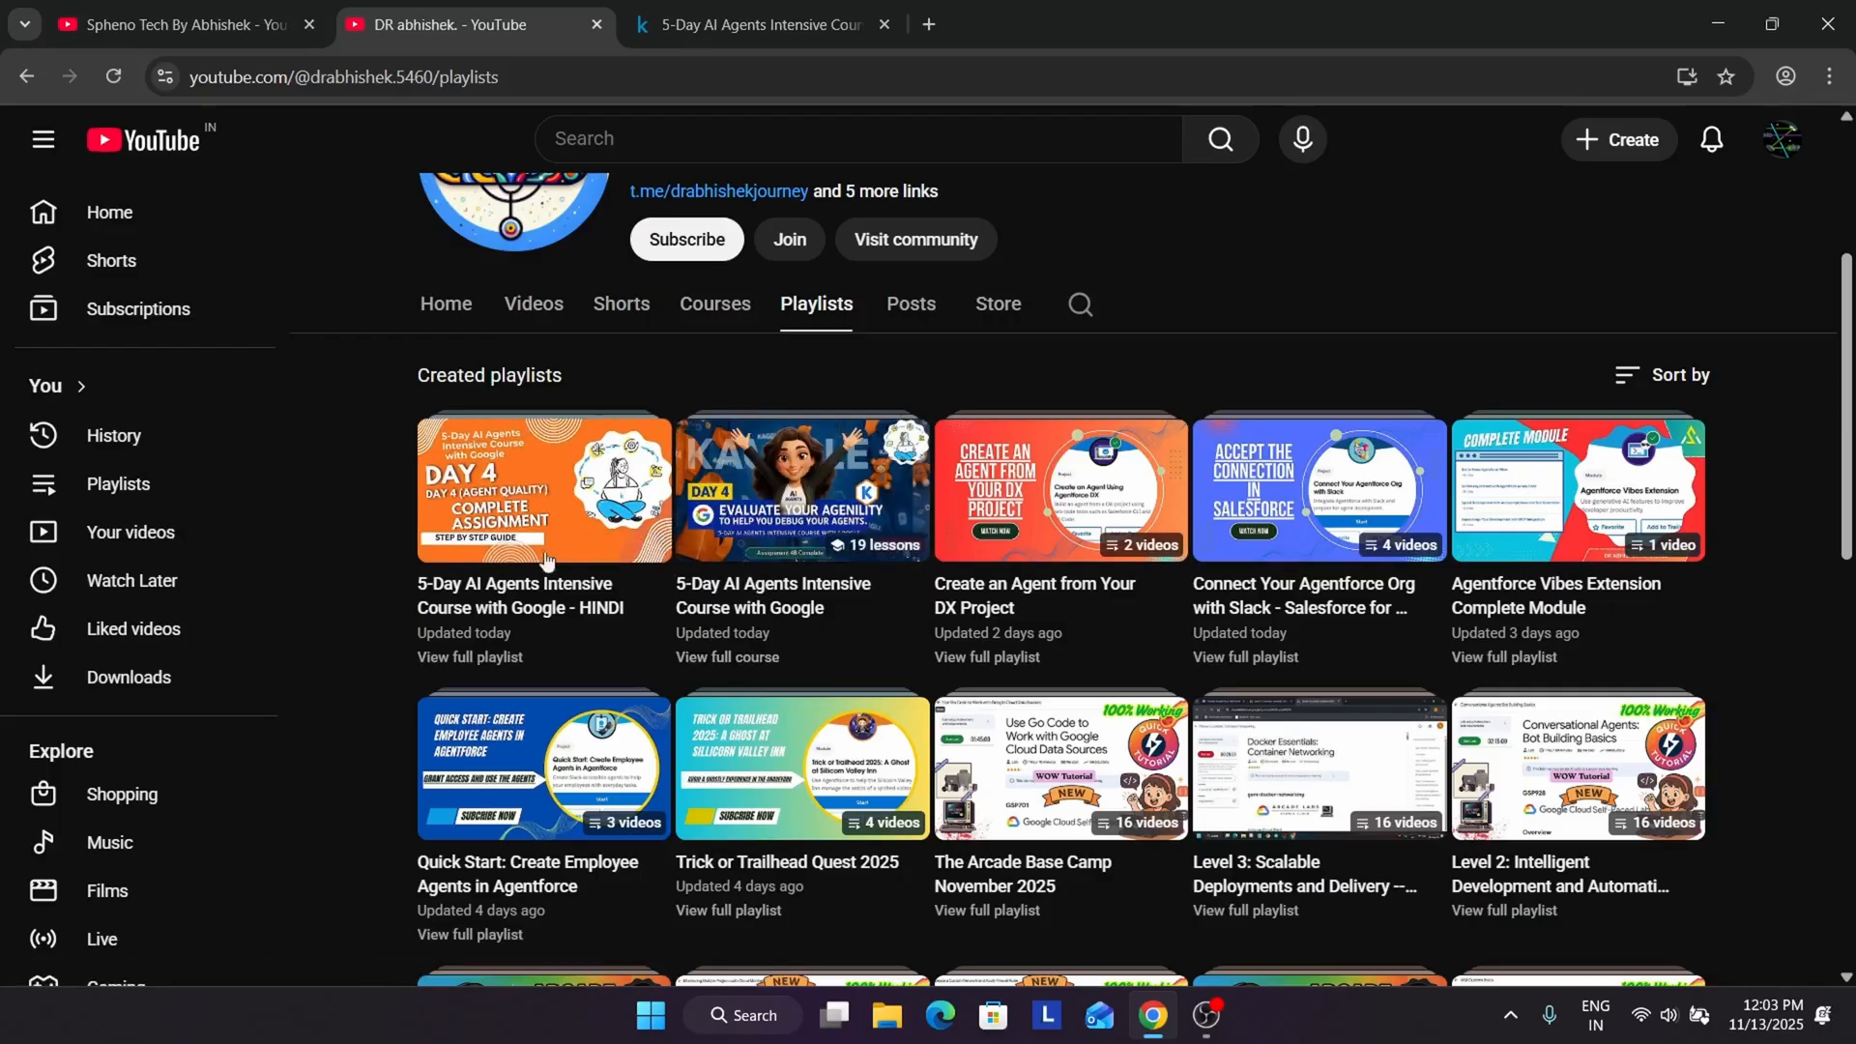
pyautogui.click(519, 659)
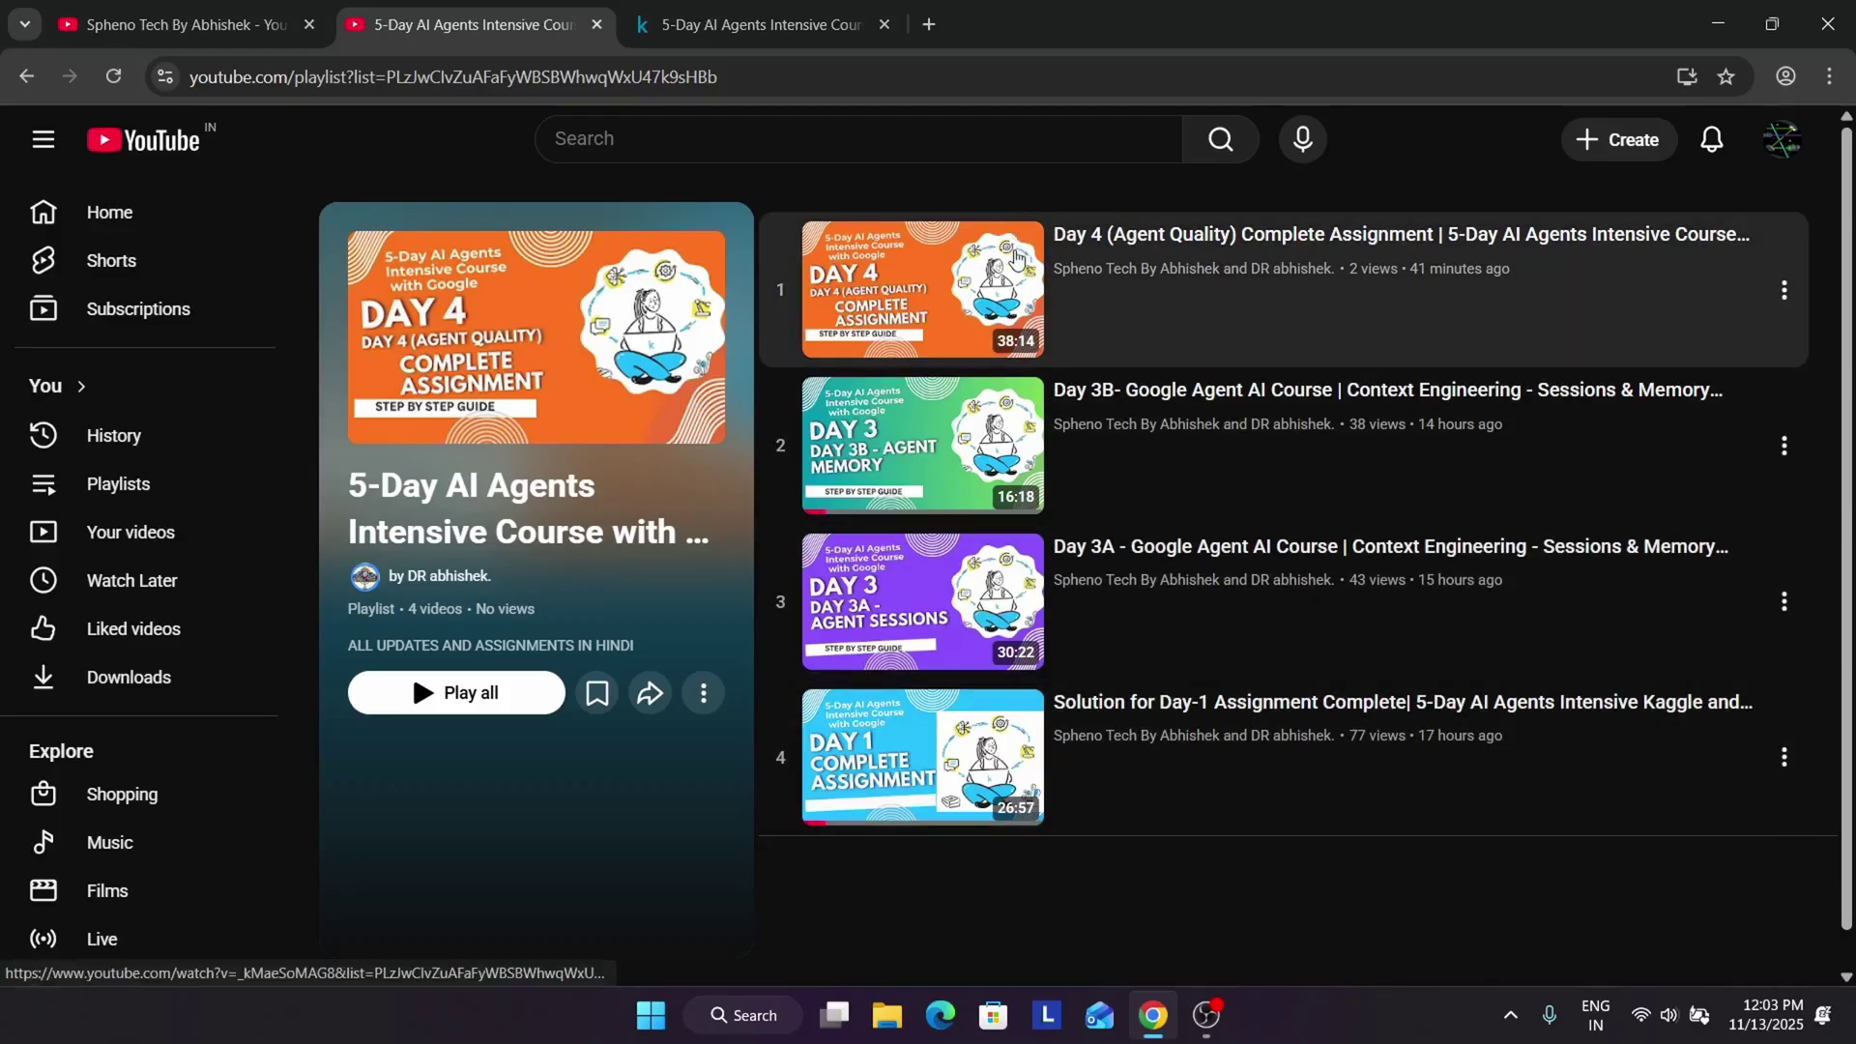
# - Browse the 19-video 5-Day AI Agents Intensive Course playlist, then return to the channel's created playlists
pyautogui.click(27, 76)
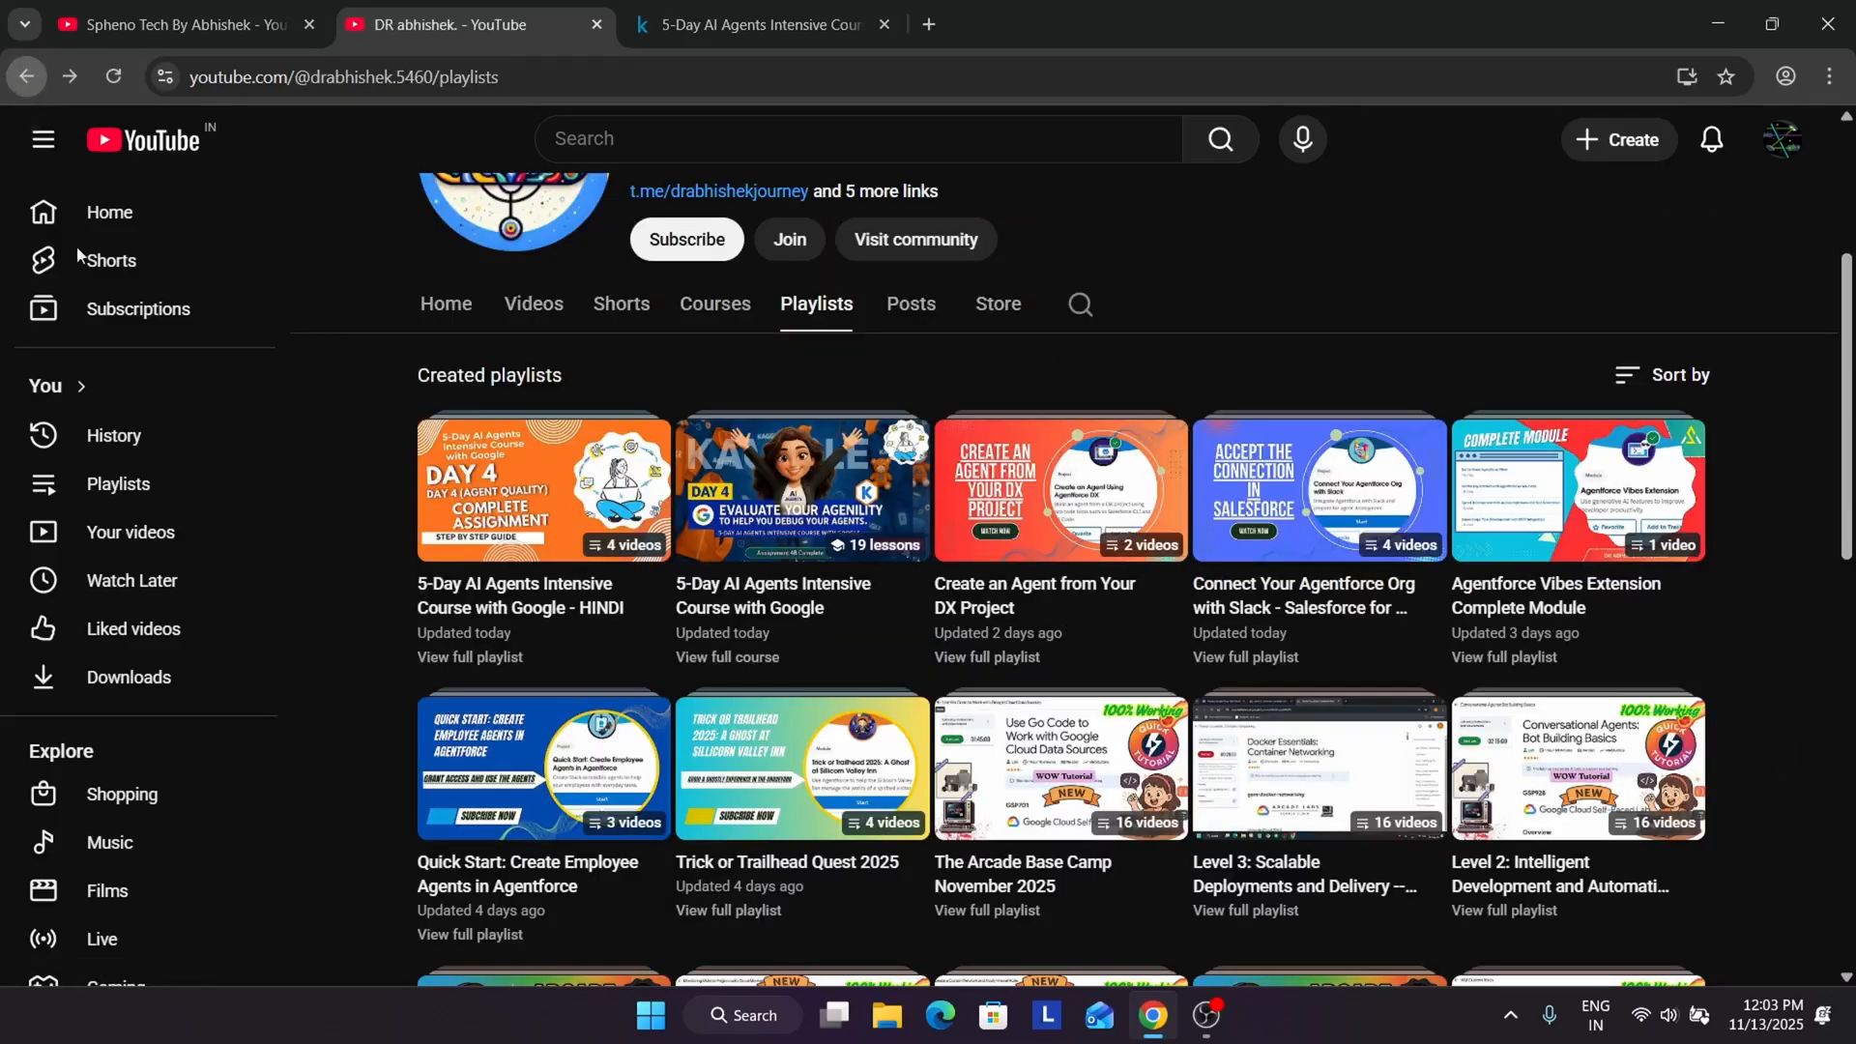
pyautogui.click(759, 660)
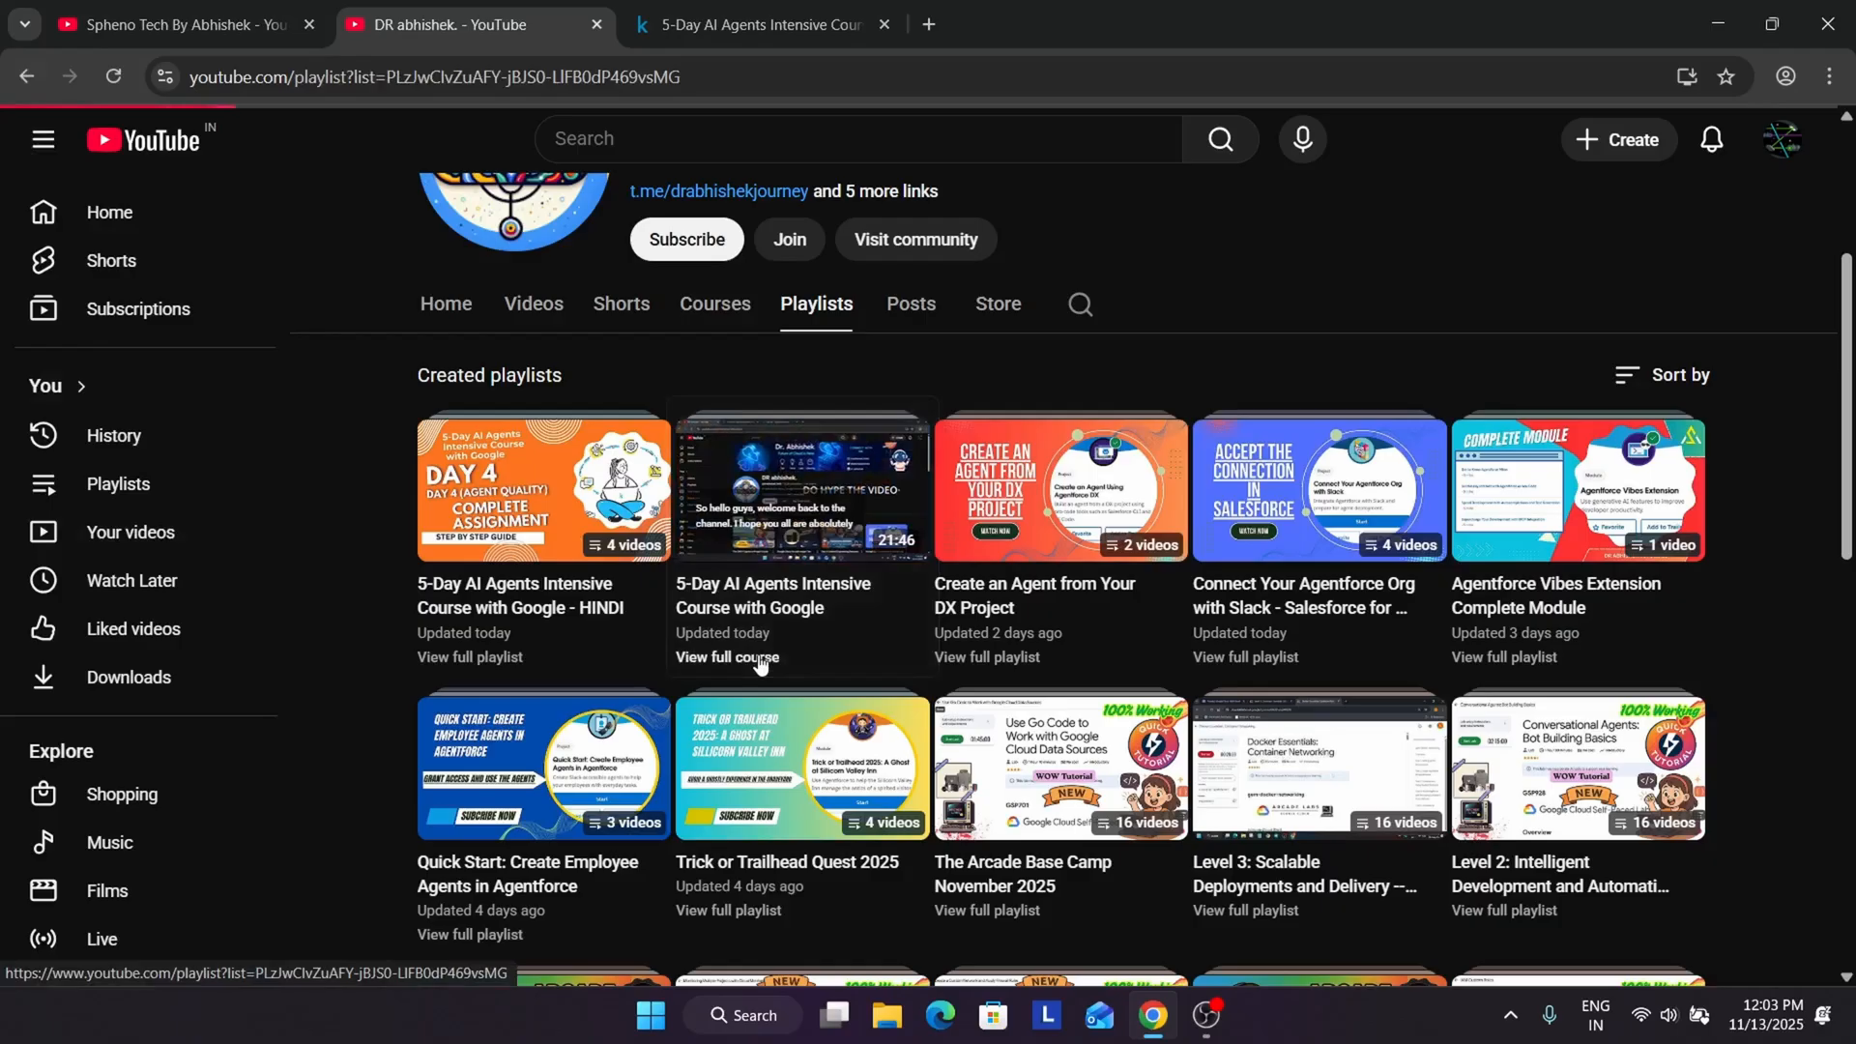
pyautogui.scroll(-5, 1219, 468)
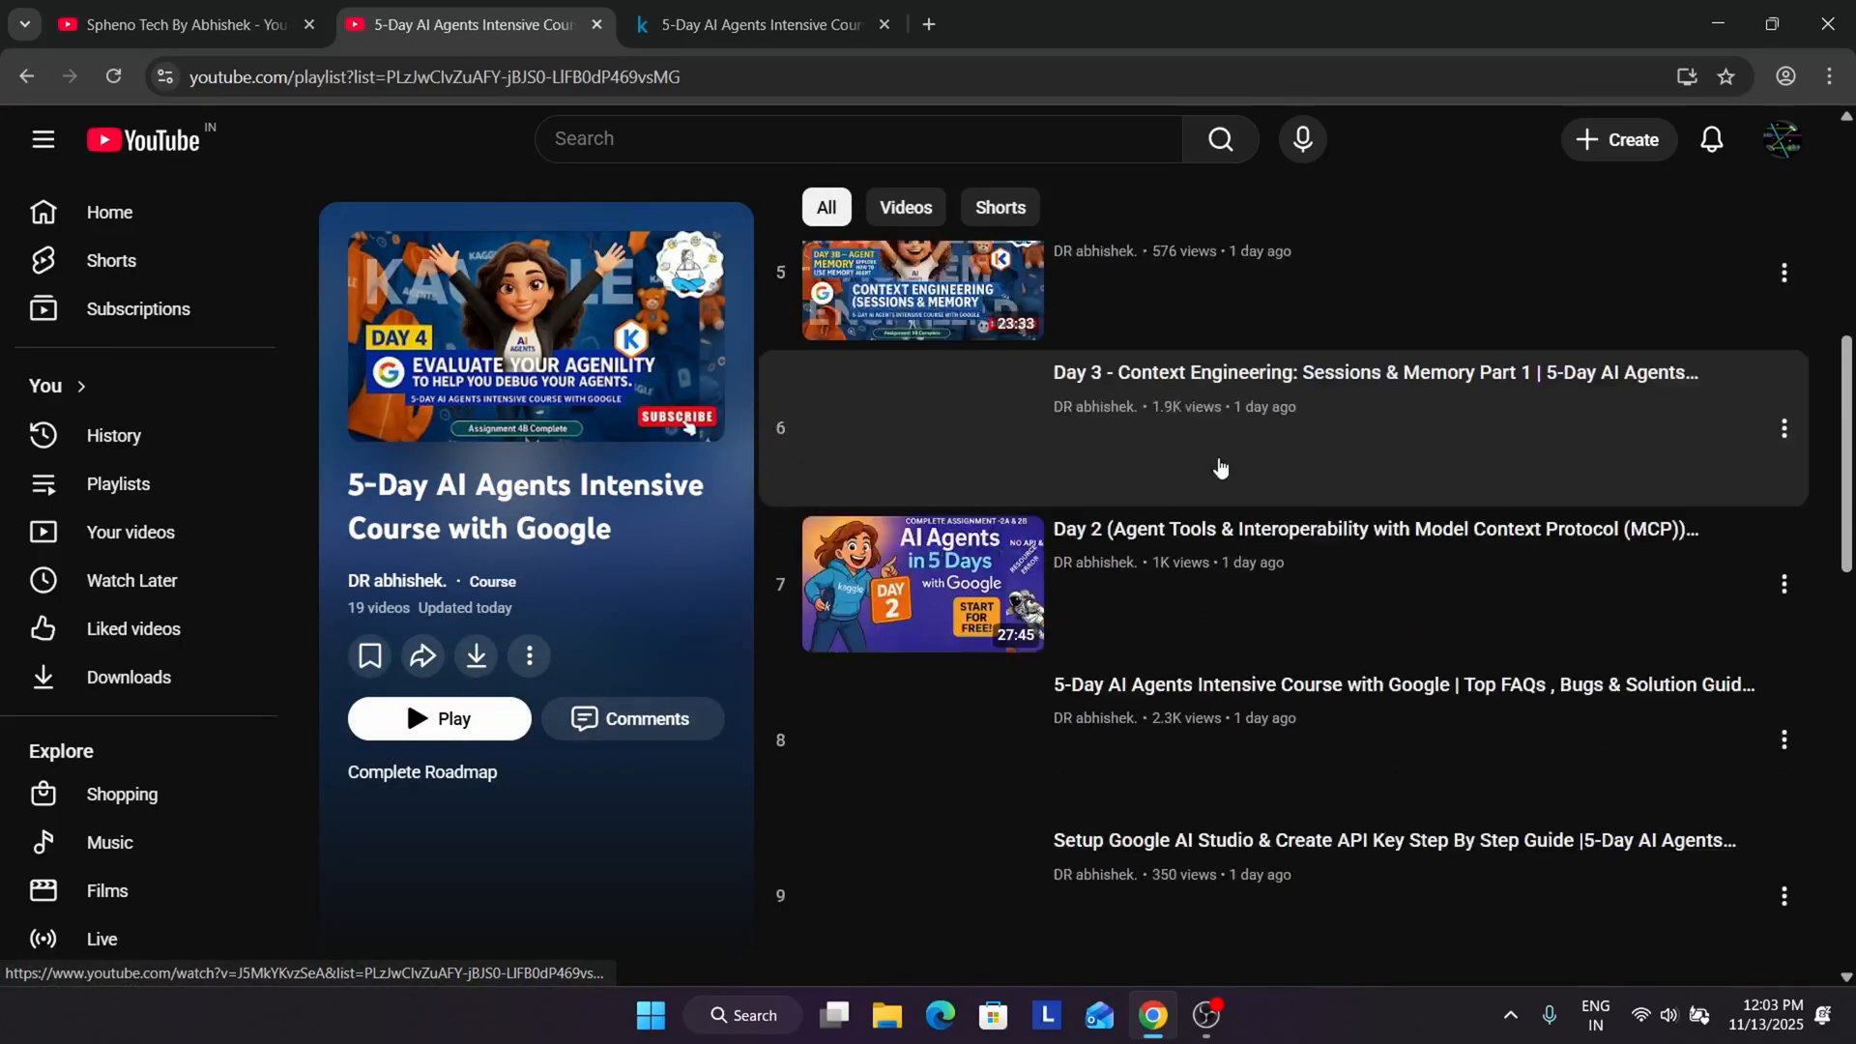
pyautogui.scroll(-3, 1220, 467)
pyautogui.scroll(6, 1211, 595)
pyautogui.scroll(3, 1211, 596)
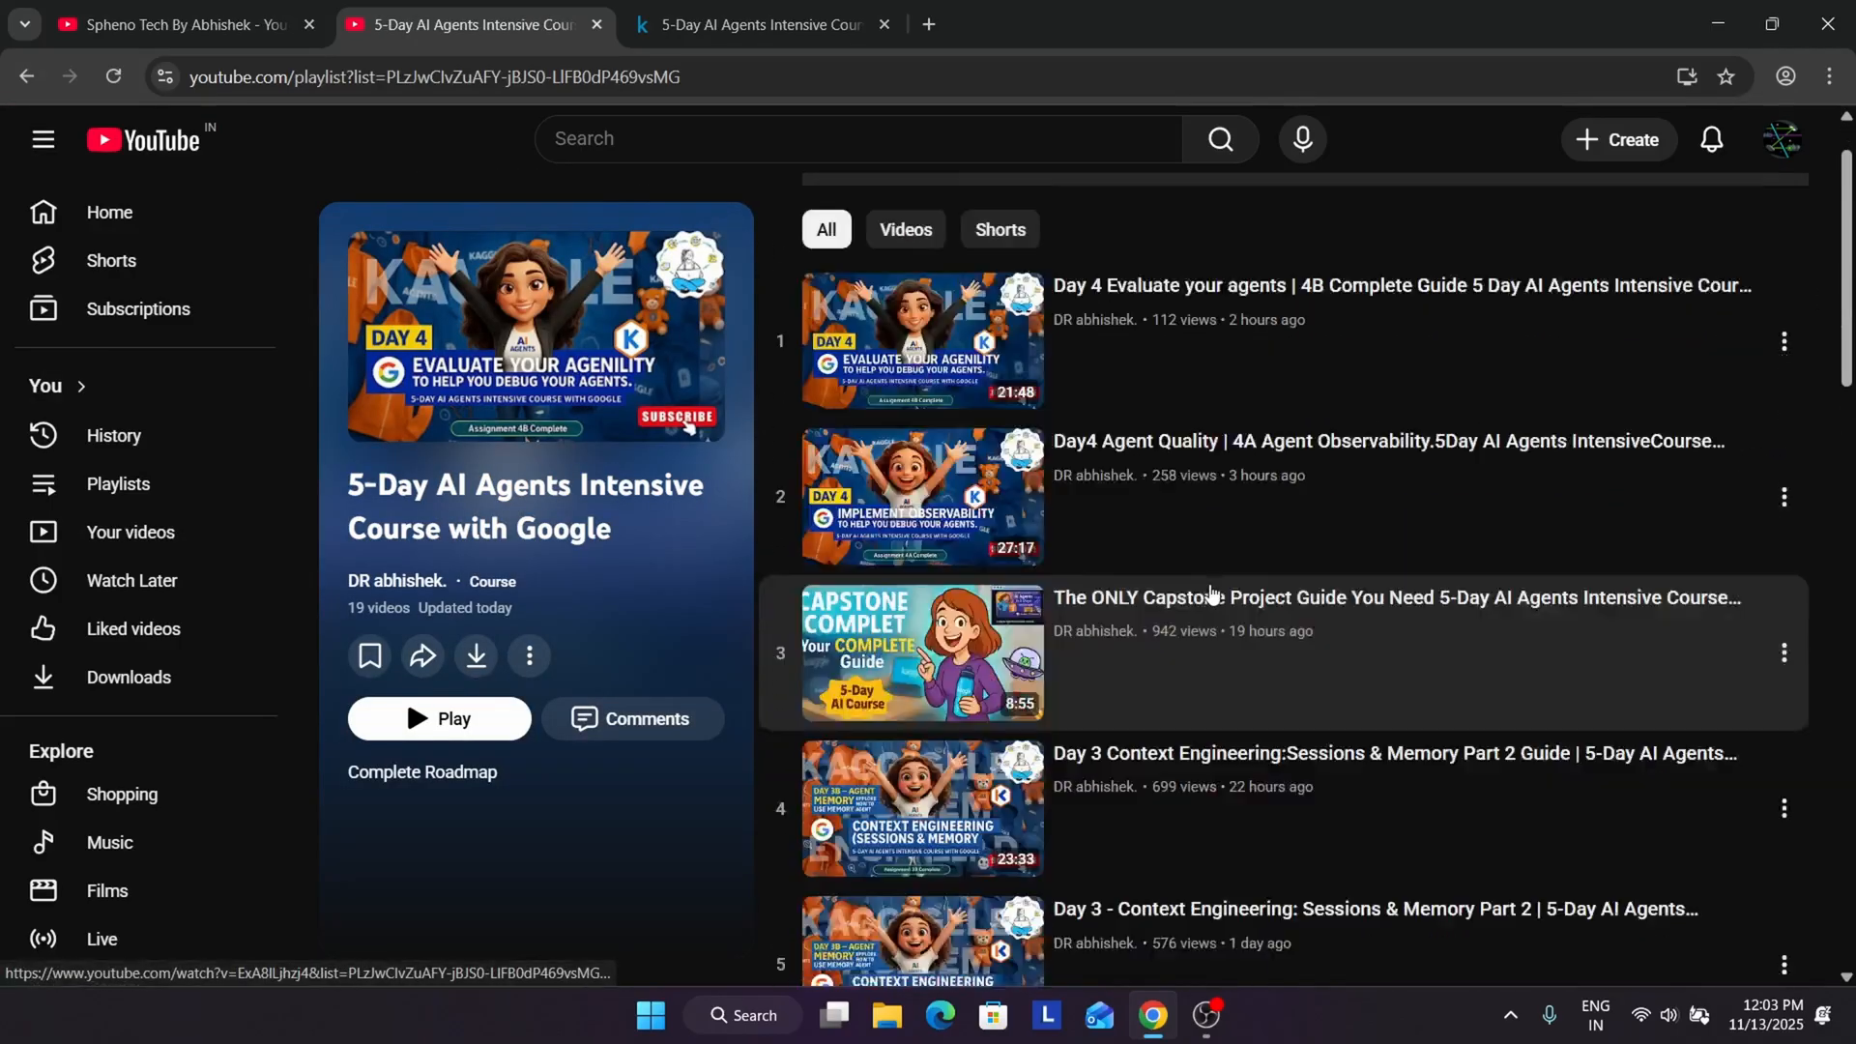
pyautogui.scroll(-4, 1211, 595)
pyautogui.scroll(1, 1211, 595)
pyautogui.scroll(3, 1212, 595)
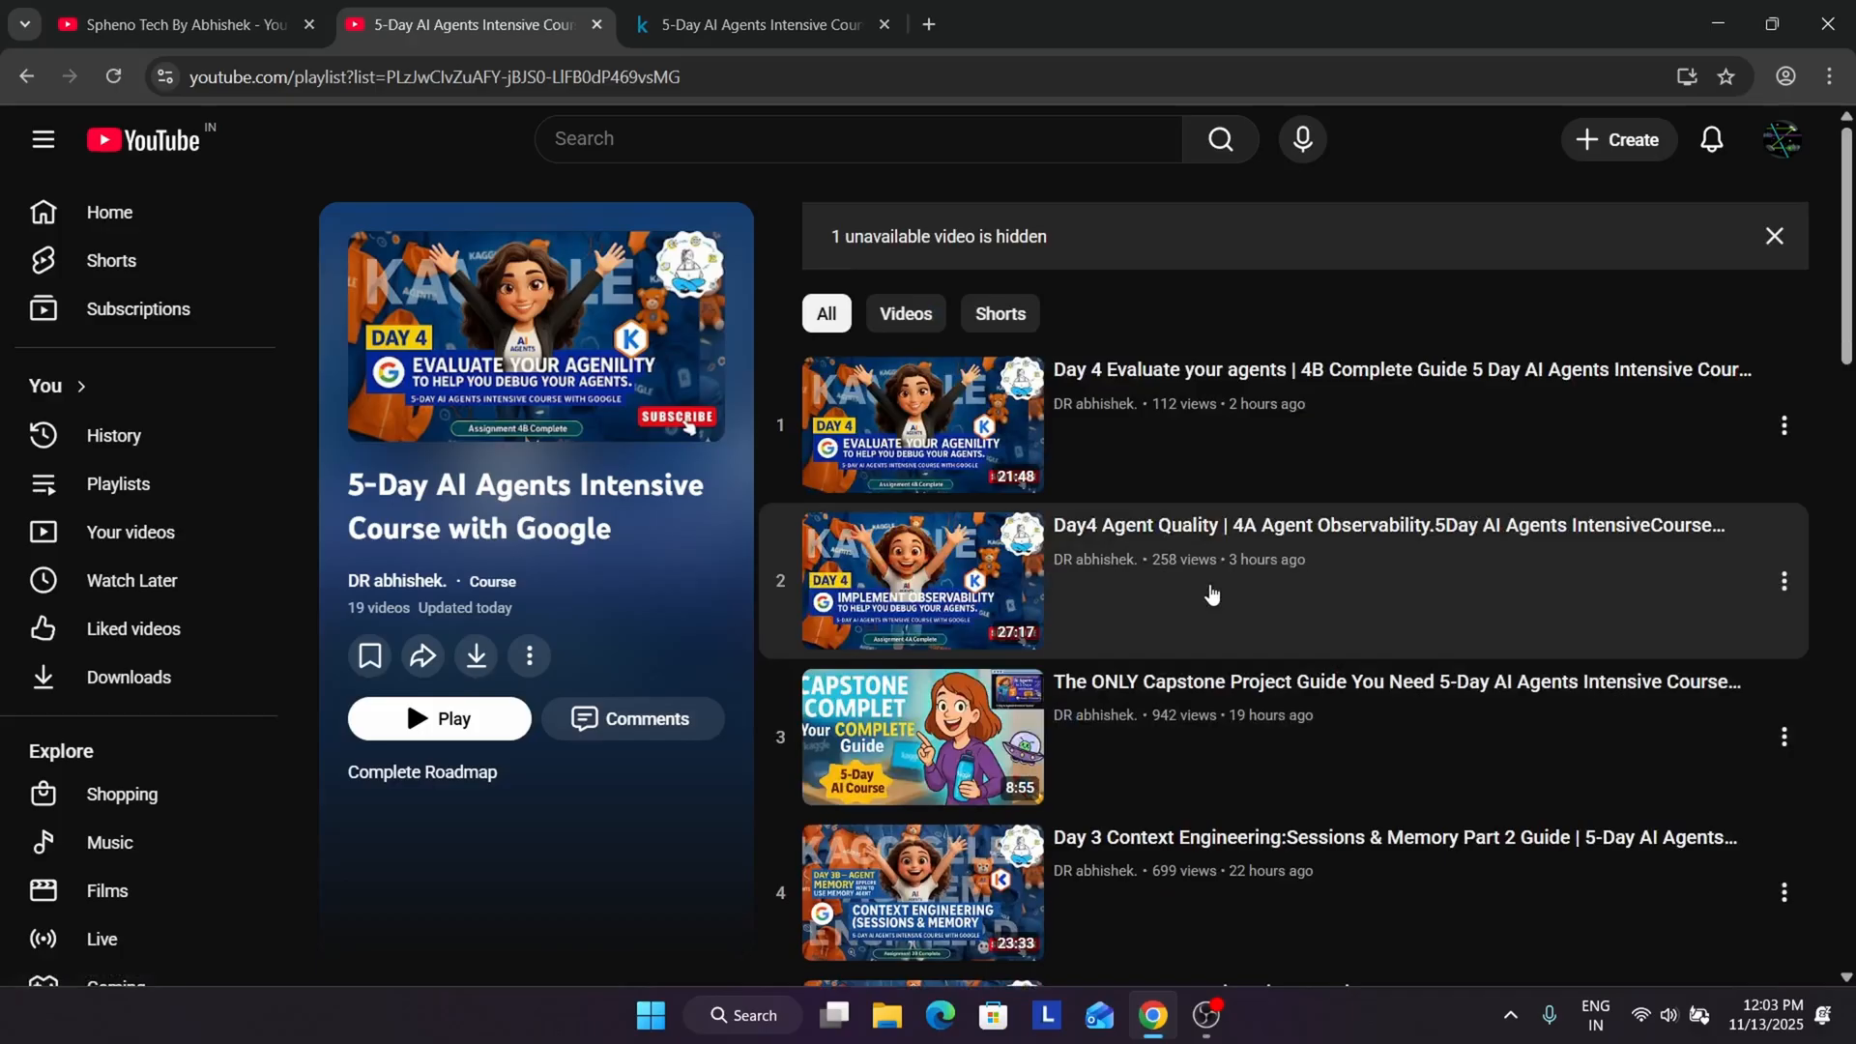
pyautogui.scroll(-3, 1212, 595)
pyautogui.scroll(-3, 1216, 610)
pyautogui.scroll(-4, 1223, 632)
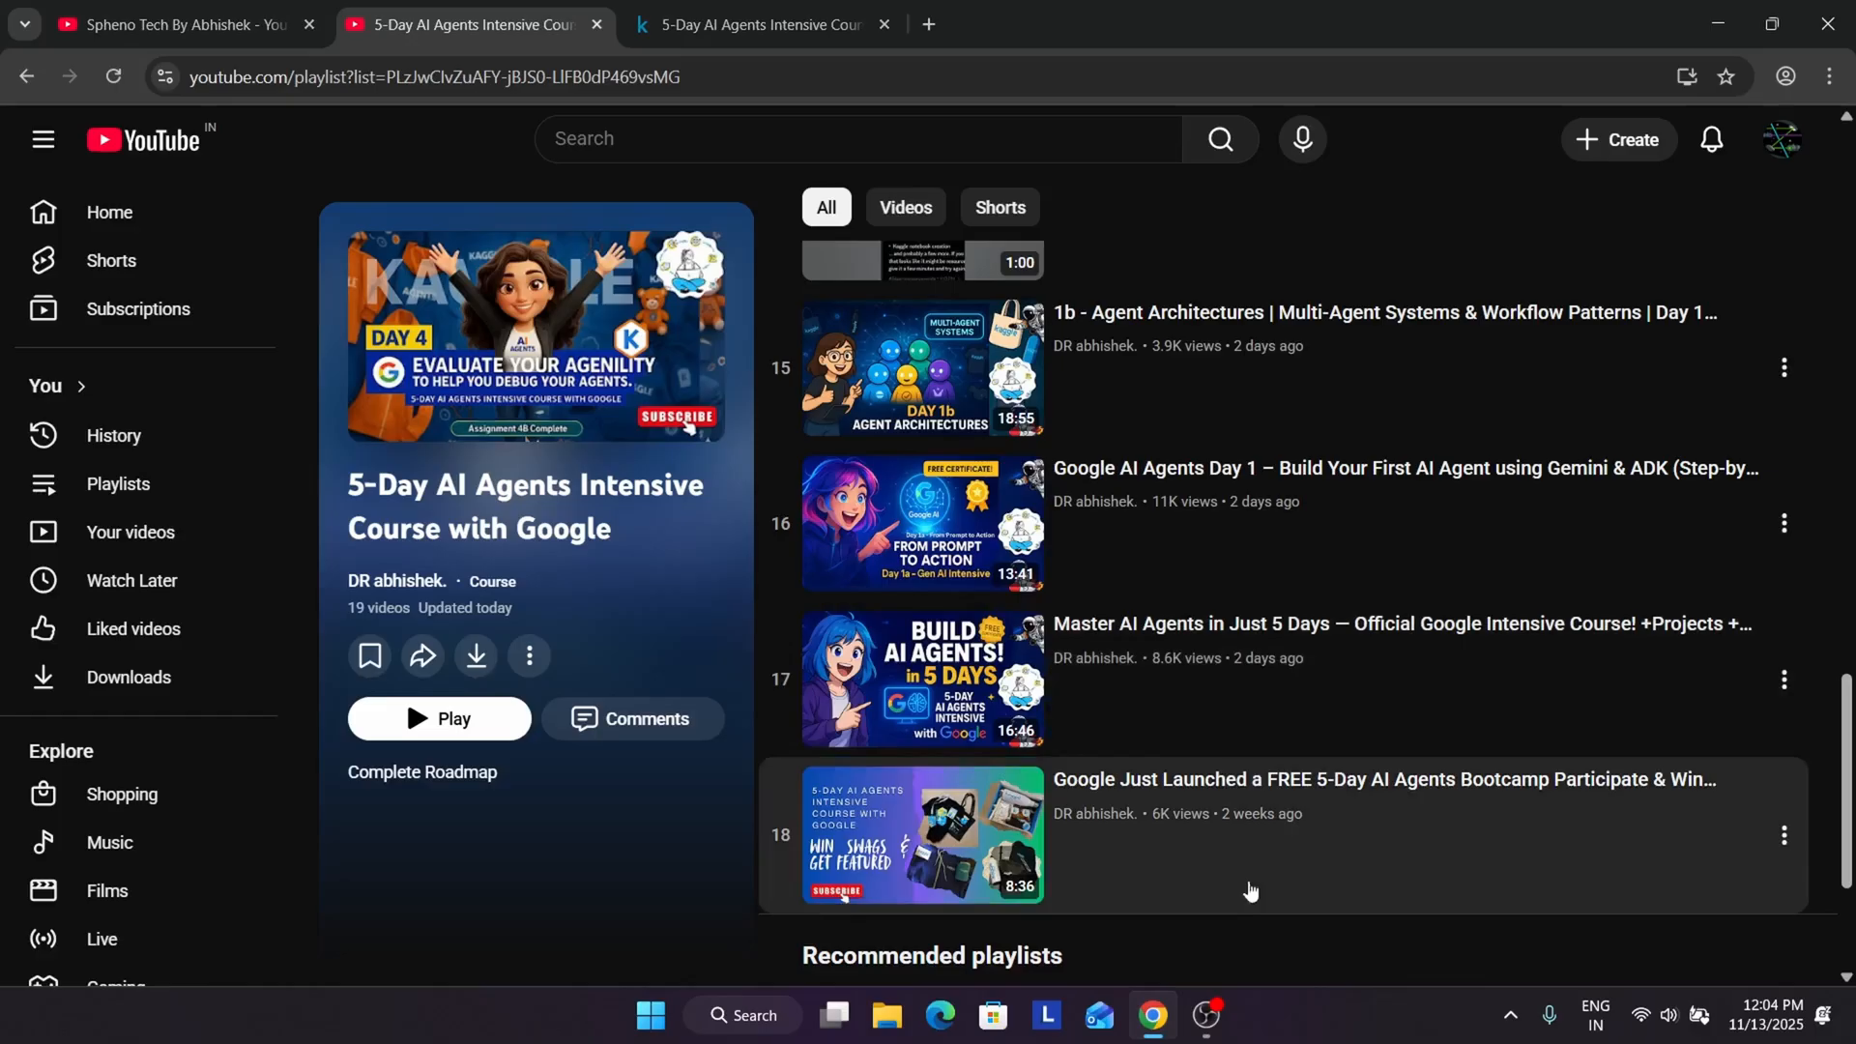
pyautogui.scroll(3, 1306, 606)
pyautogui.scroll(1, 1256, 581)
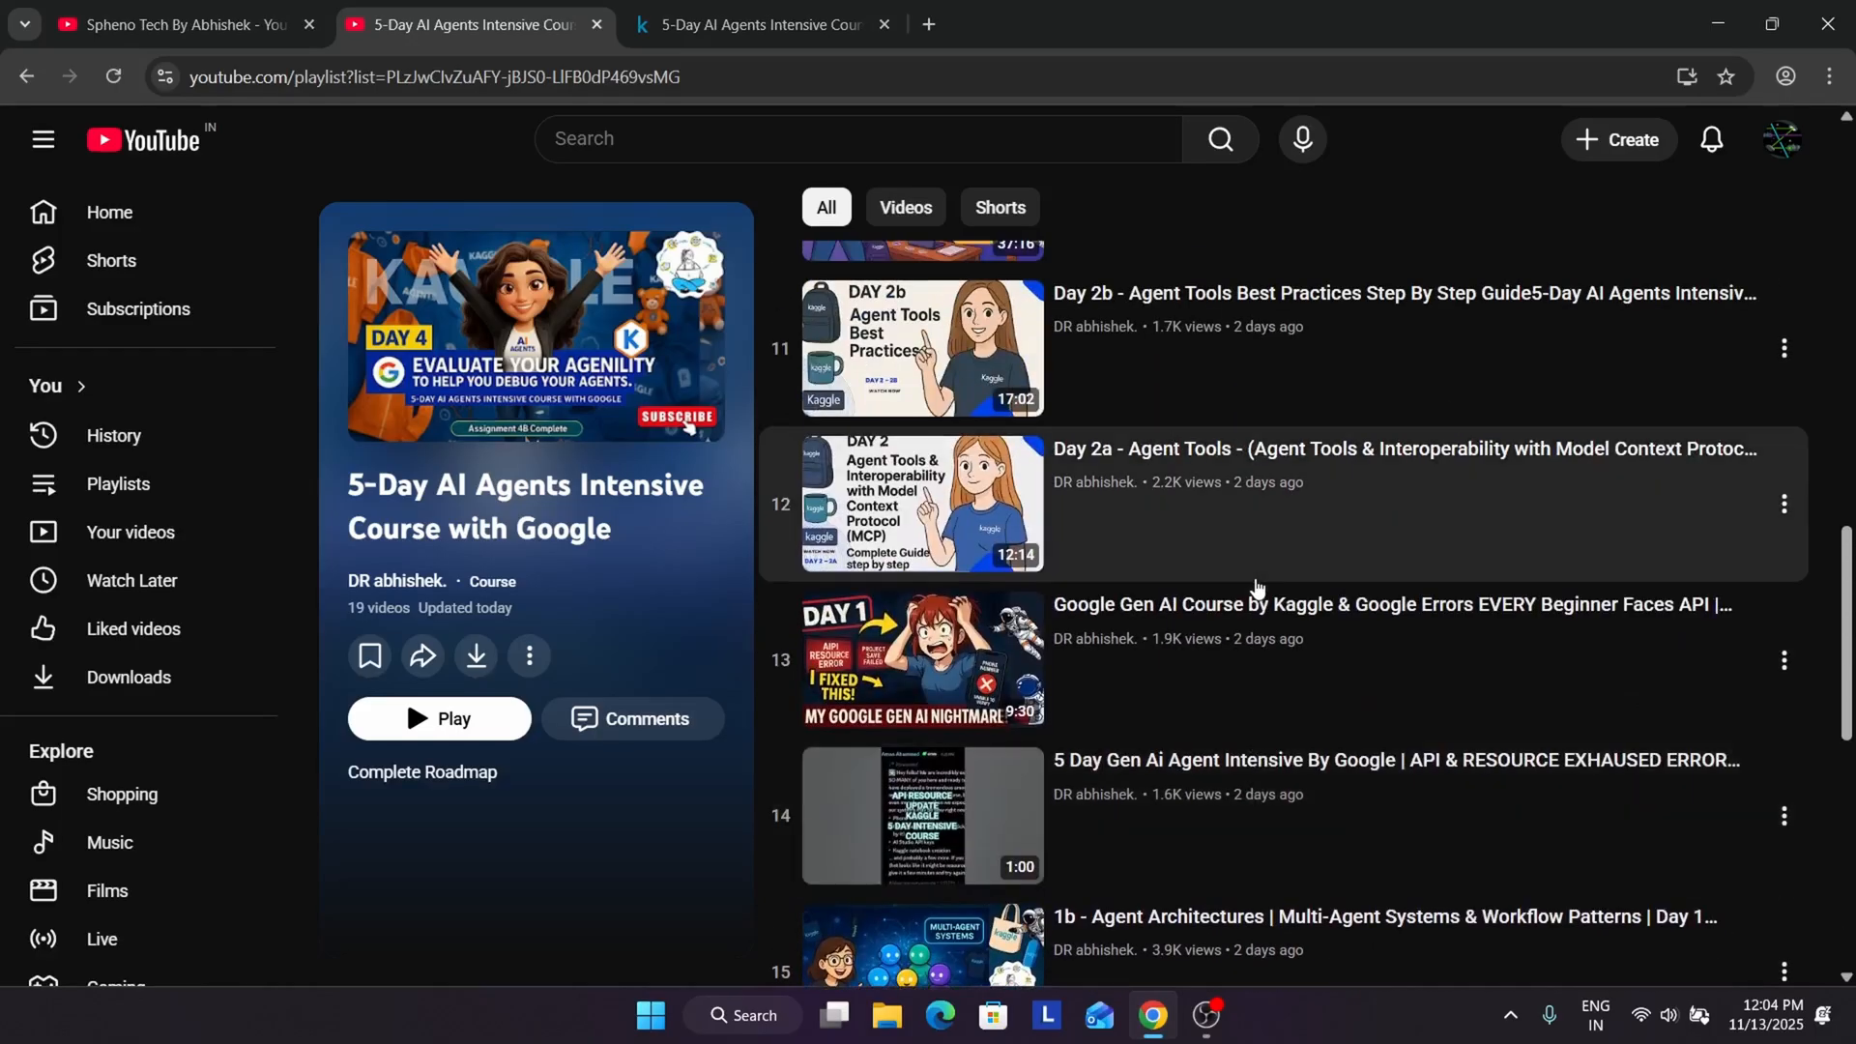
pyautogui.scroll(-2, 1256, 588)
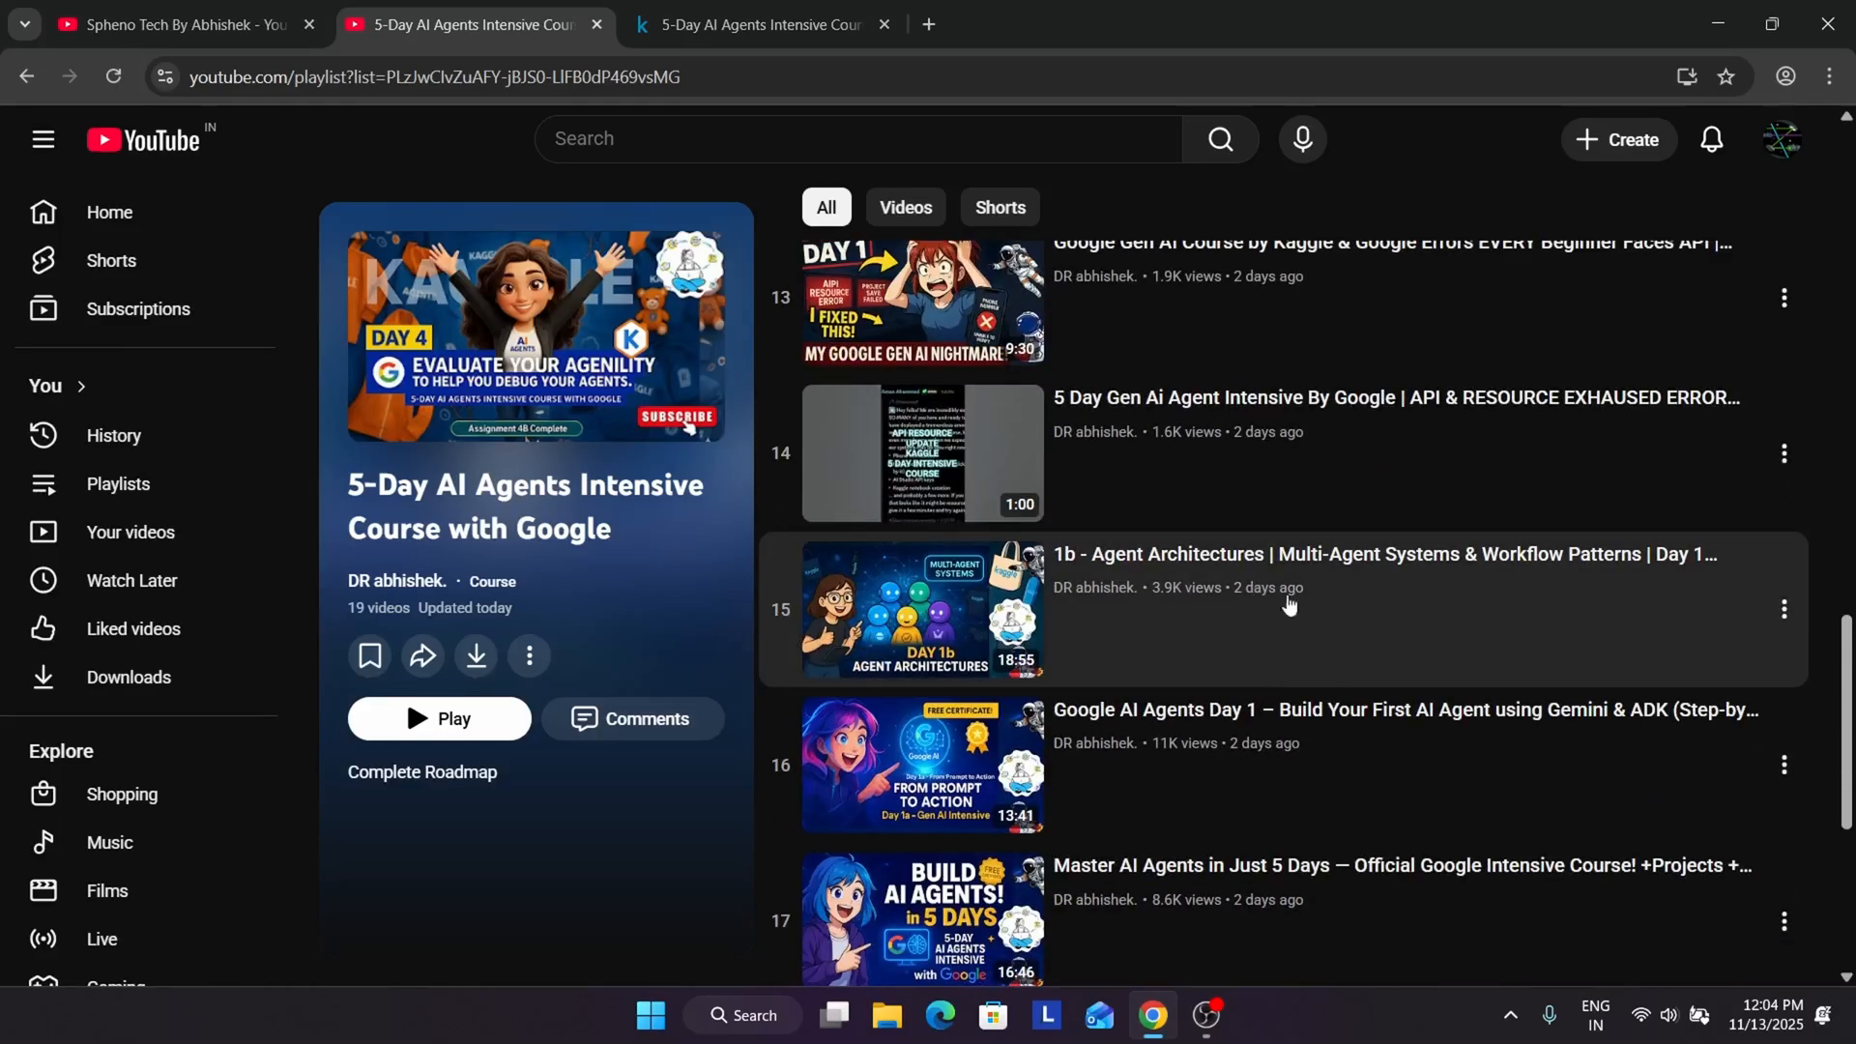
pyautogui.scroll(3, 1214, 542)
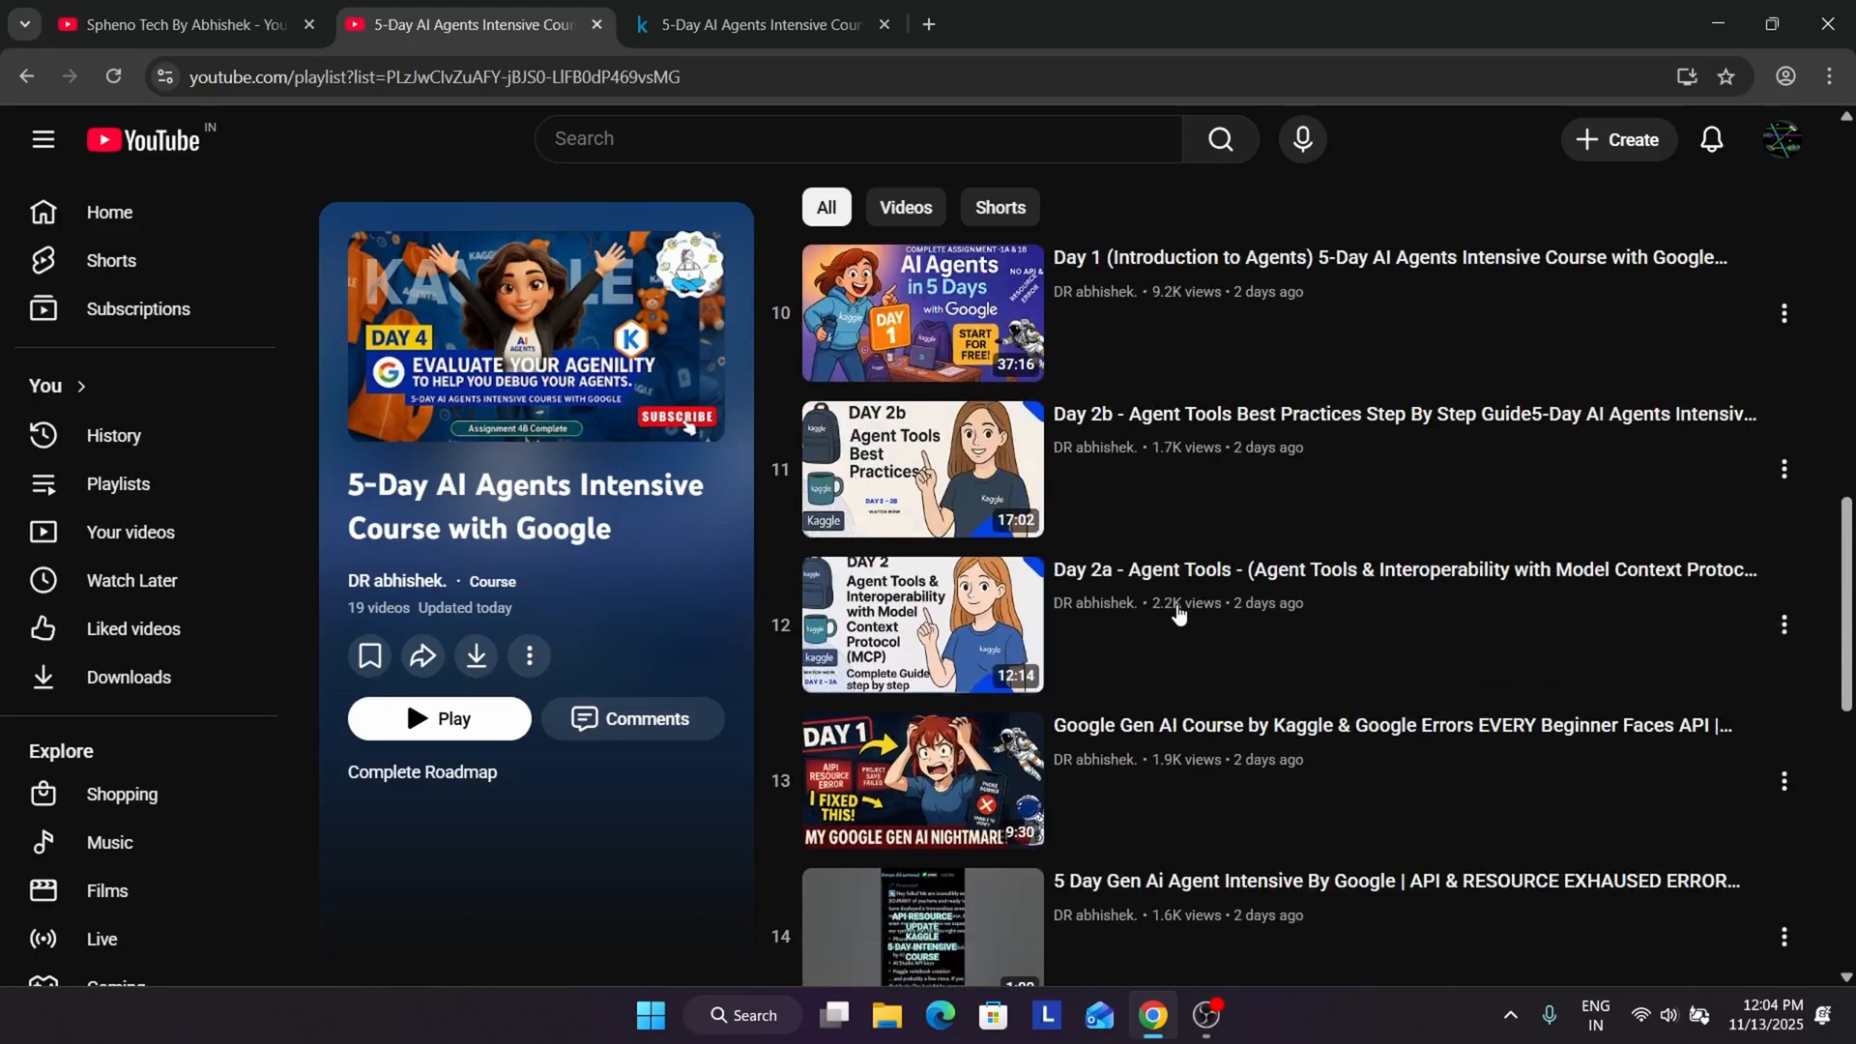
pyautogui.scroll(2, 1178, 621)
pyautogui.scroll(-2, 1147, 696)
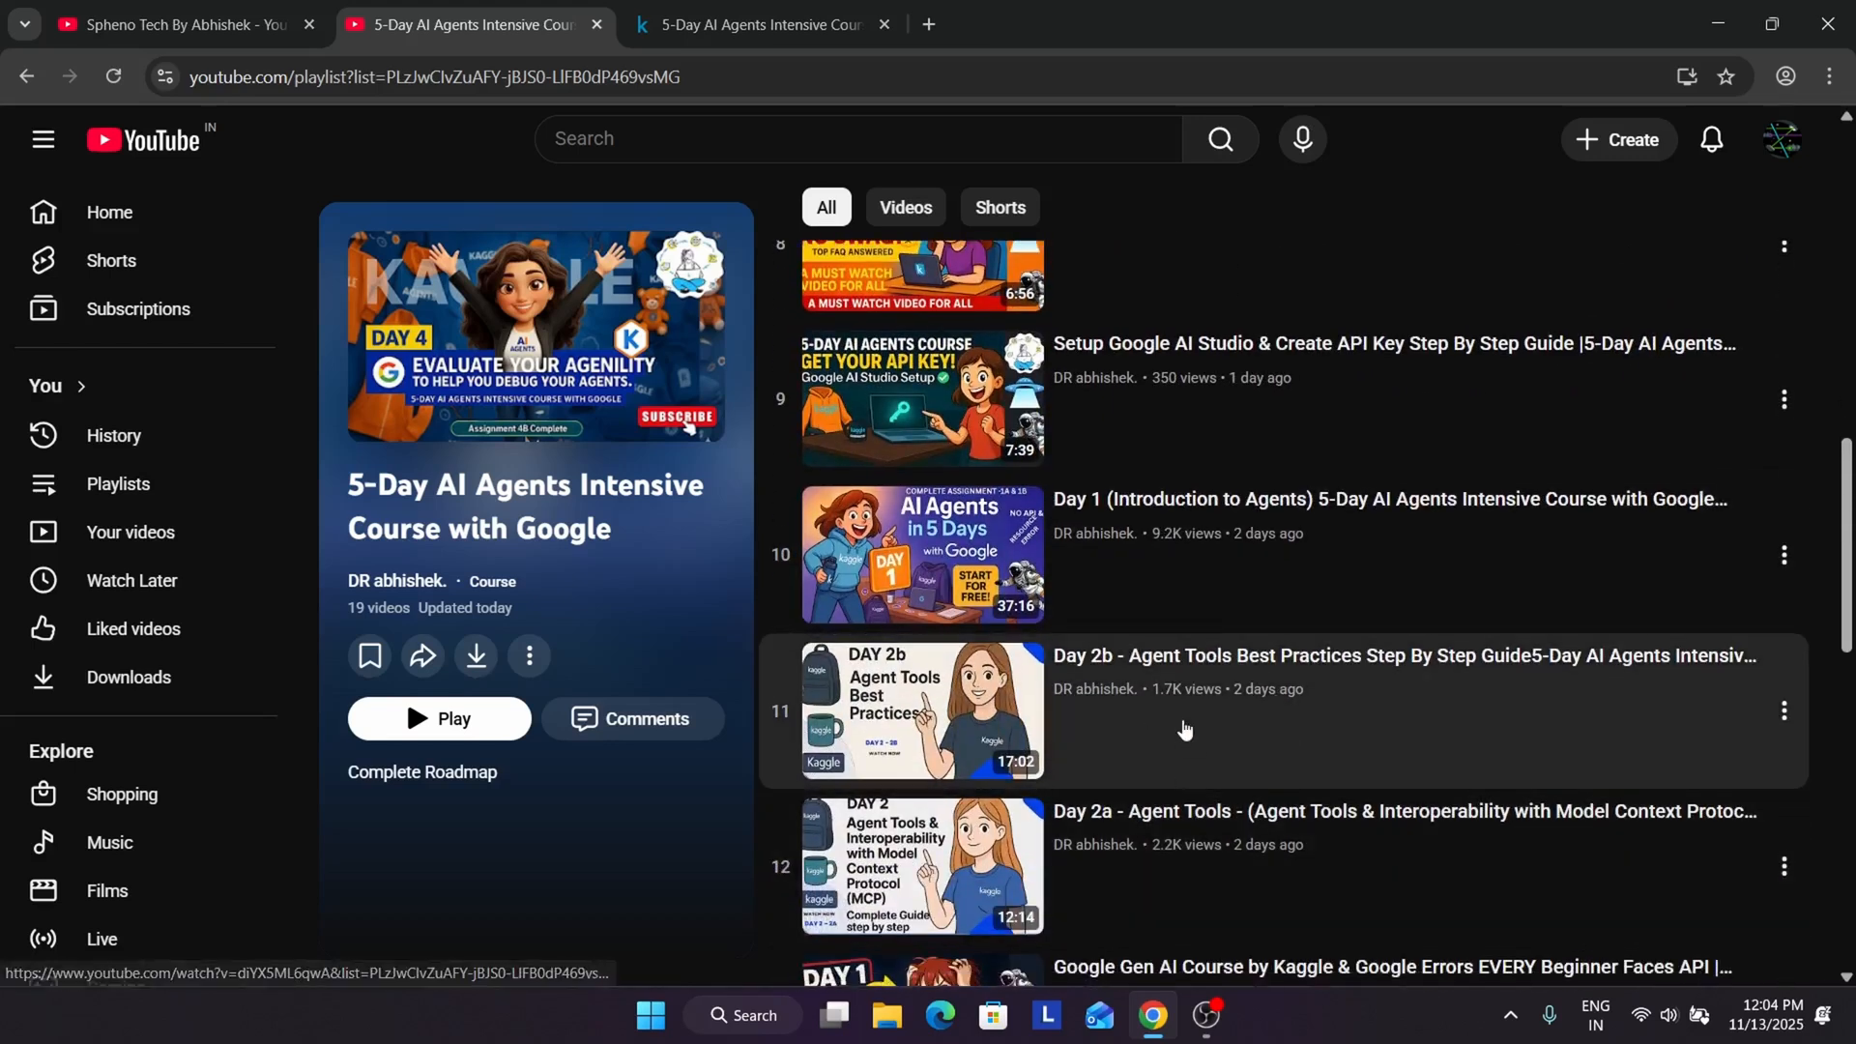
pyautogui.scroll(2, 1182, 720)
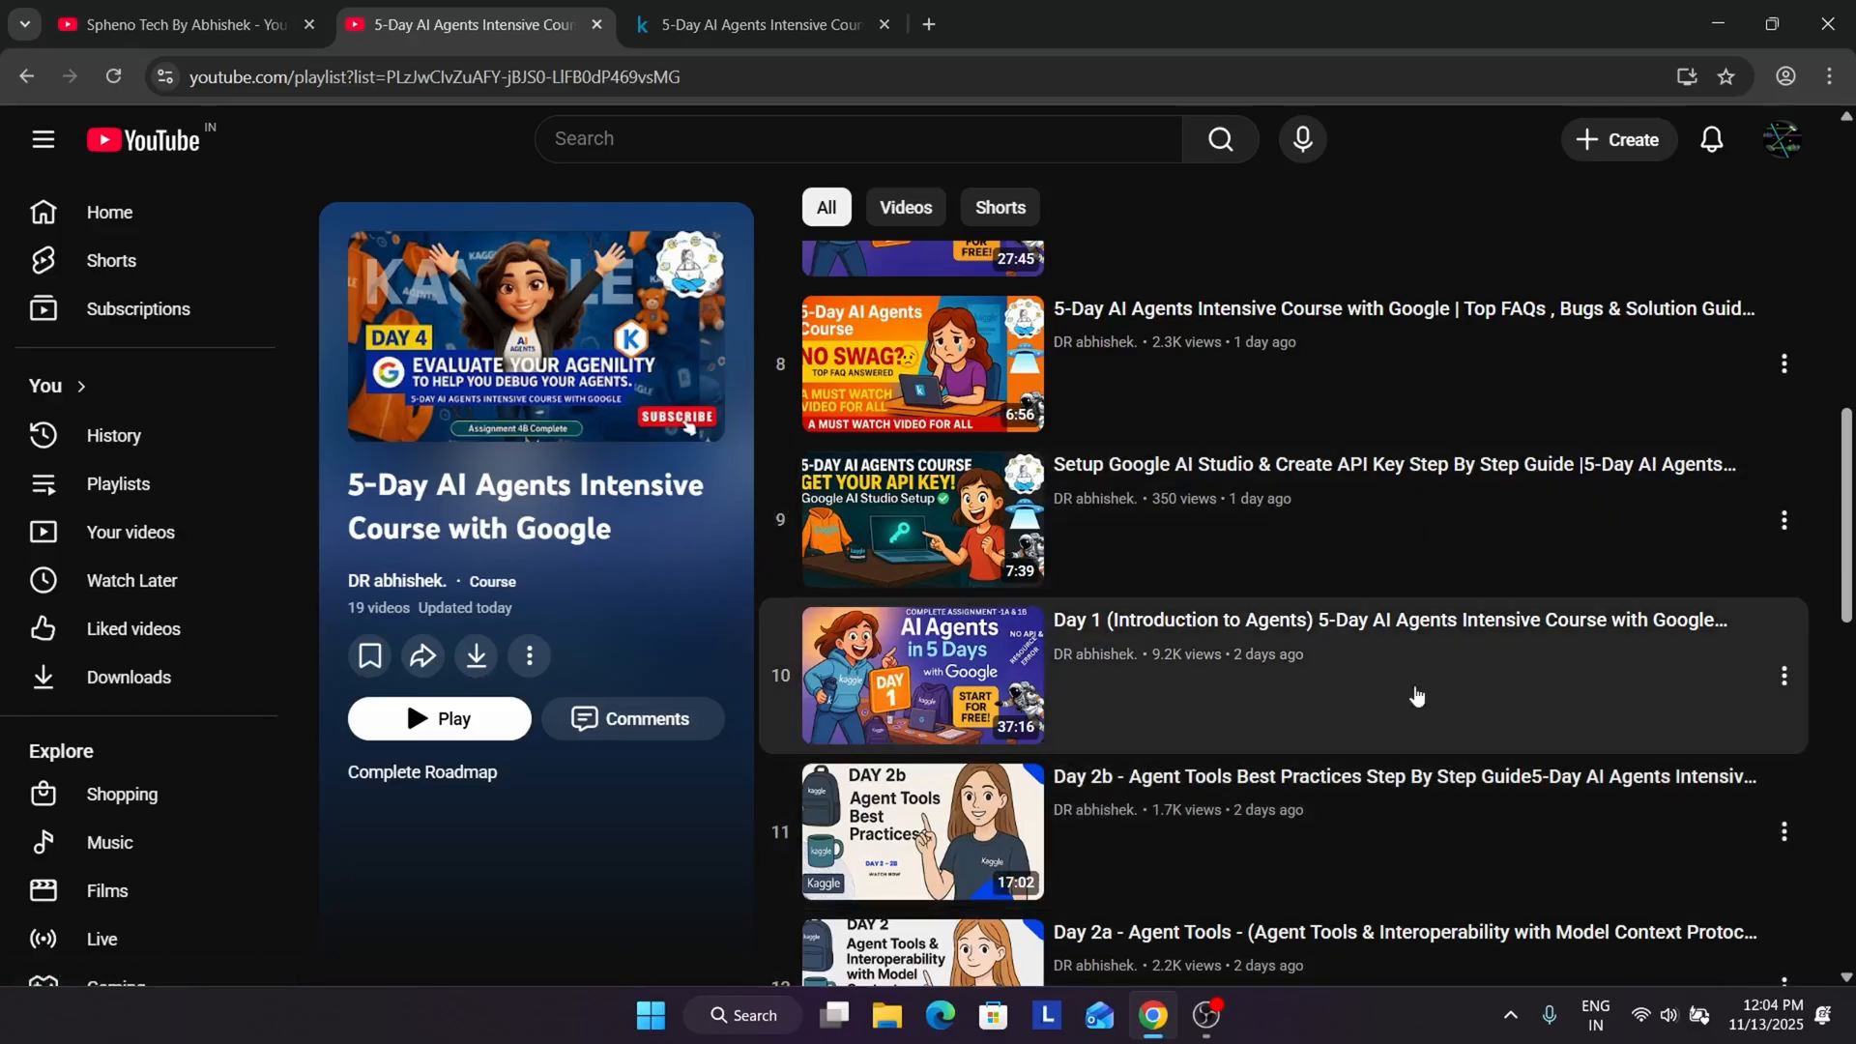
pyautogui.scroll(3, 1259, 638)
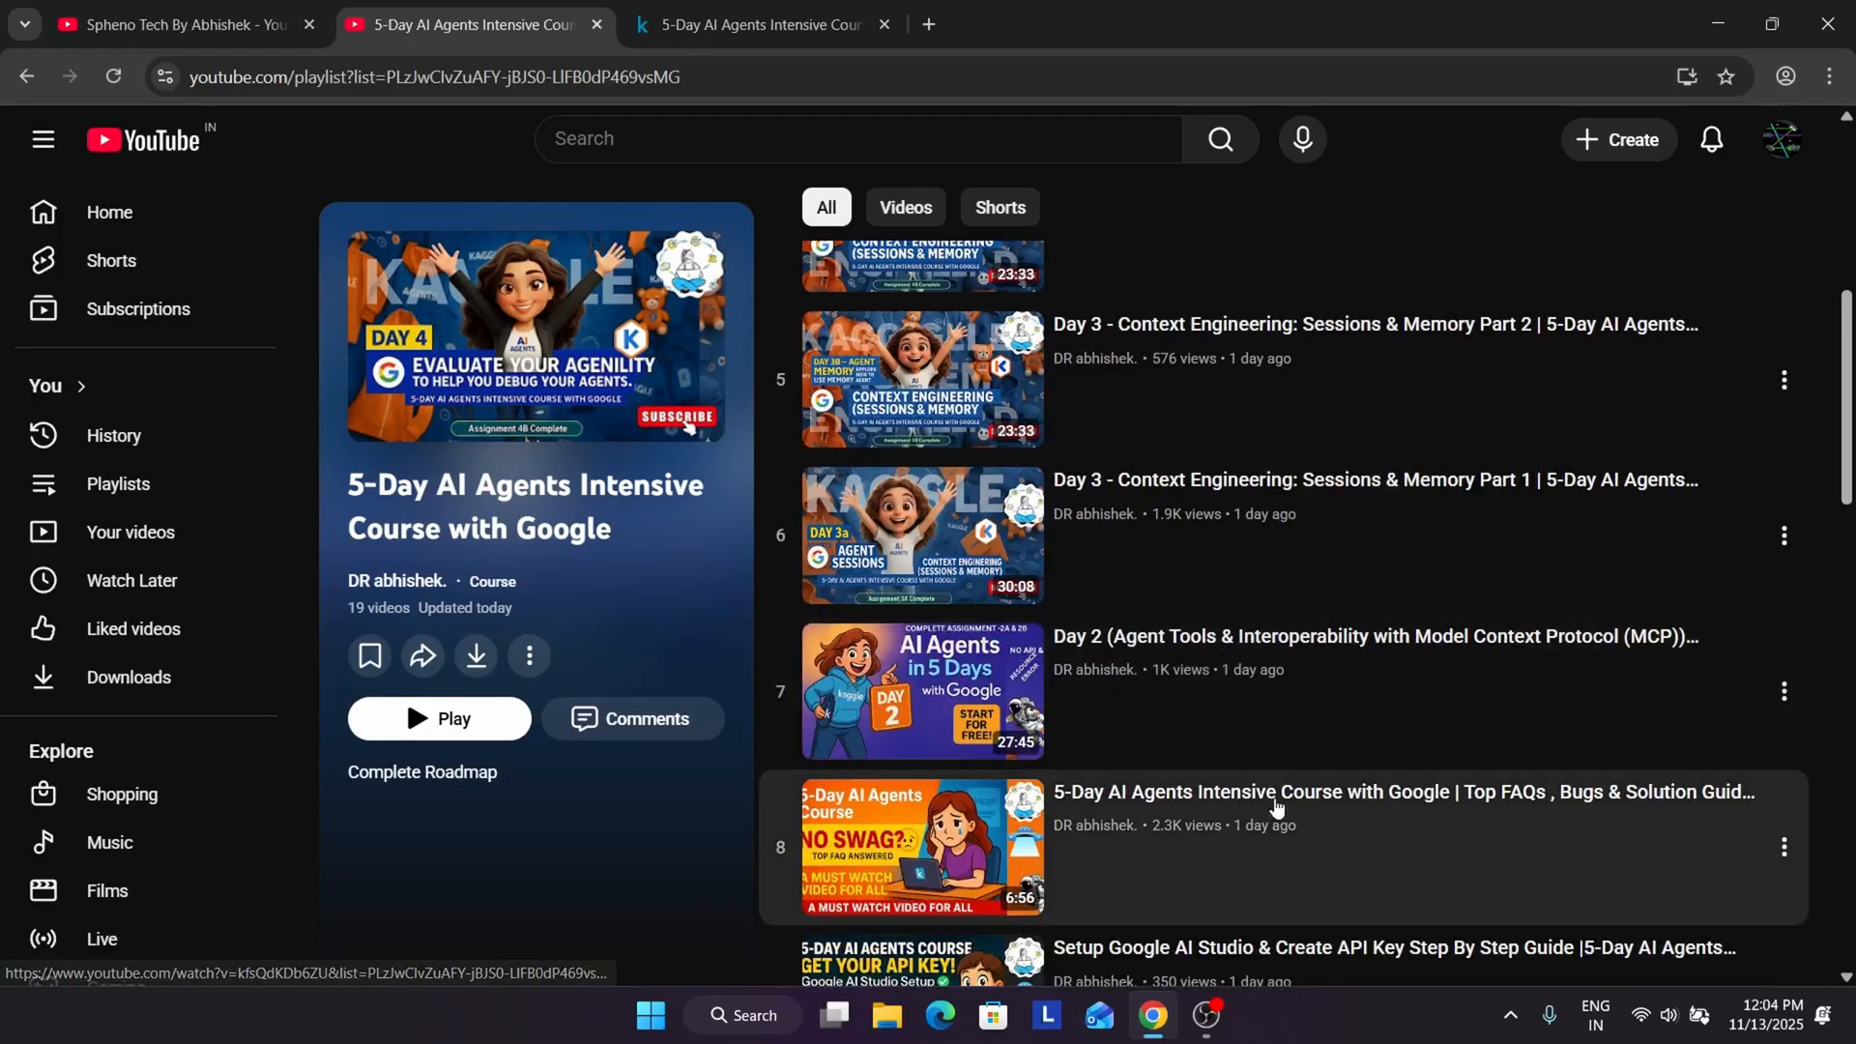
pyautogui.scroll(2, 1306, 783)
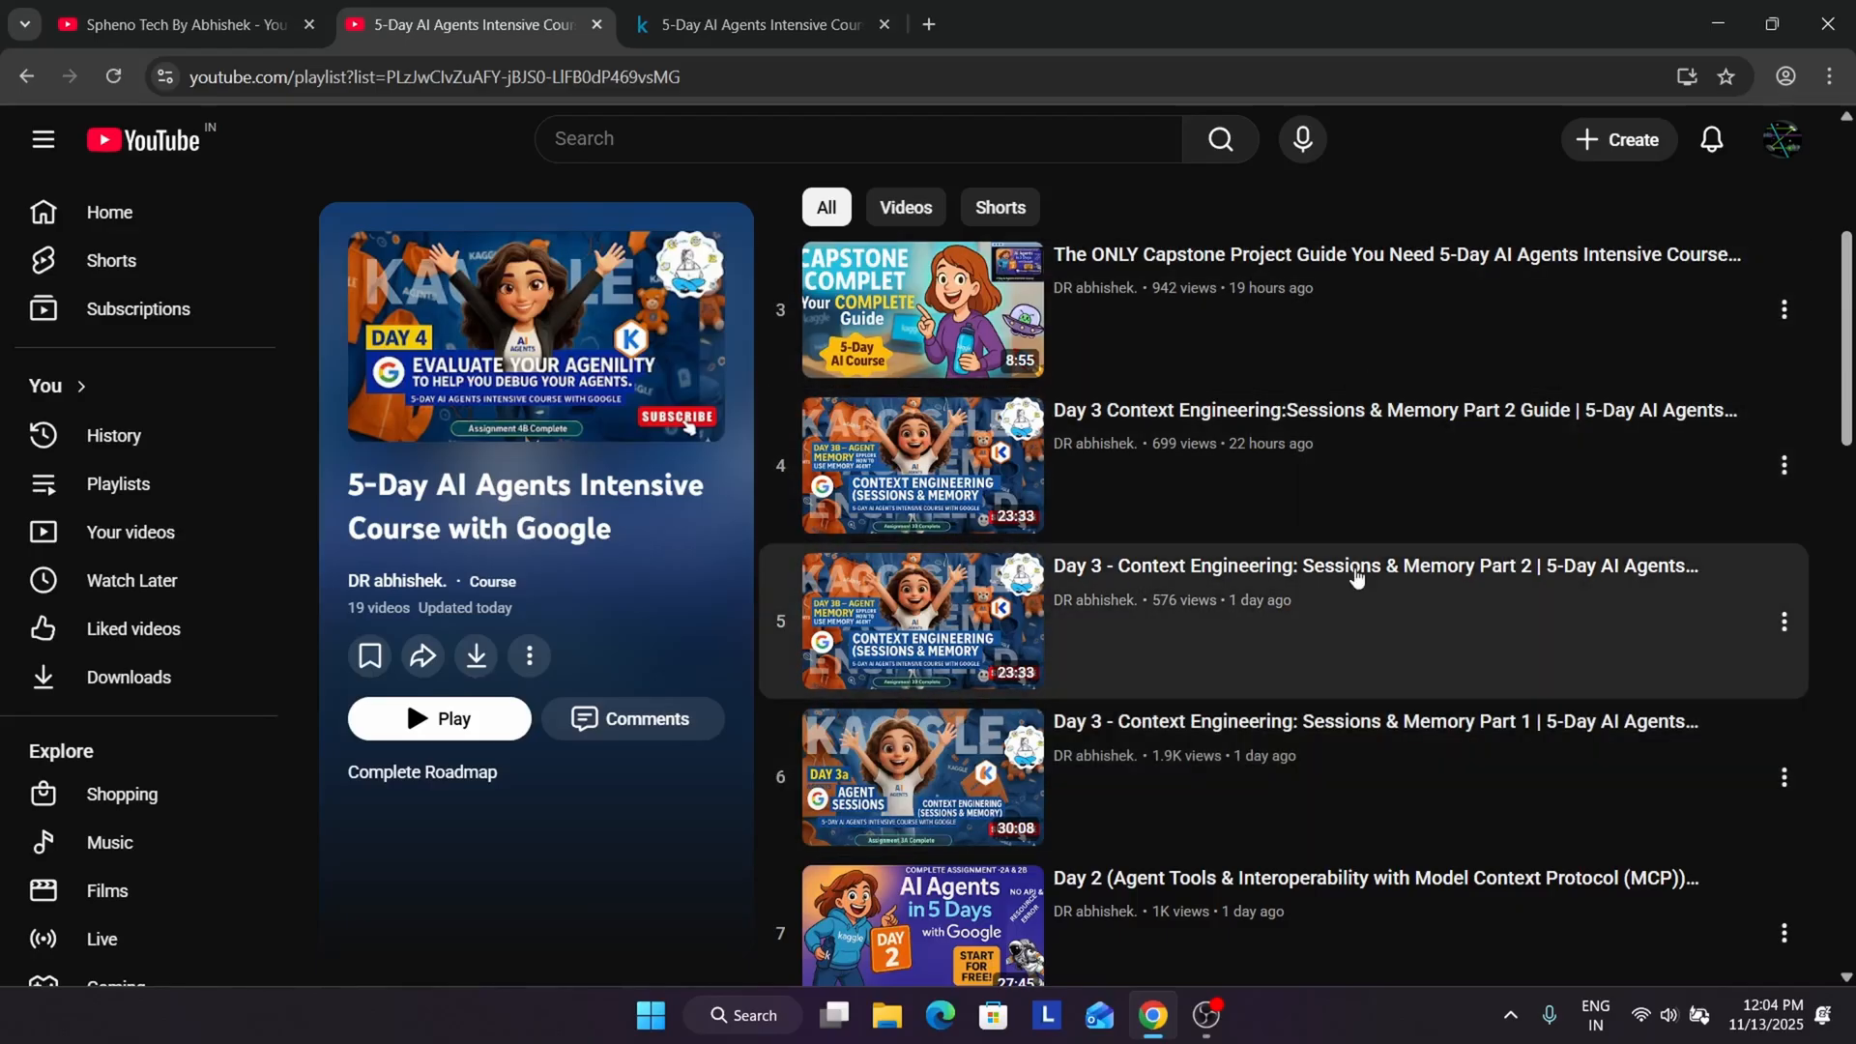
pyautogui.scroll(3, 1349, 588)
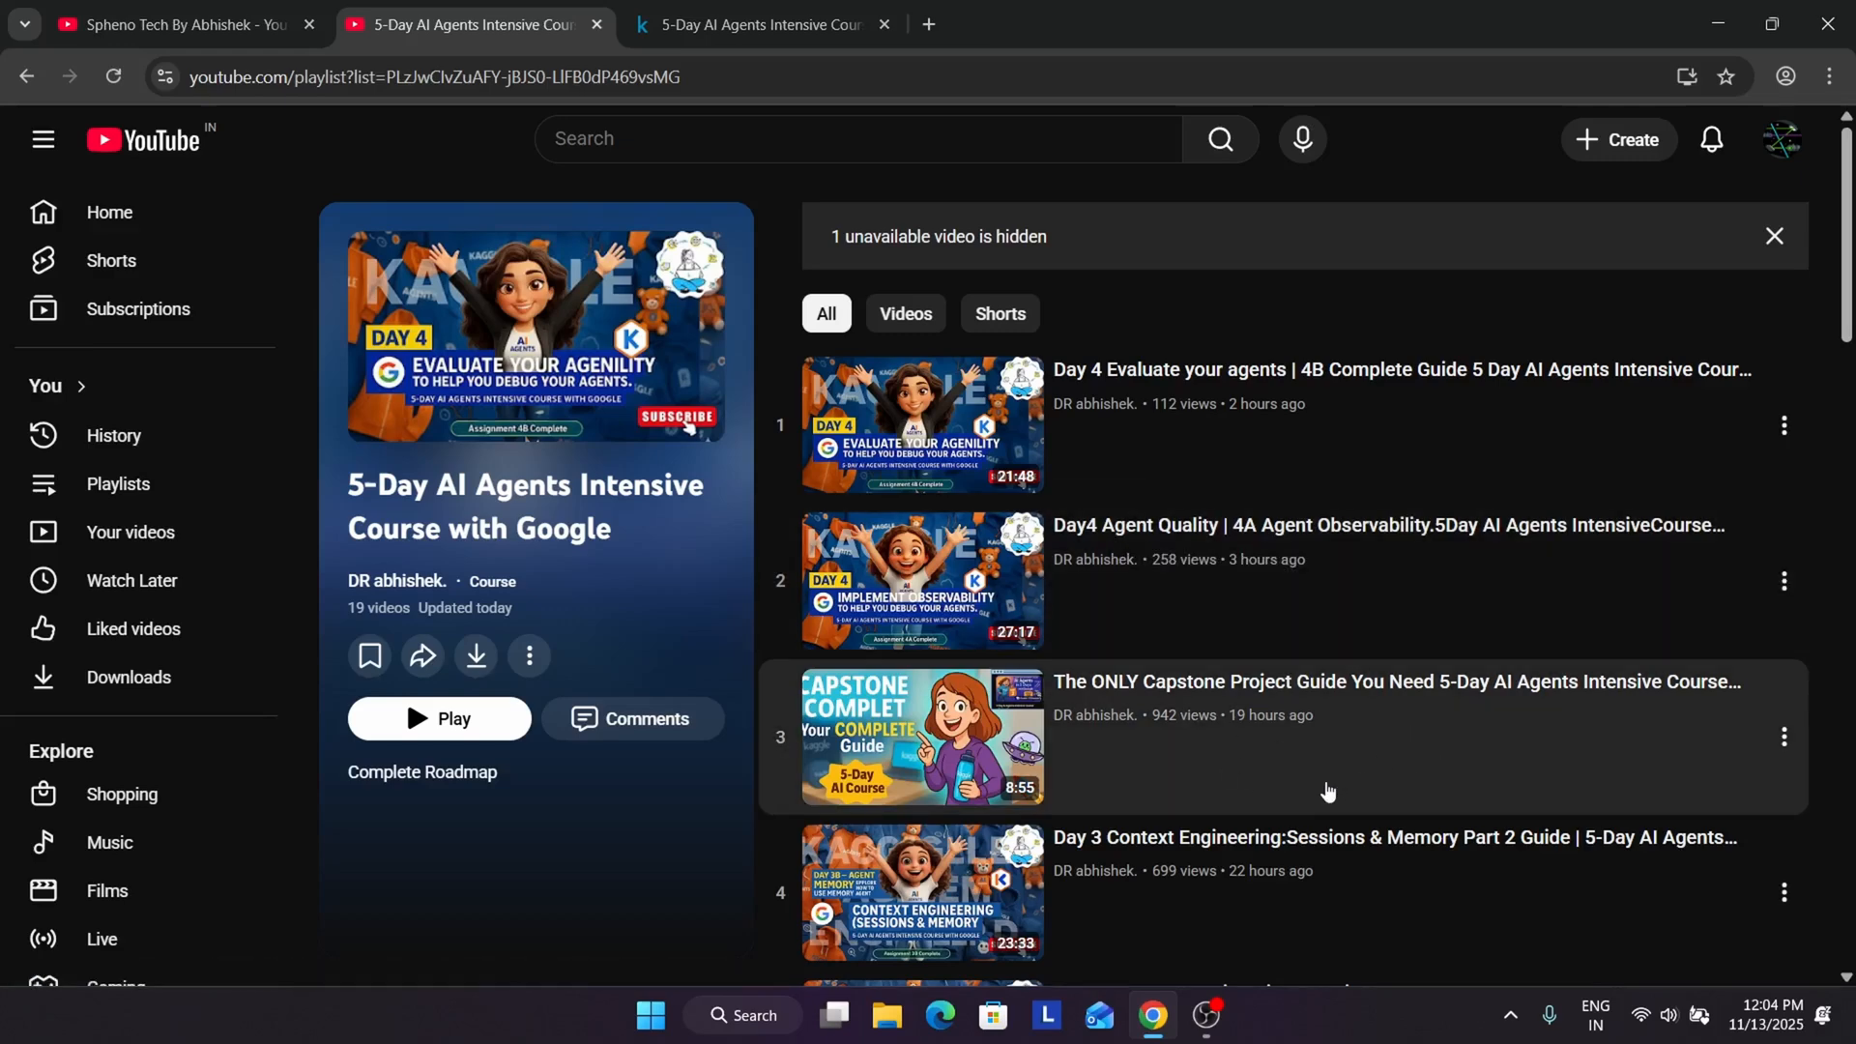
pyautogui.scroll(-5, 1328, 791)
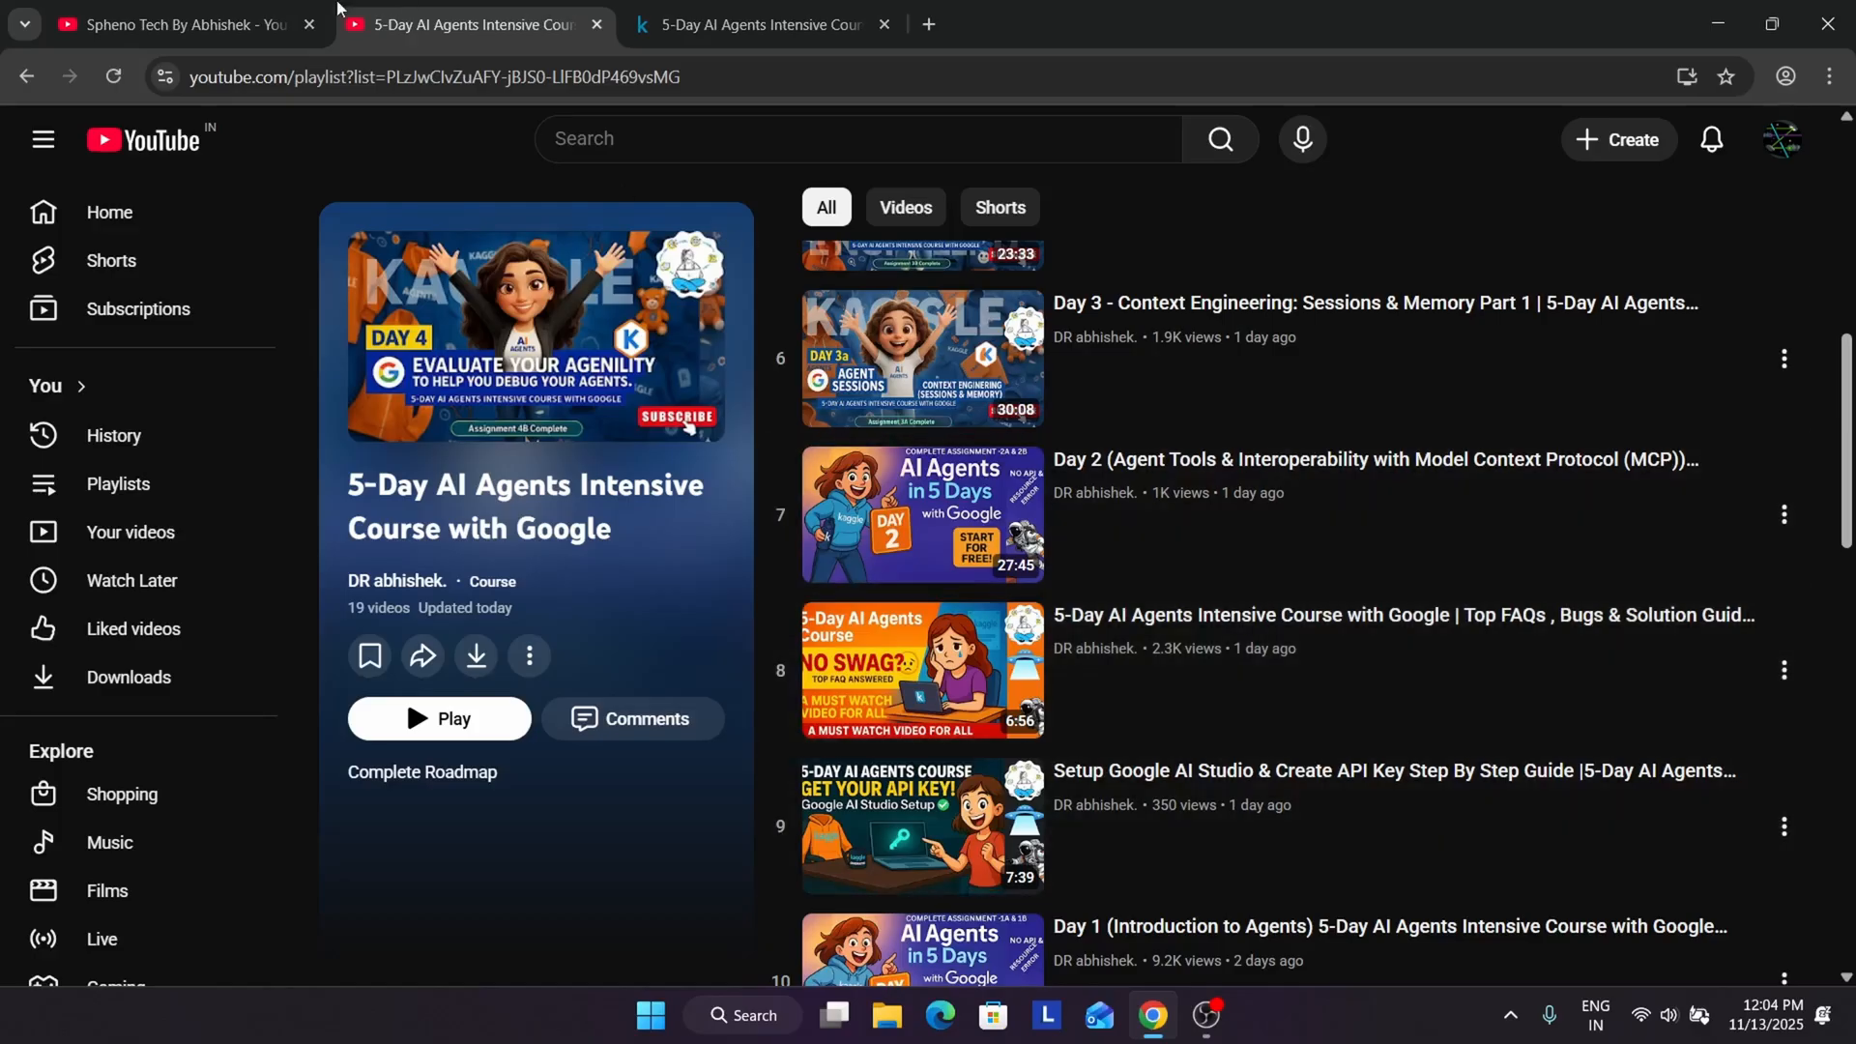
pyautogui.click(23, 77)
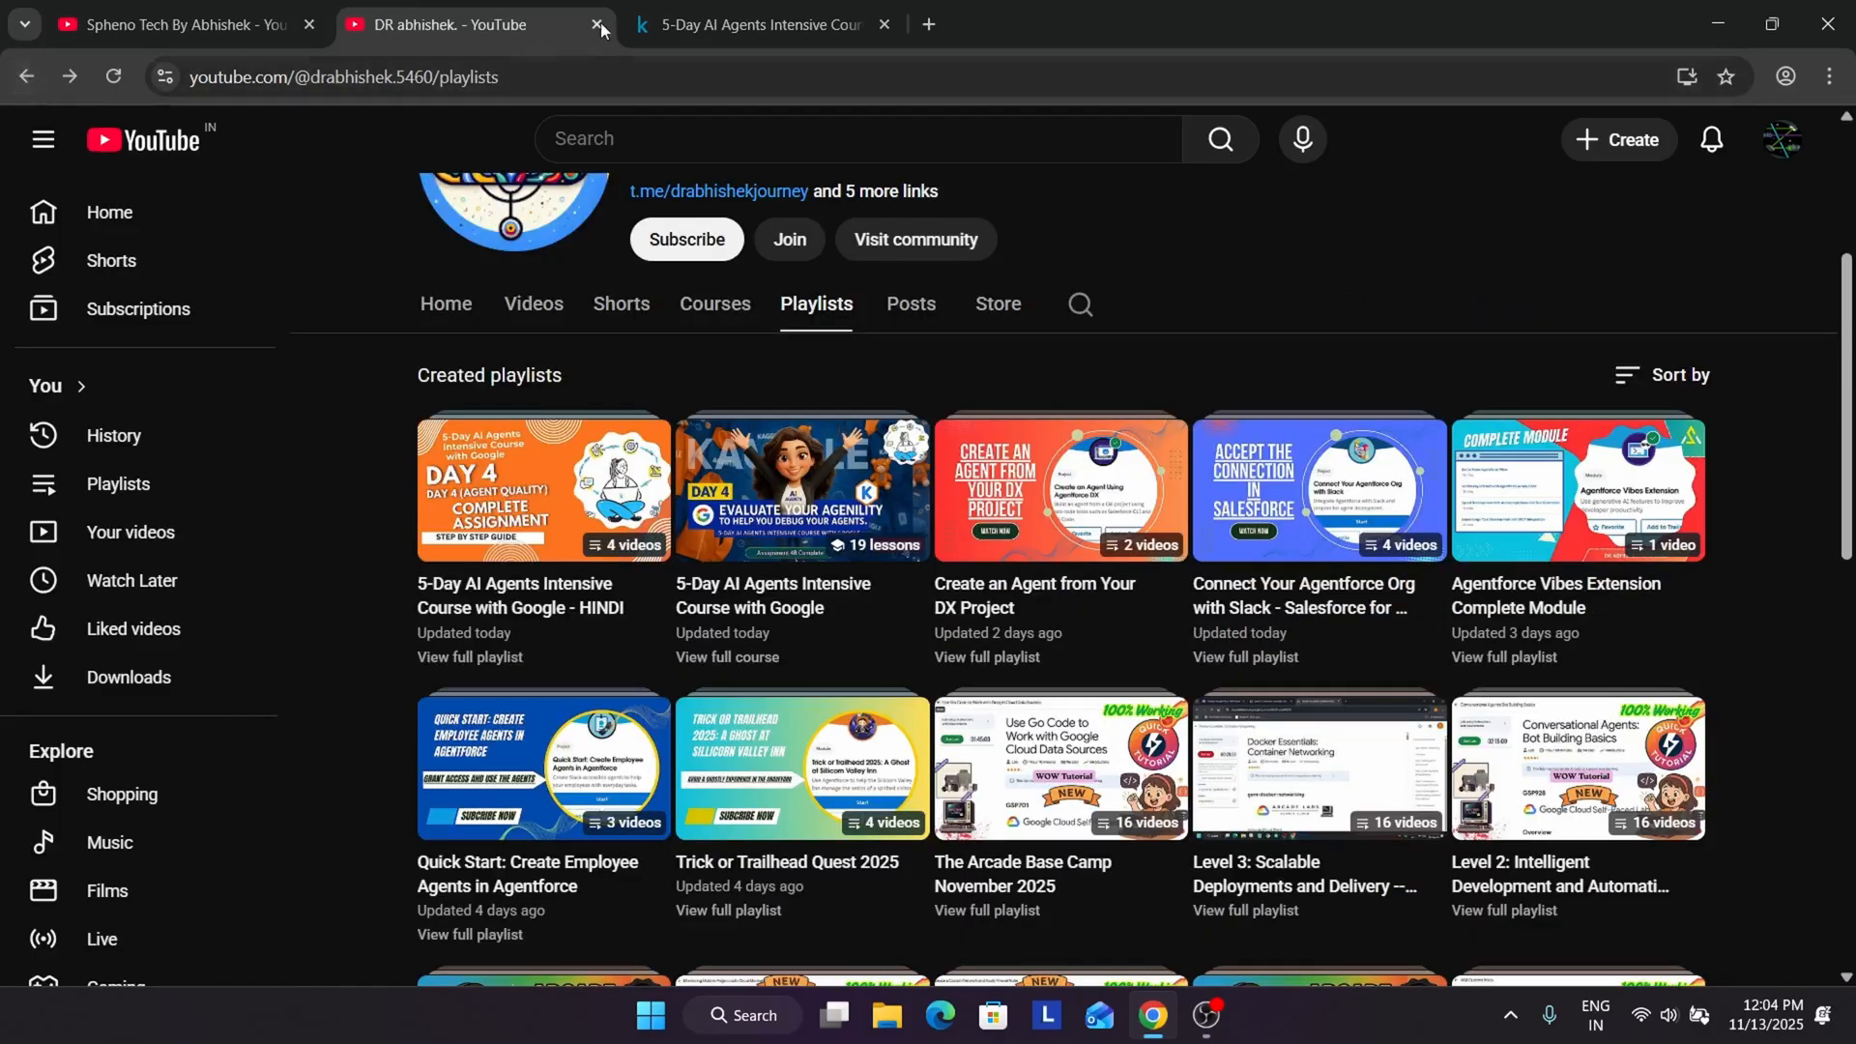
# - Scroll the course guide's Day 2–4 assignments and reminders, then bring up the Day 2a - Agent Tools notebook page
pyautogui.click(718, 24)
pyautogui.scroll(1, 817, 501)
pyautogui.scroll(2, 817, 501)
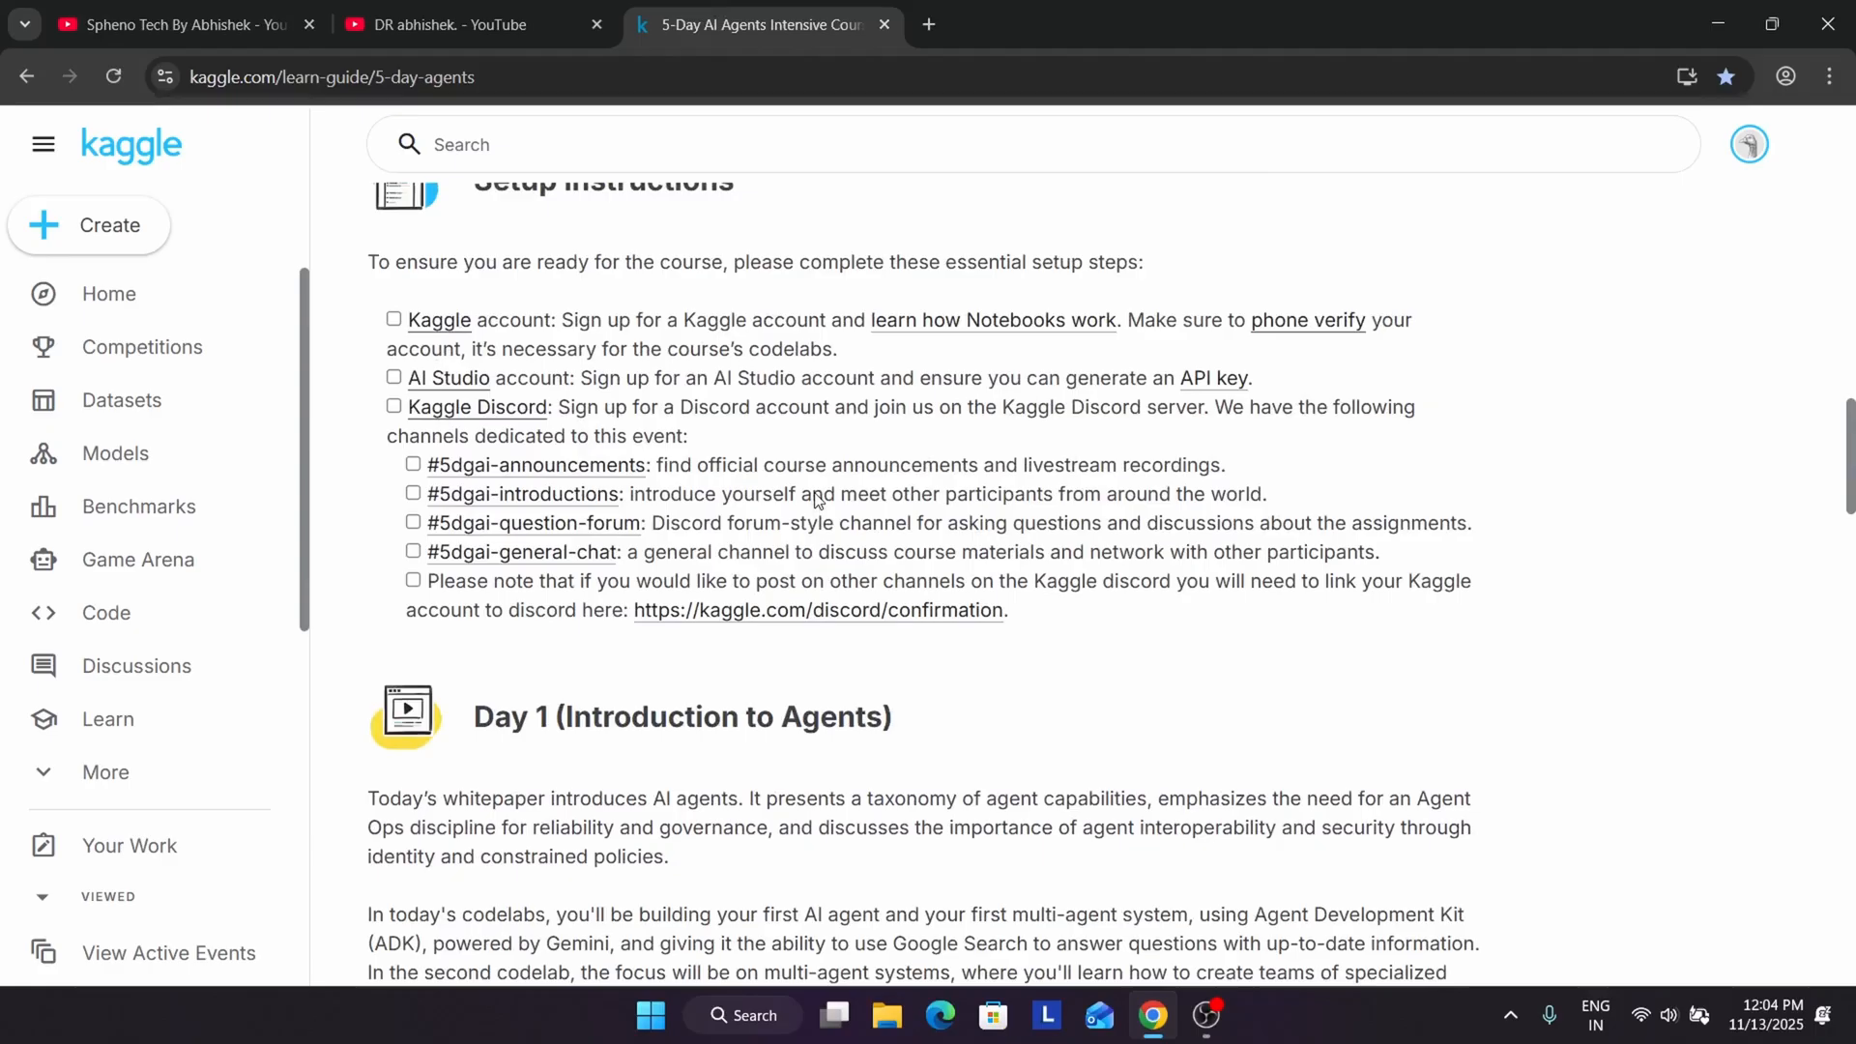
pyautogui.scroll(-6, 817, 501)
pyautogui.scroll(-5, 806, 464)
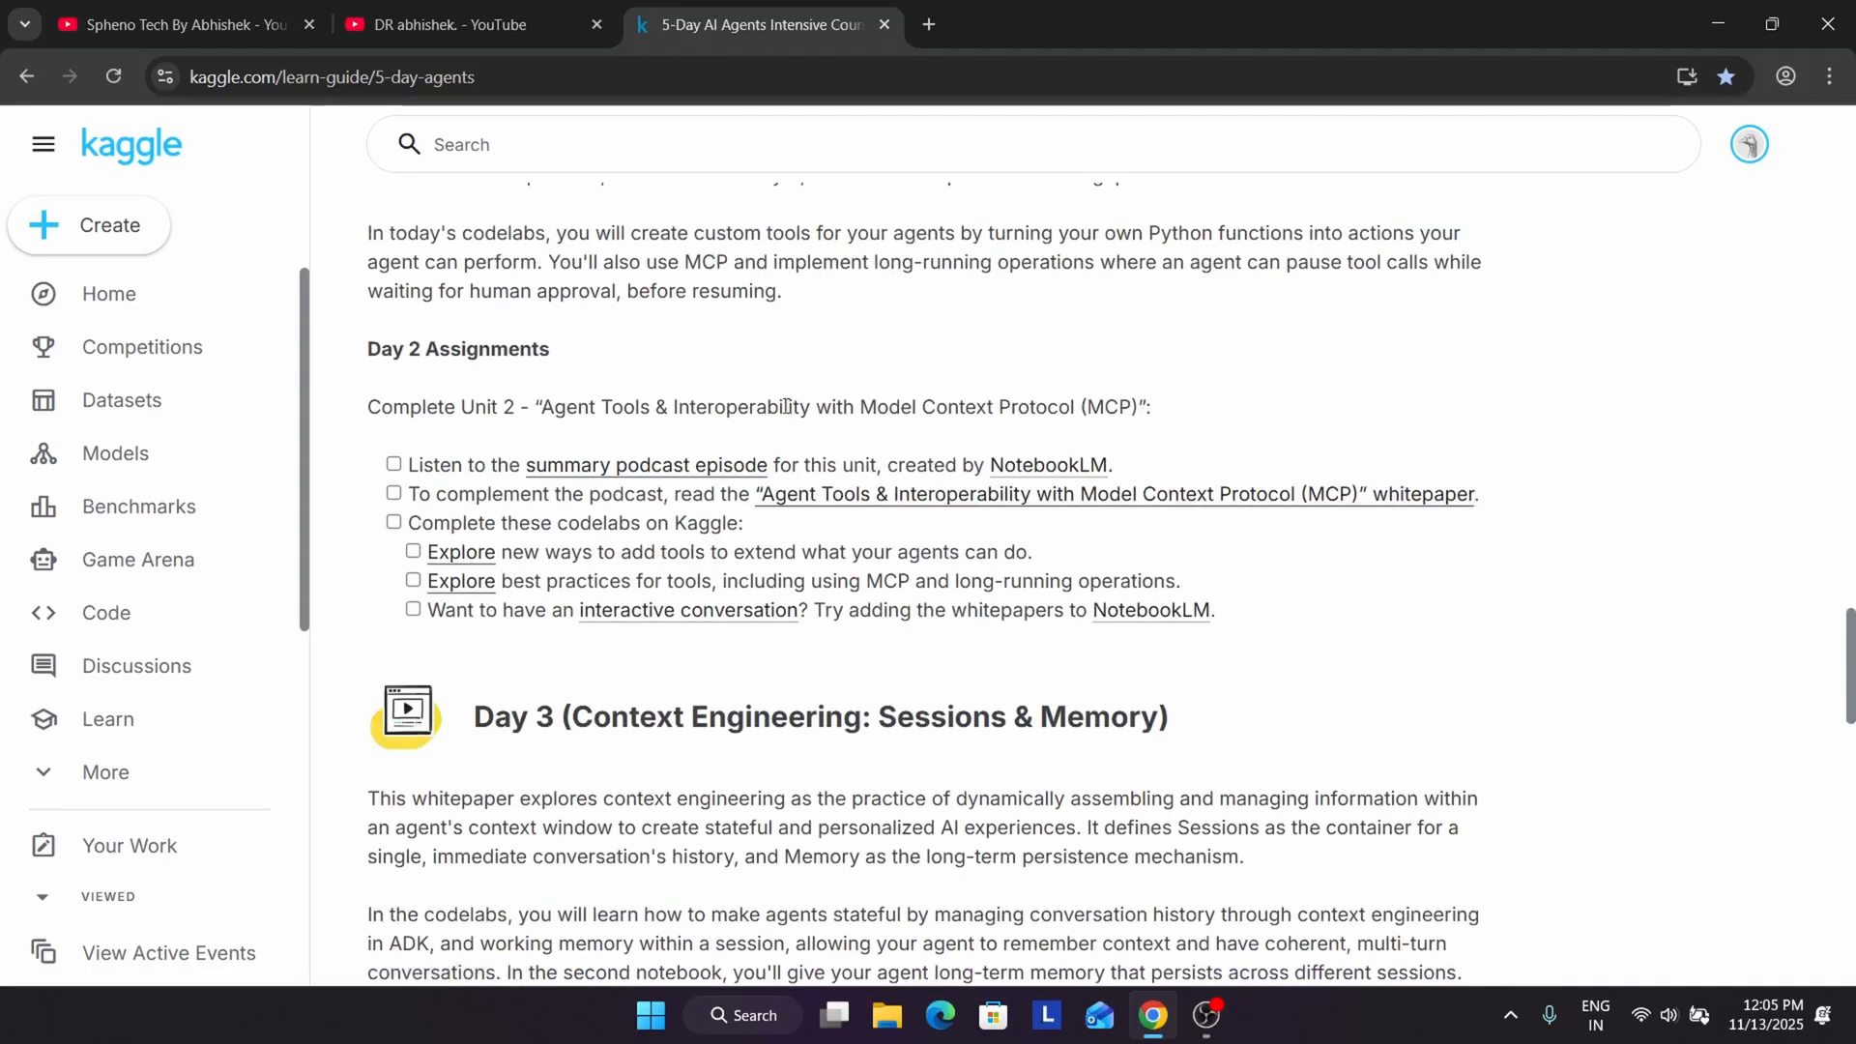
pyautogui.scroll(-3, 788, 406)
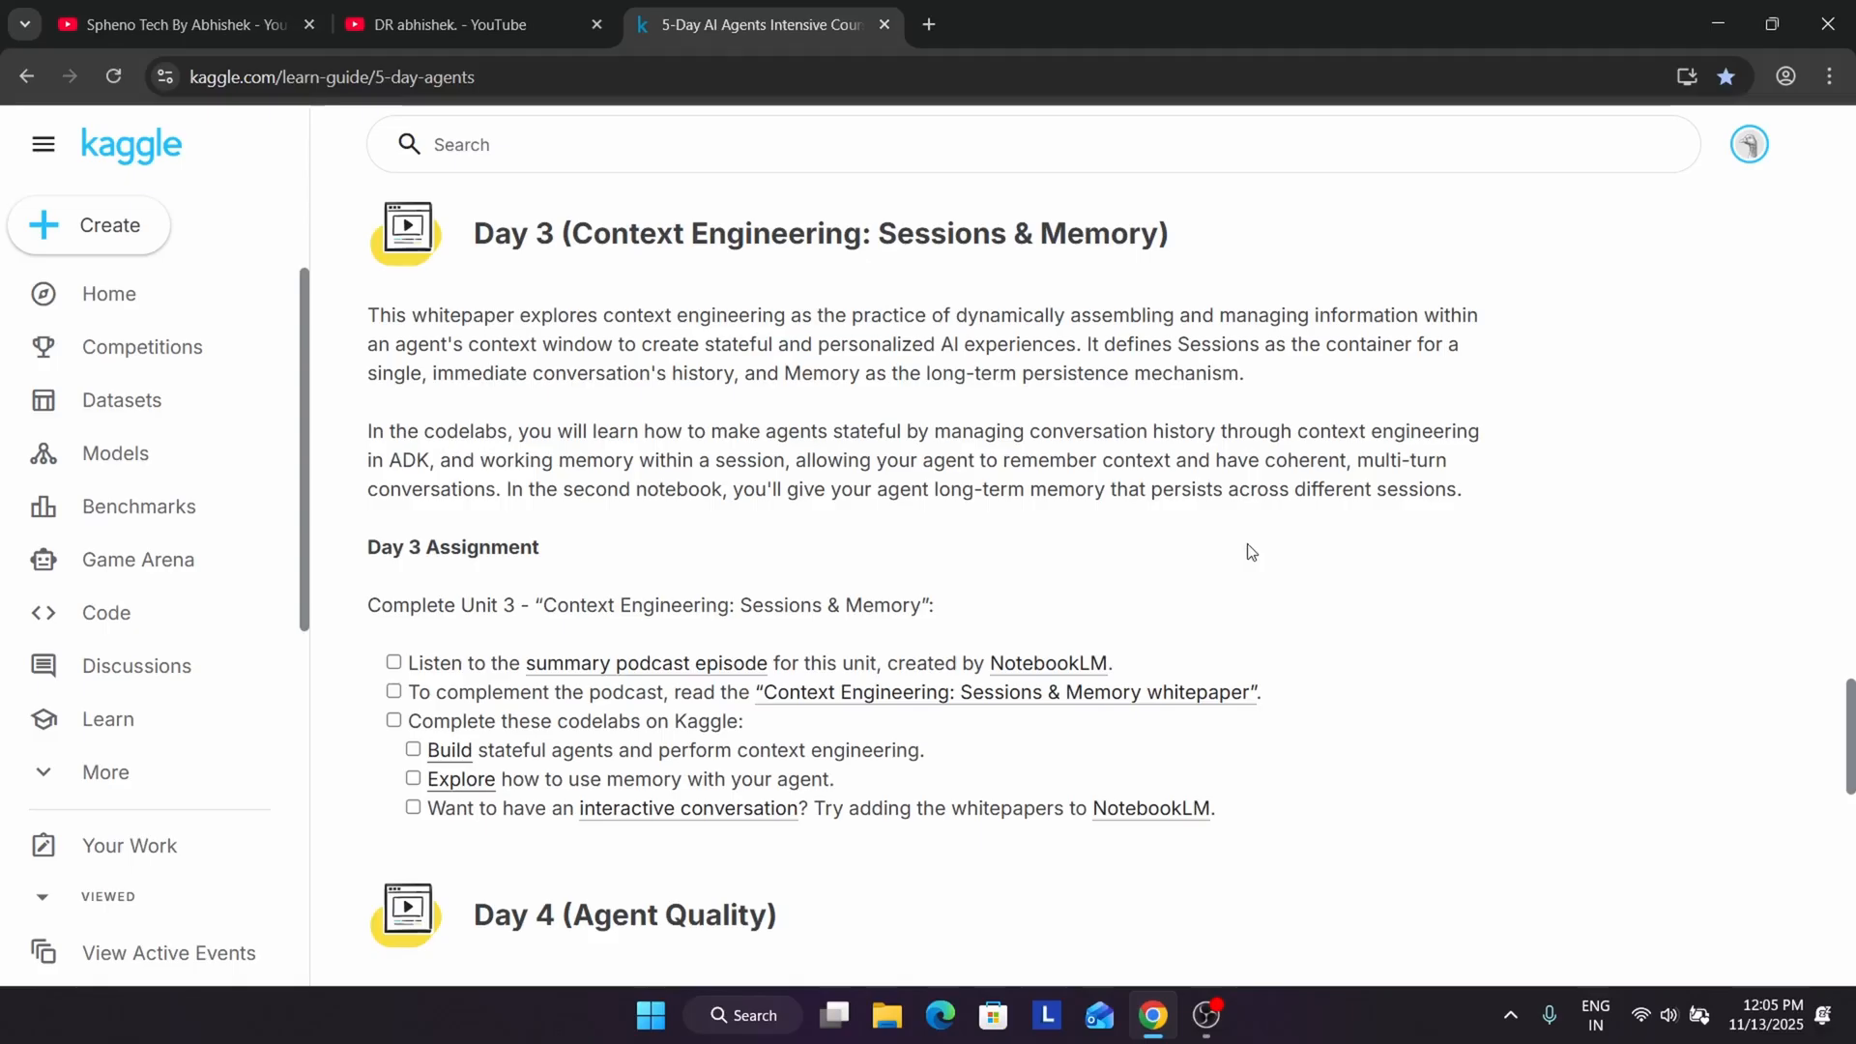
pyautogui.scroll(-3, 1247, 552)
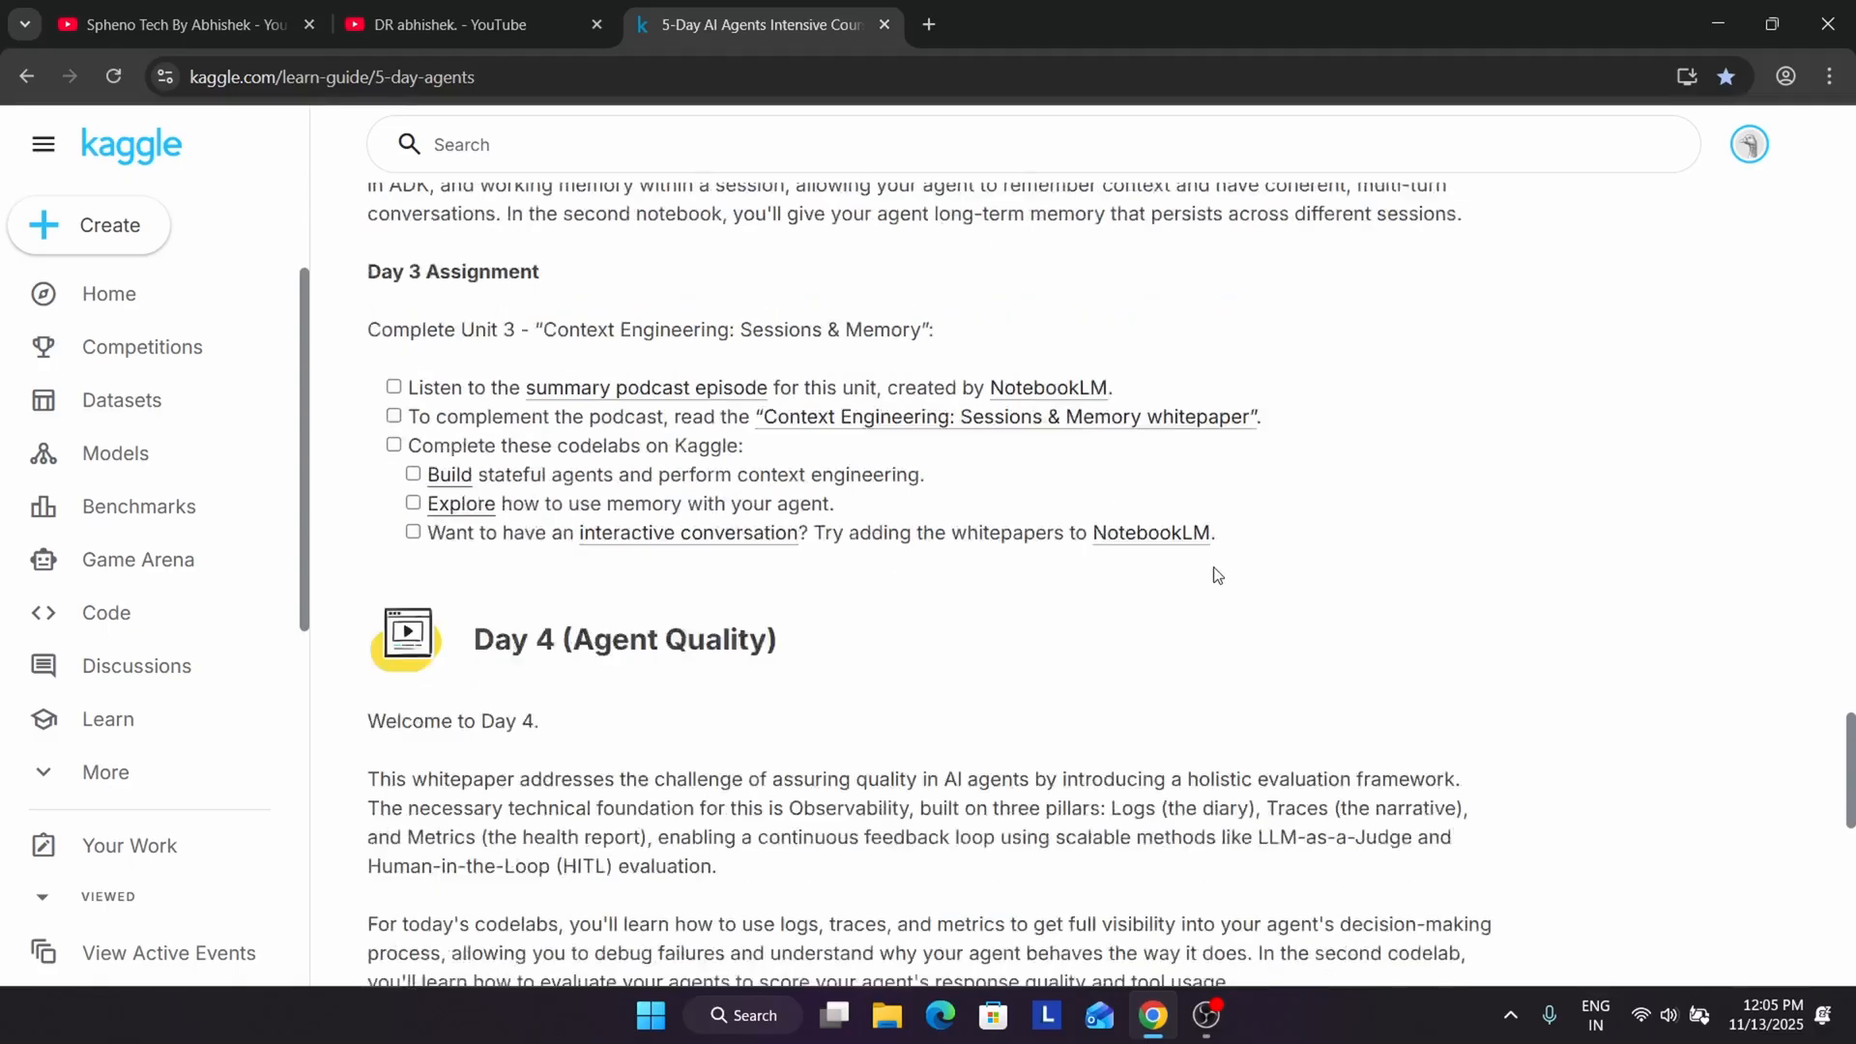
pyautogui.scroll(-5, 1213, 572)
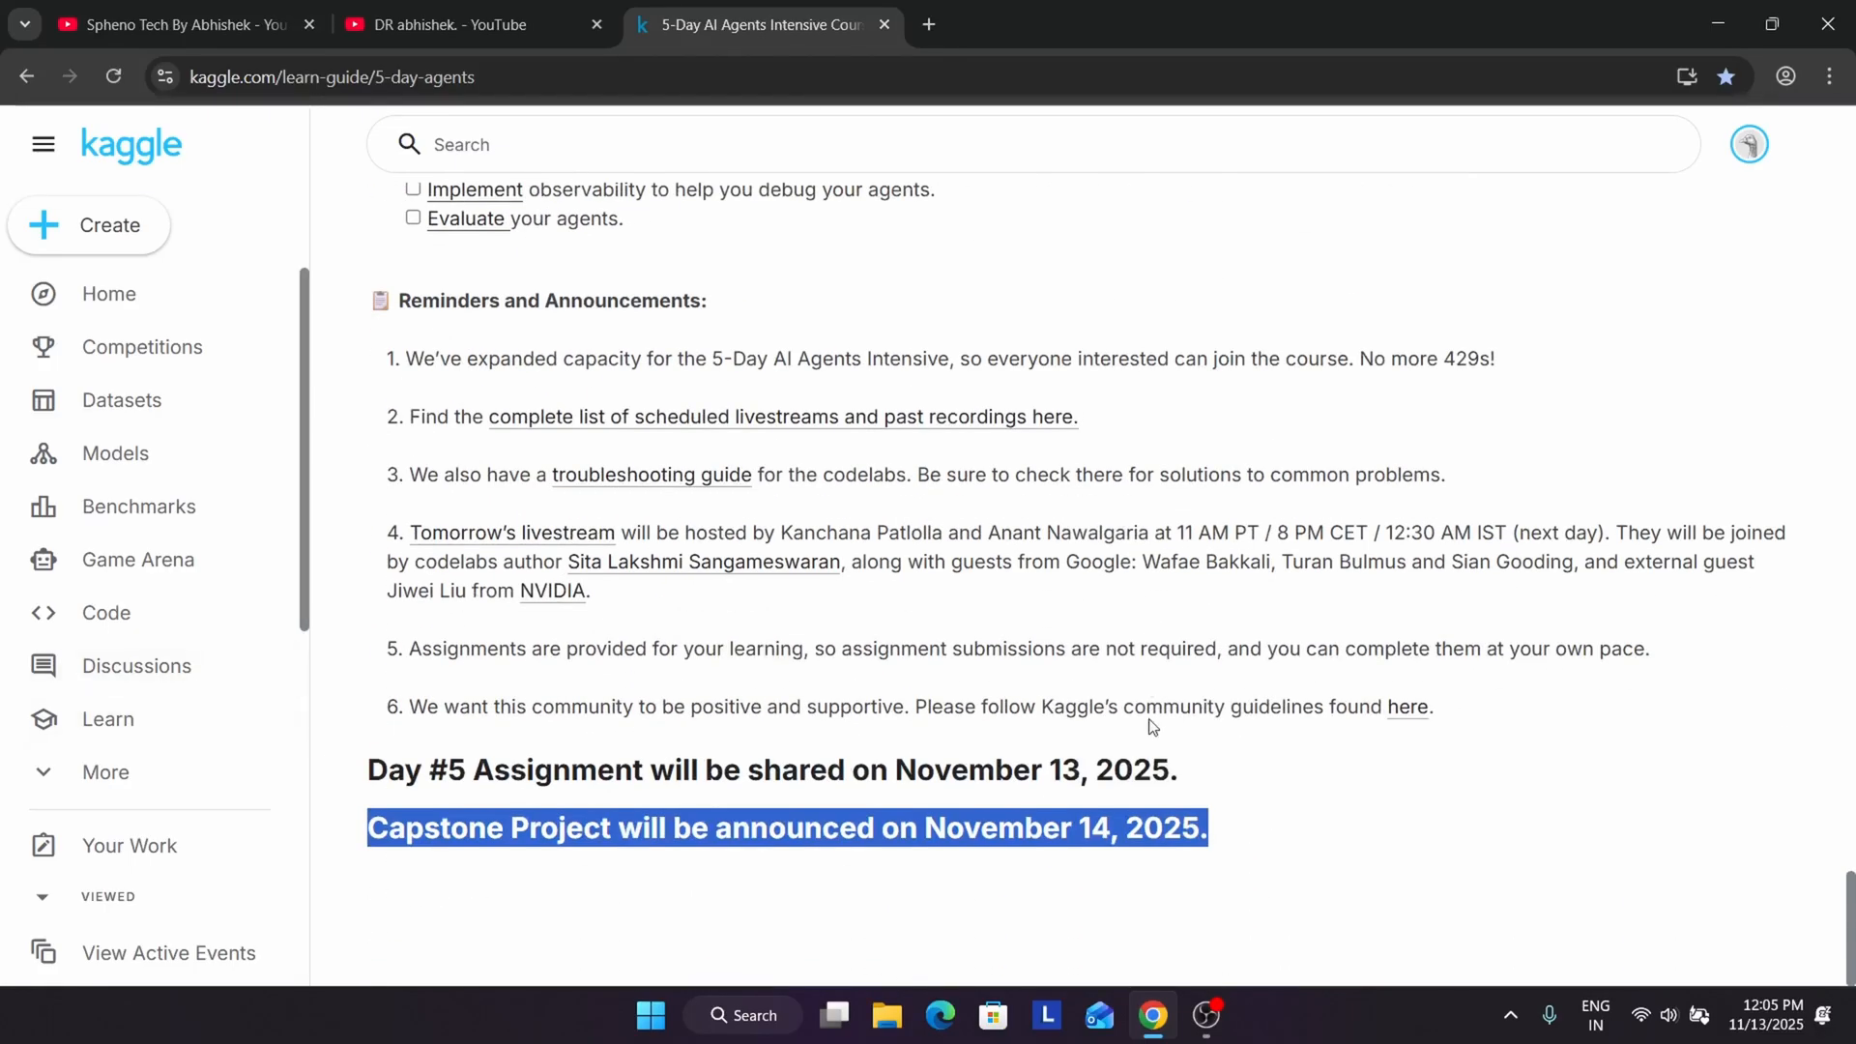
pyautogui.scroll(3, 1136, 664)
pyautogui.scroll(5, 1140, 633)
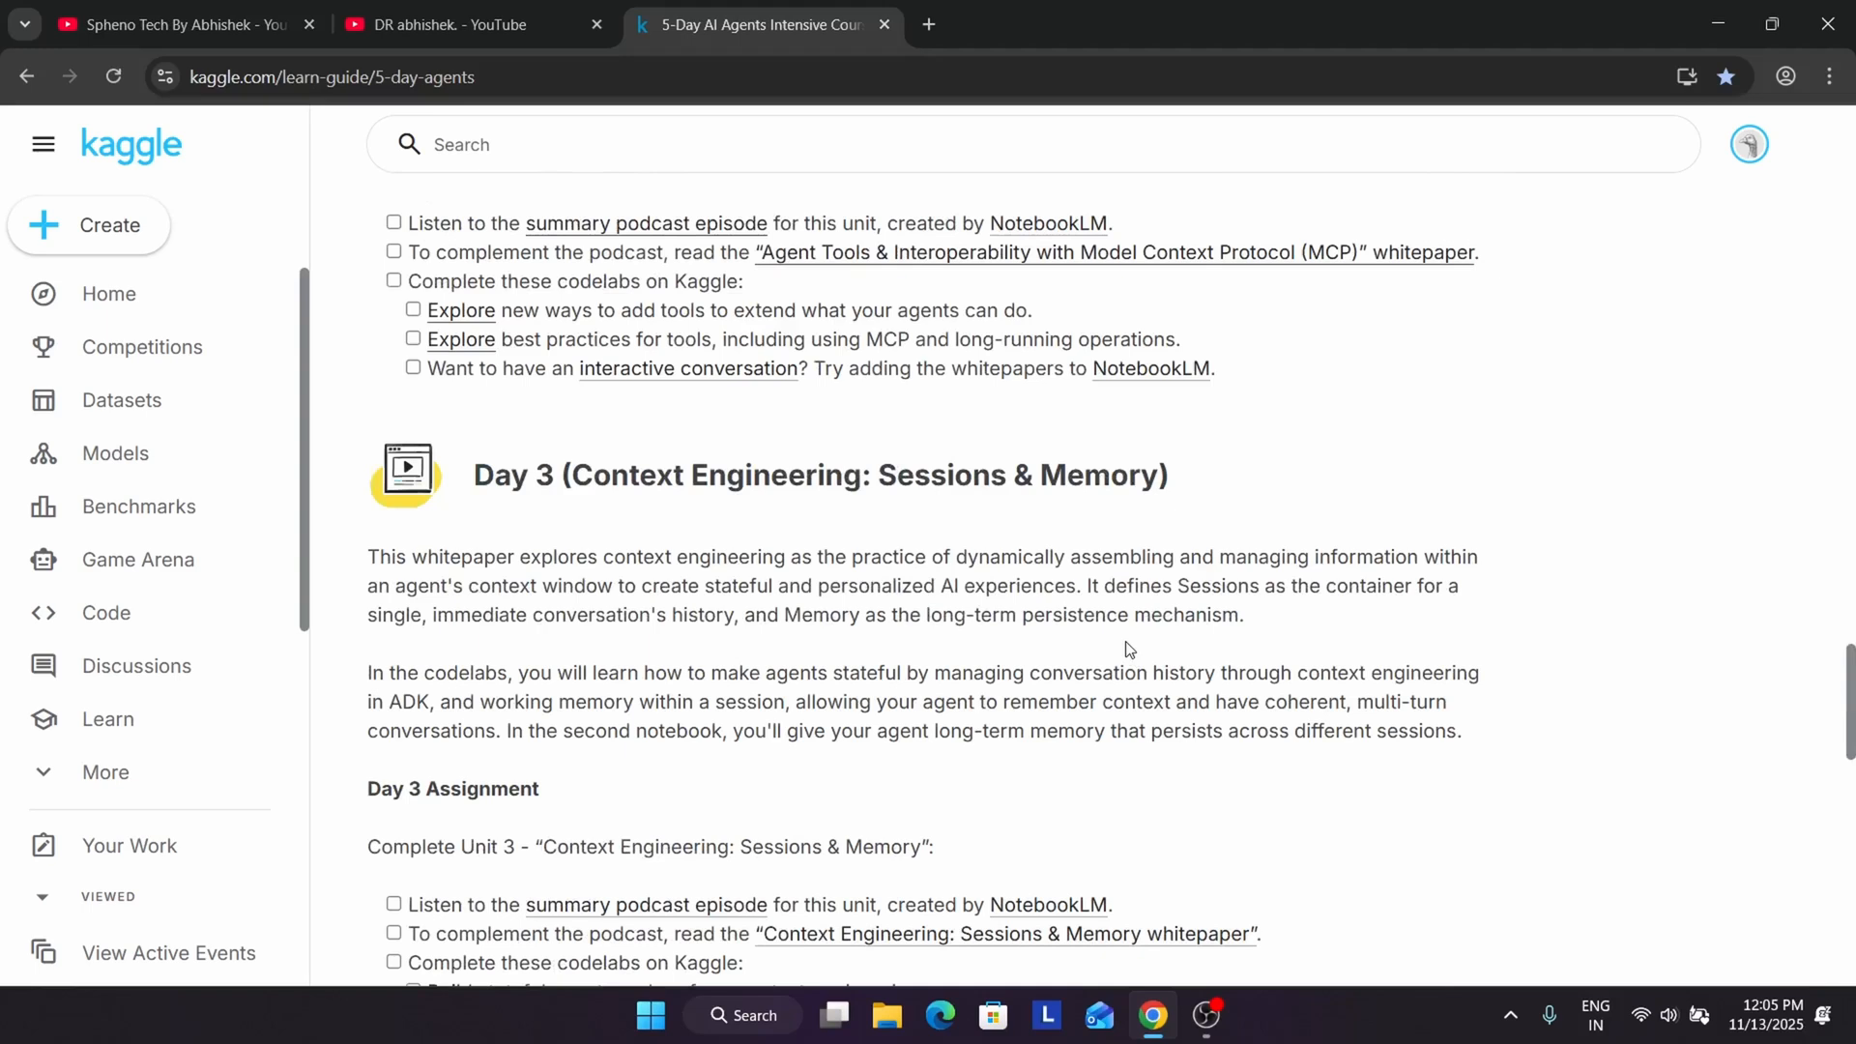
pyautogui.rightClick(461, 308)
pyautogui.click(1212, 1018)
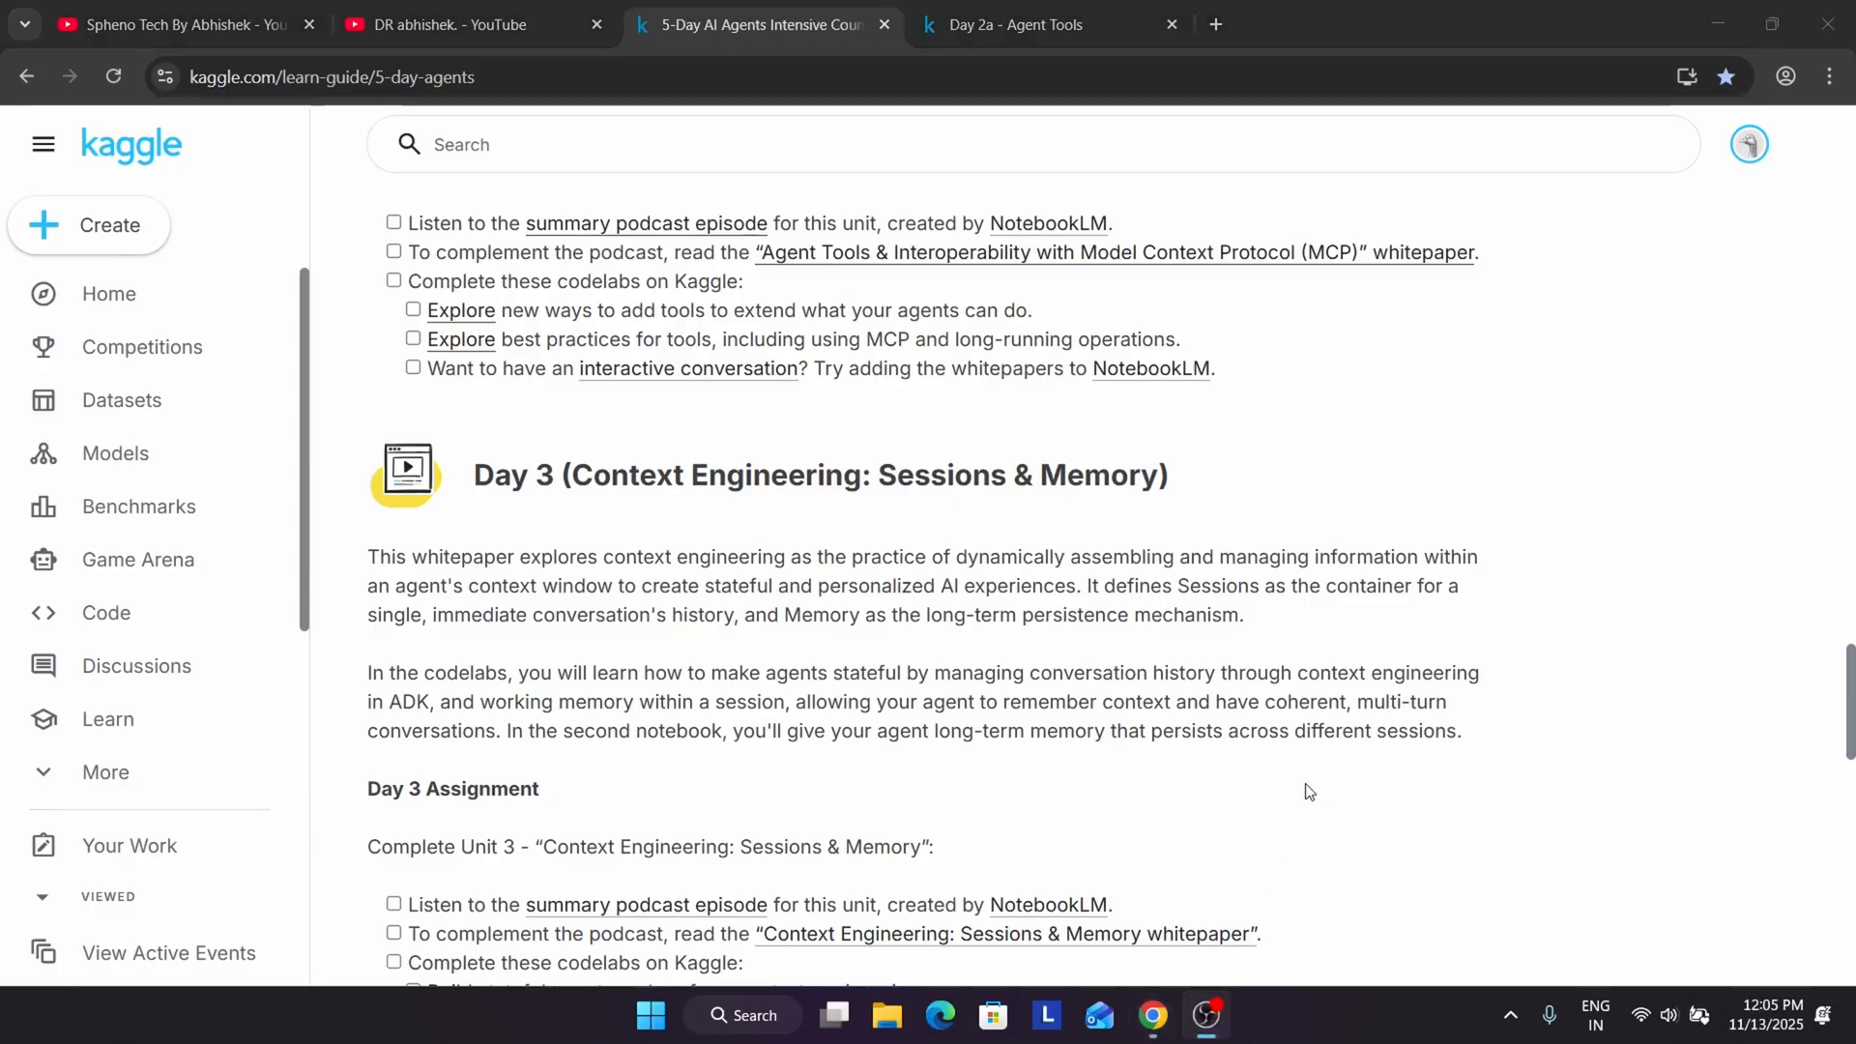
pyautogui.click(1620, 590)
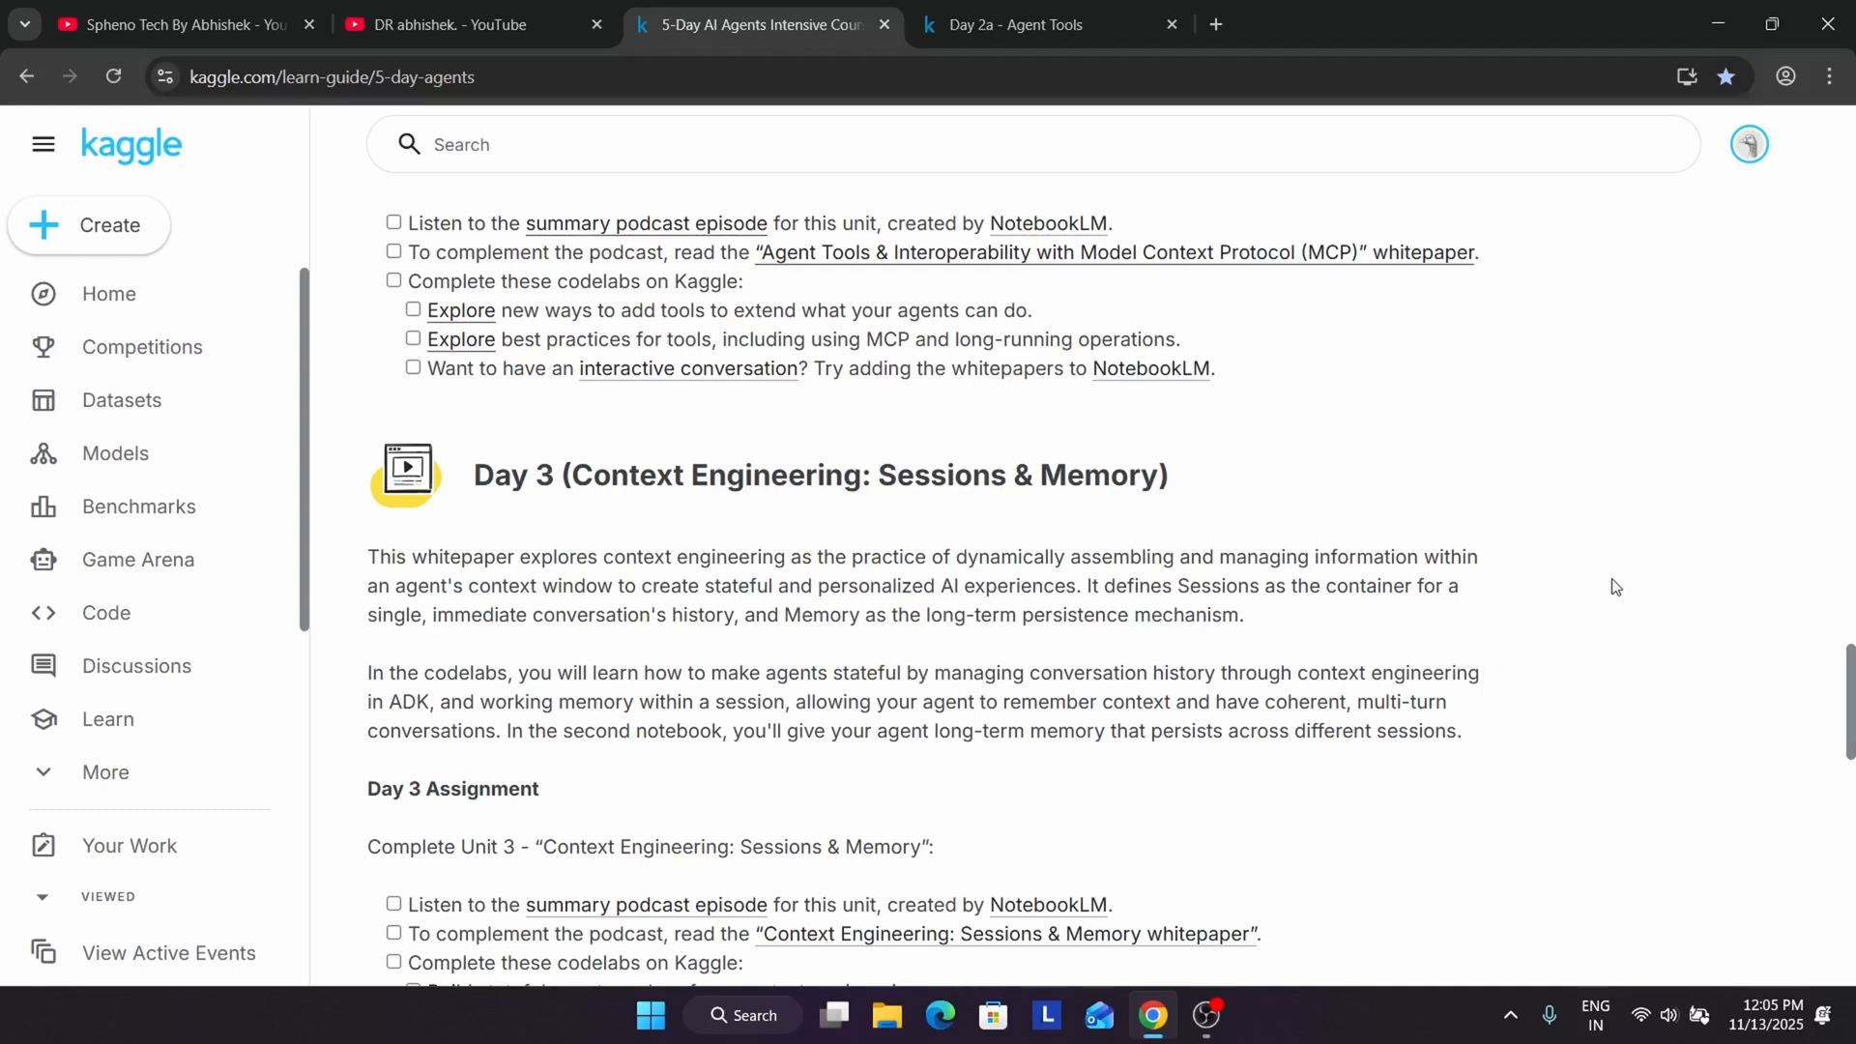
pyautogui.scroll(-5, 1198, 717)
pyautogui.scroll(-2, 1198, 716)
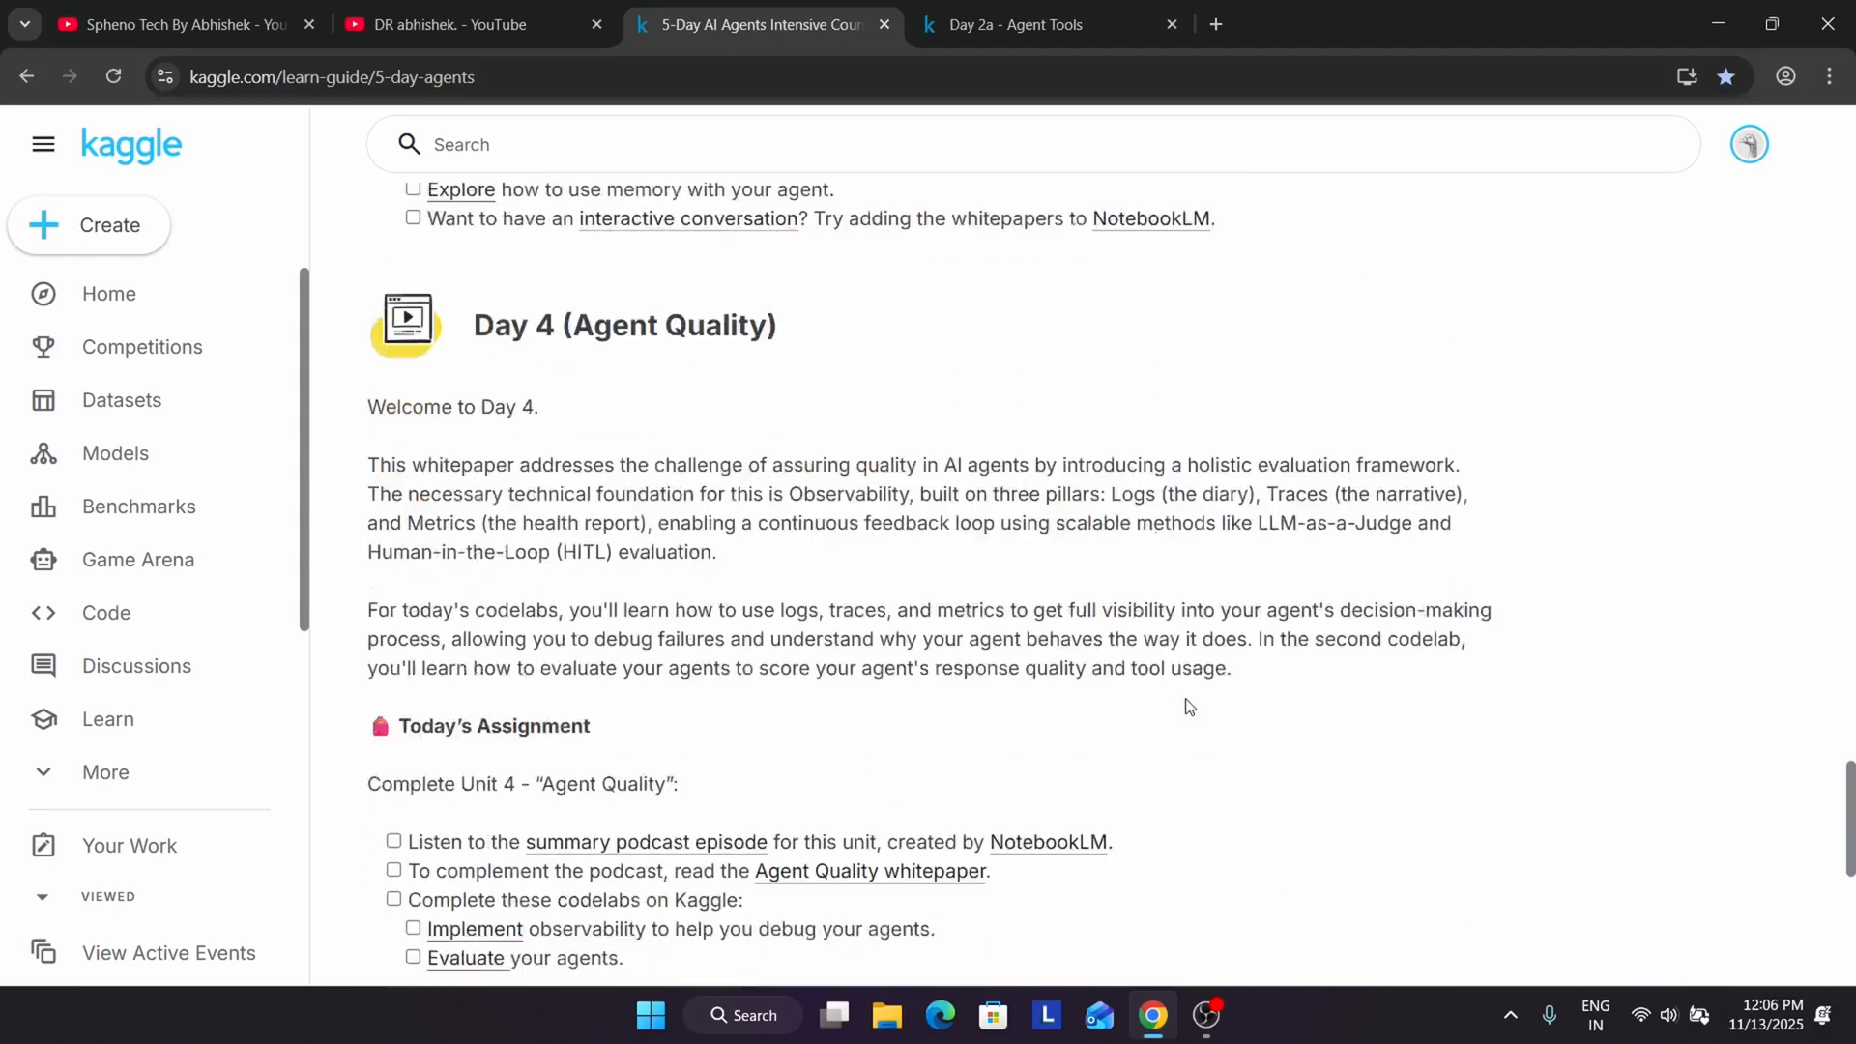
pyautogui.scroll(-4, 1202, 714)
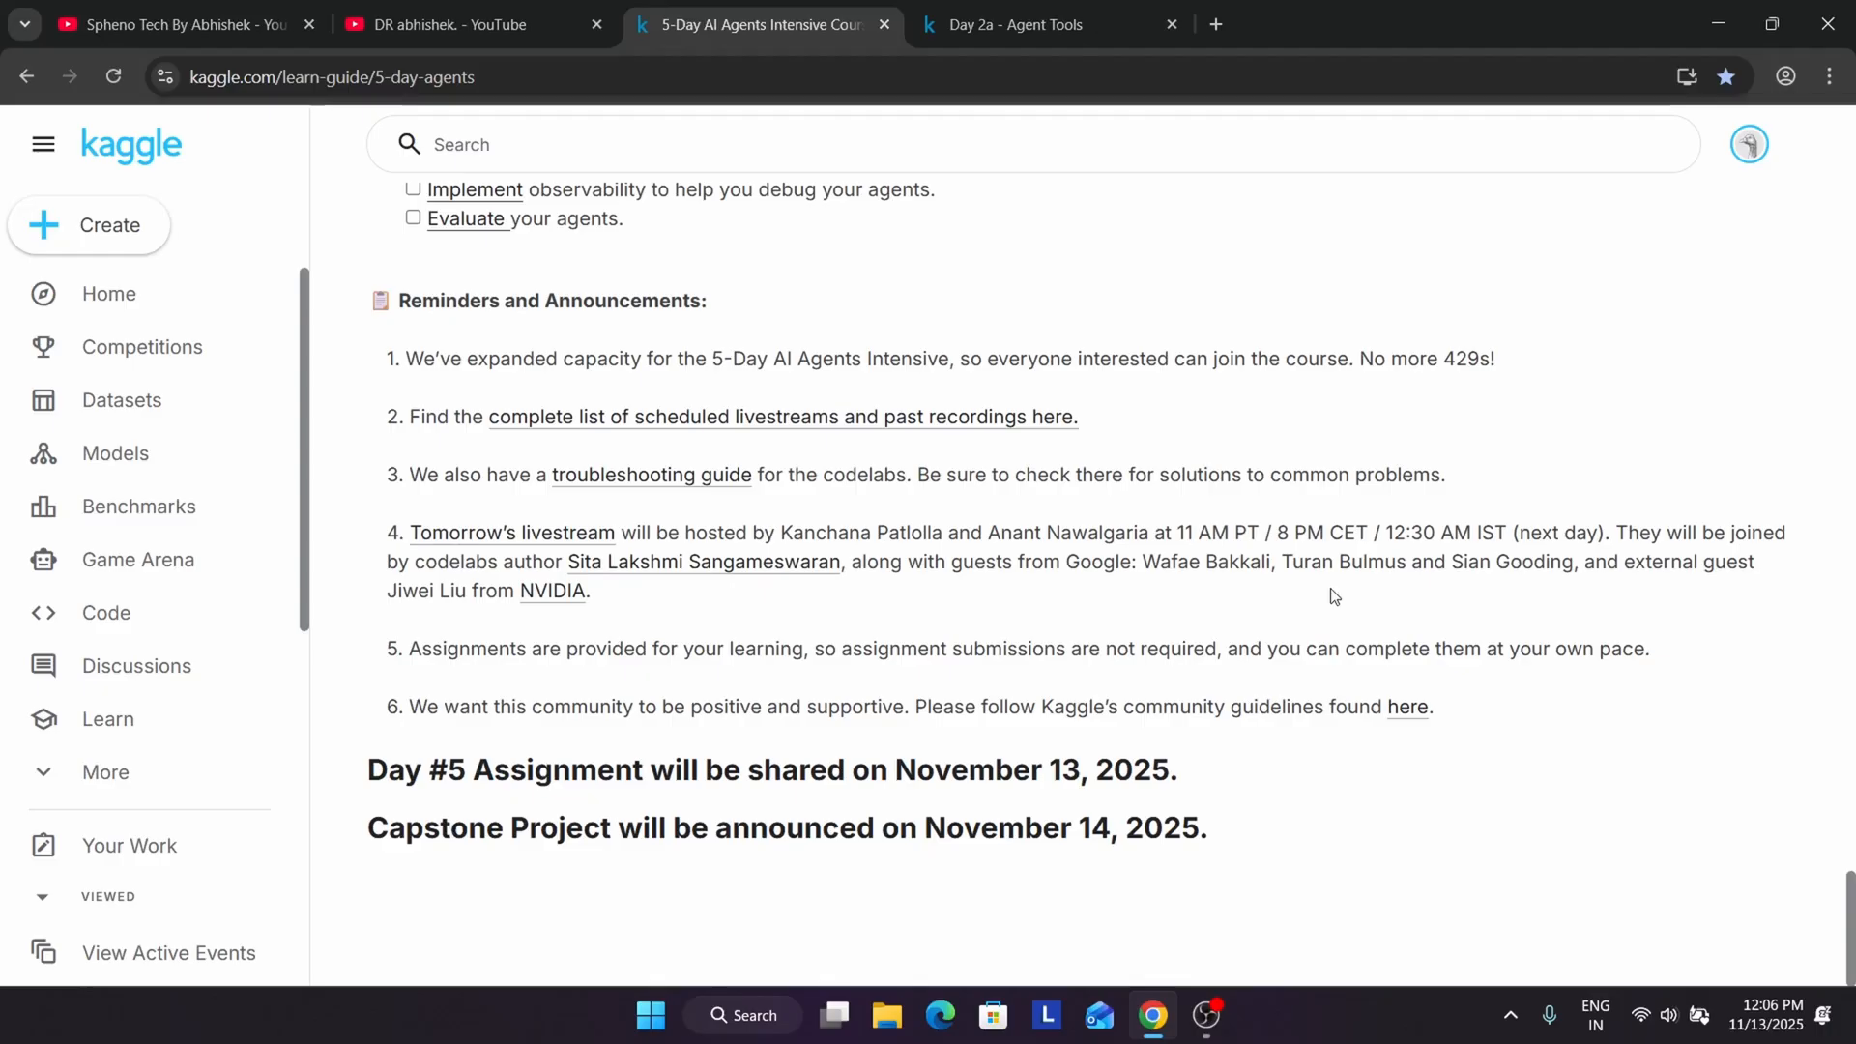
pyautogui.scroll(3, 1327, 599)
pyautogui.scroll(4, 1323, 605)
pyautogui.scroll(4, 1325, 617)
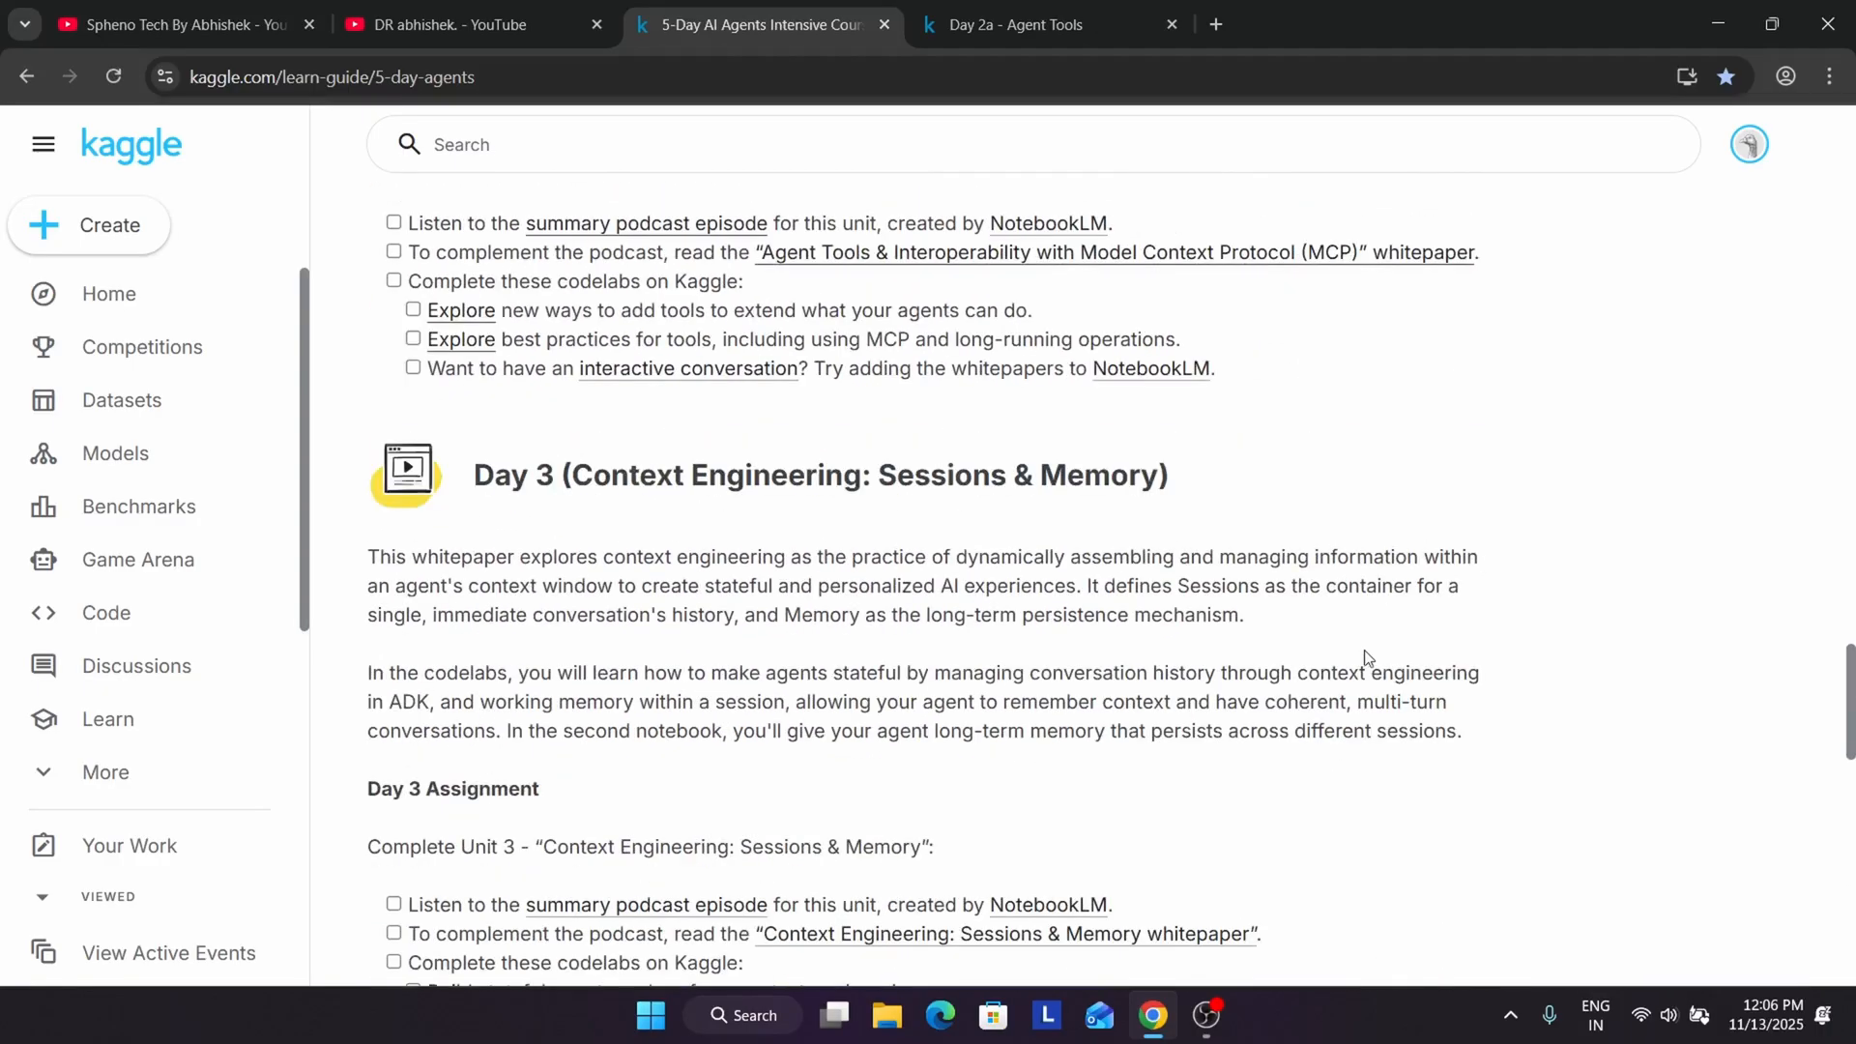
pyautogui.scroll(-3, 1375, 703)
pyautogui.scroll(-8, 1372, 705)
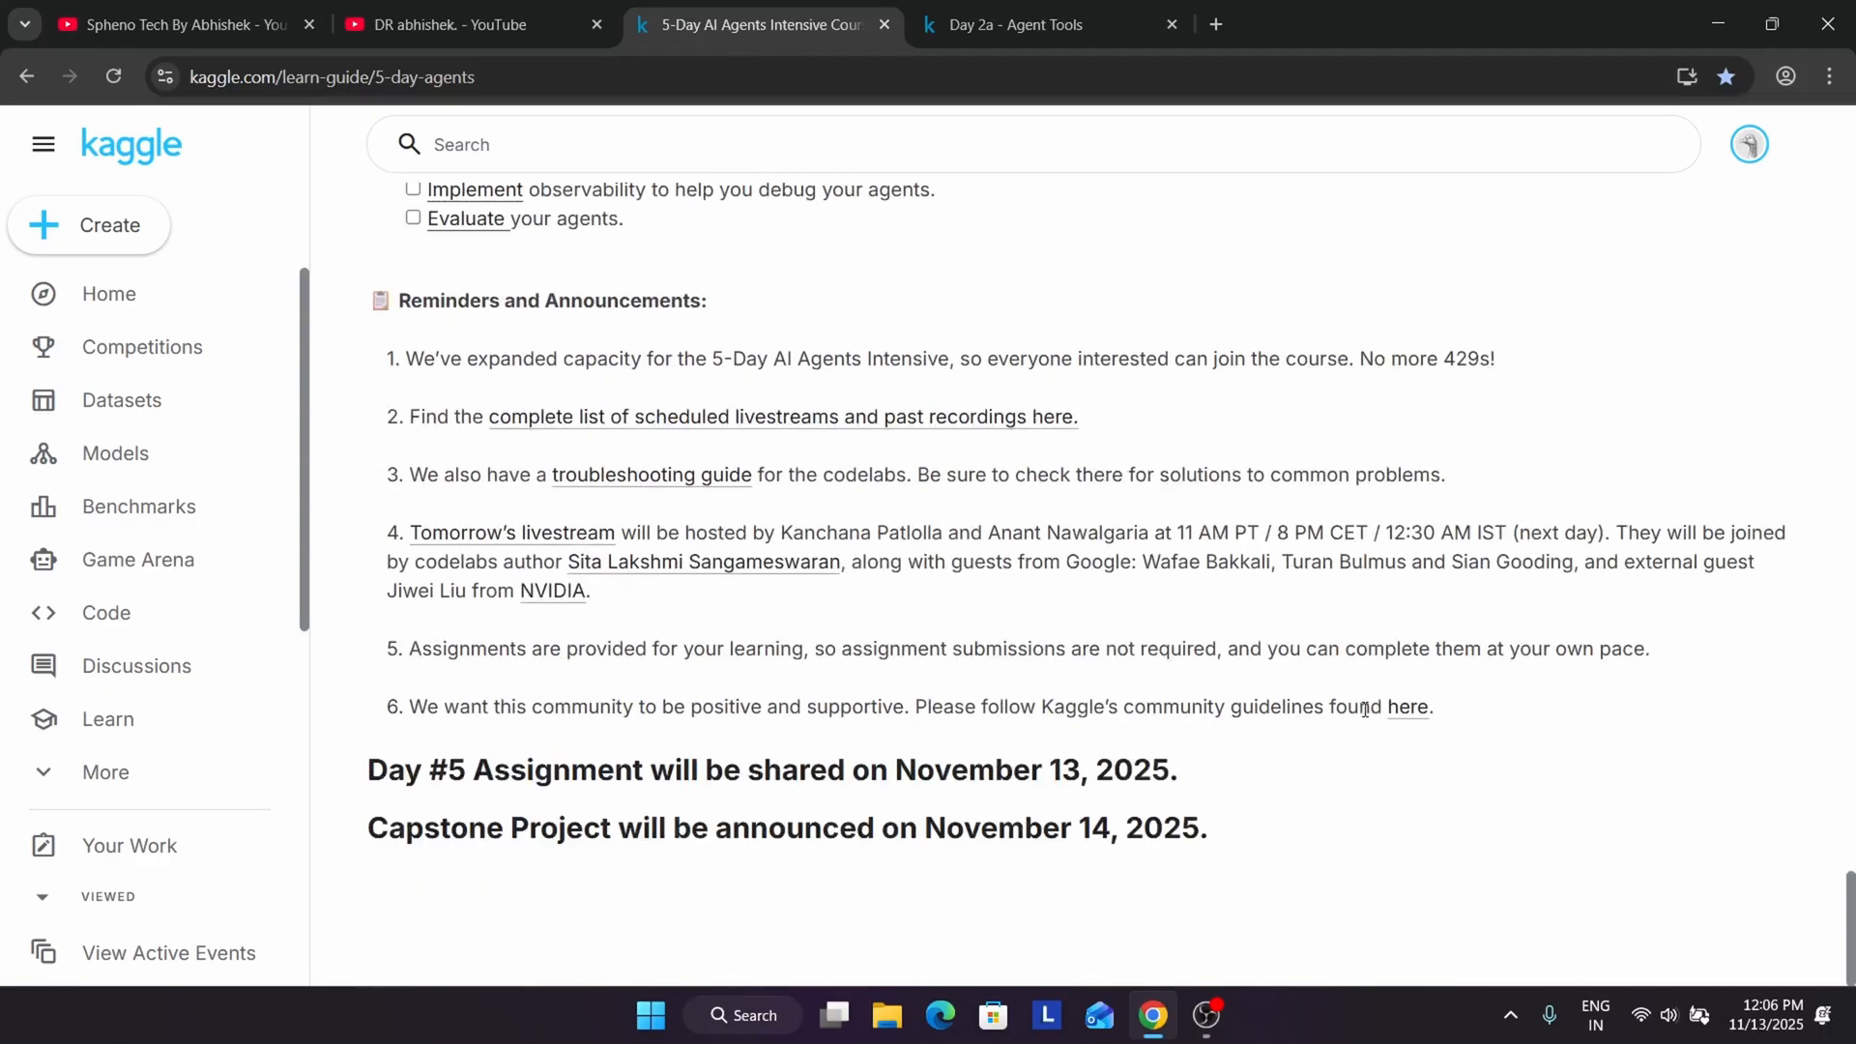
pyautogui.scroll(4, 1363, 706)
pyautogui.scroll(3, 1356, 702)
pyautogui.scroll(5, 1352, 698)
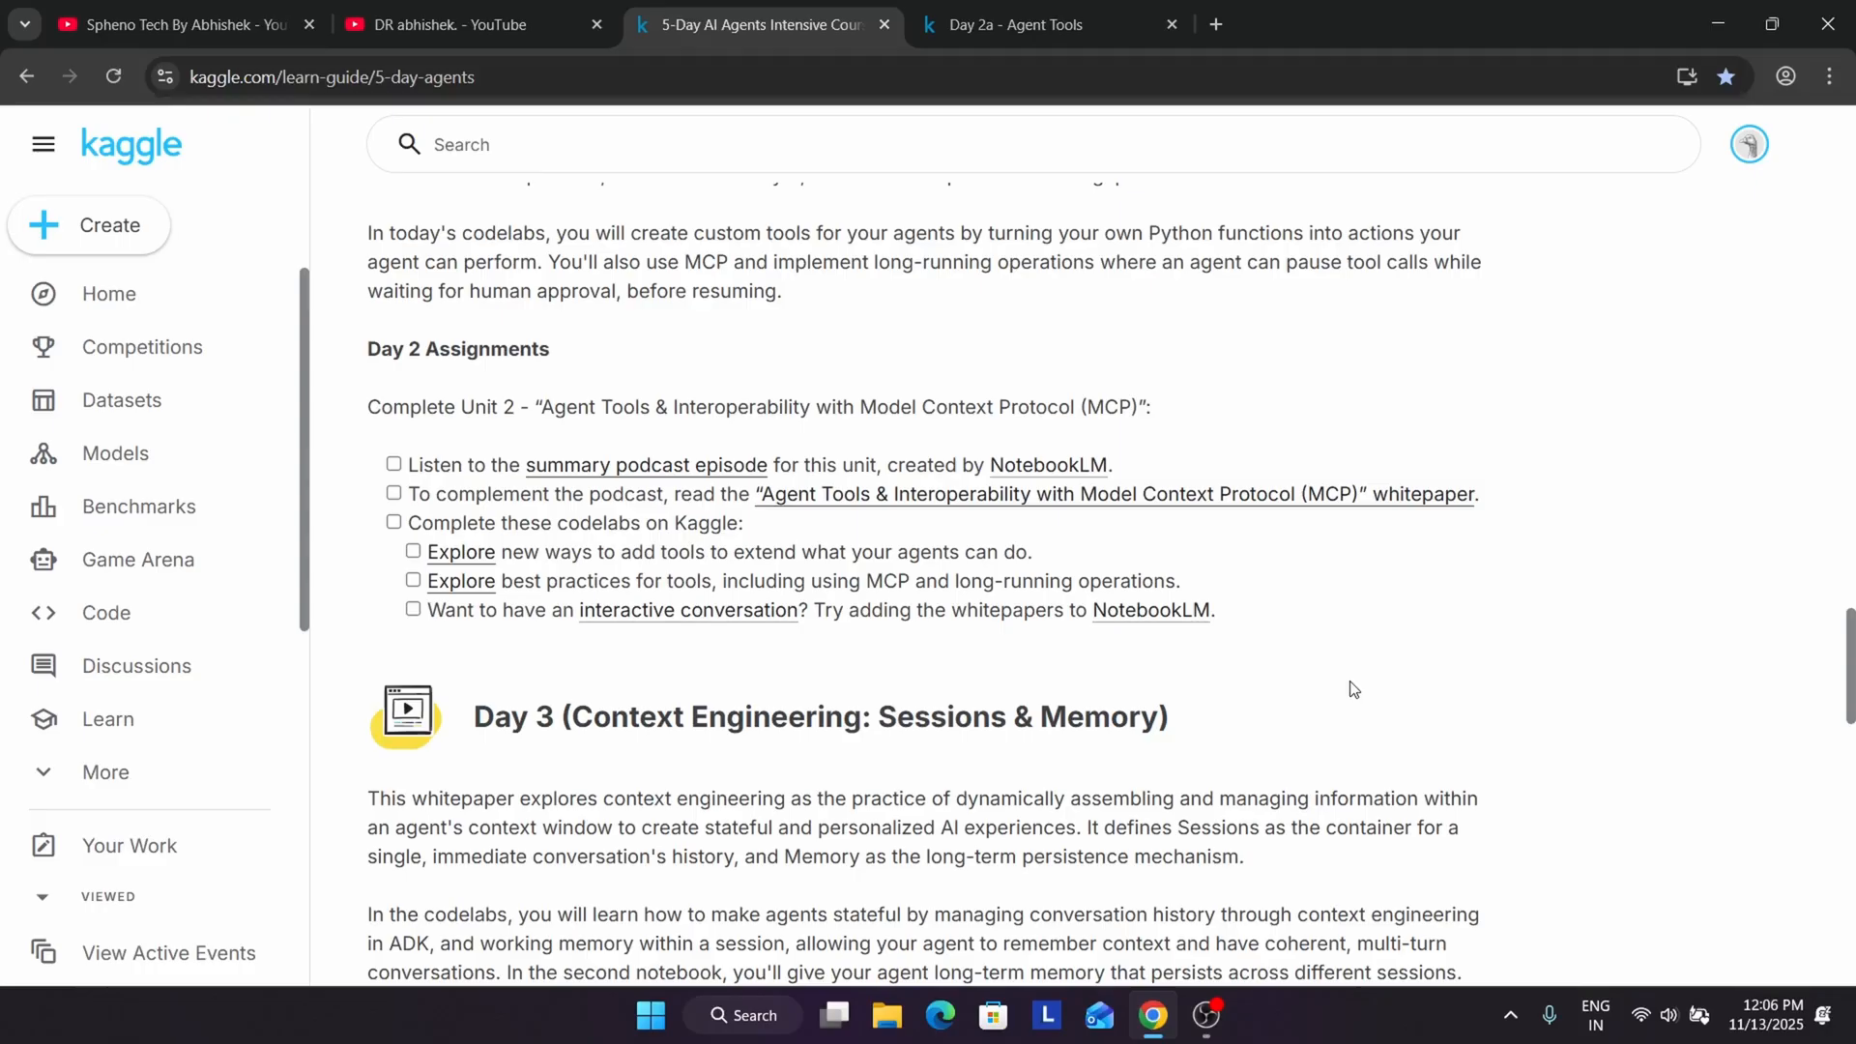
pyautogui.hotkey('ctrl', 'Tab')
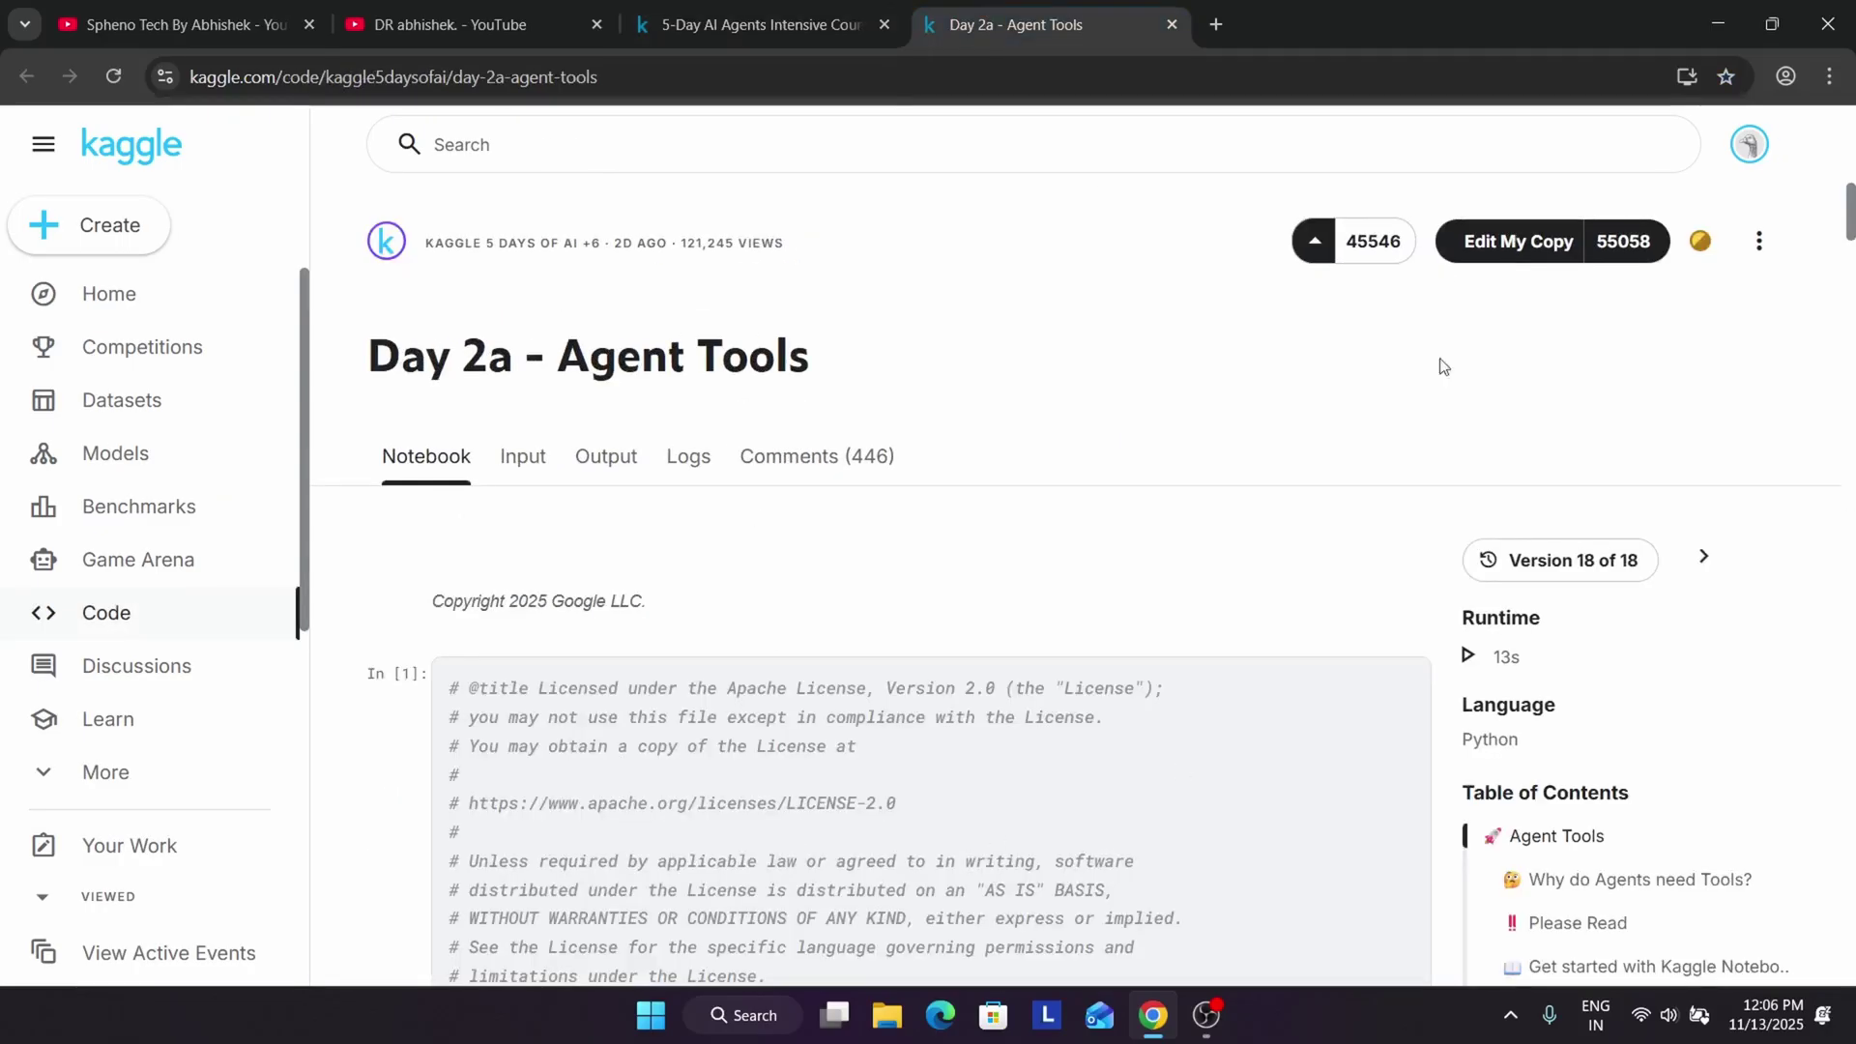
# - Create an editable copy of the Day 2a - Agent Tools notebook and check its Settings menu in the editor
pyautogui.click(1526, 239)
pyautogui.click(1065, 23)
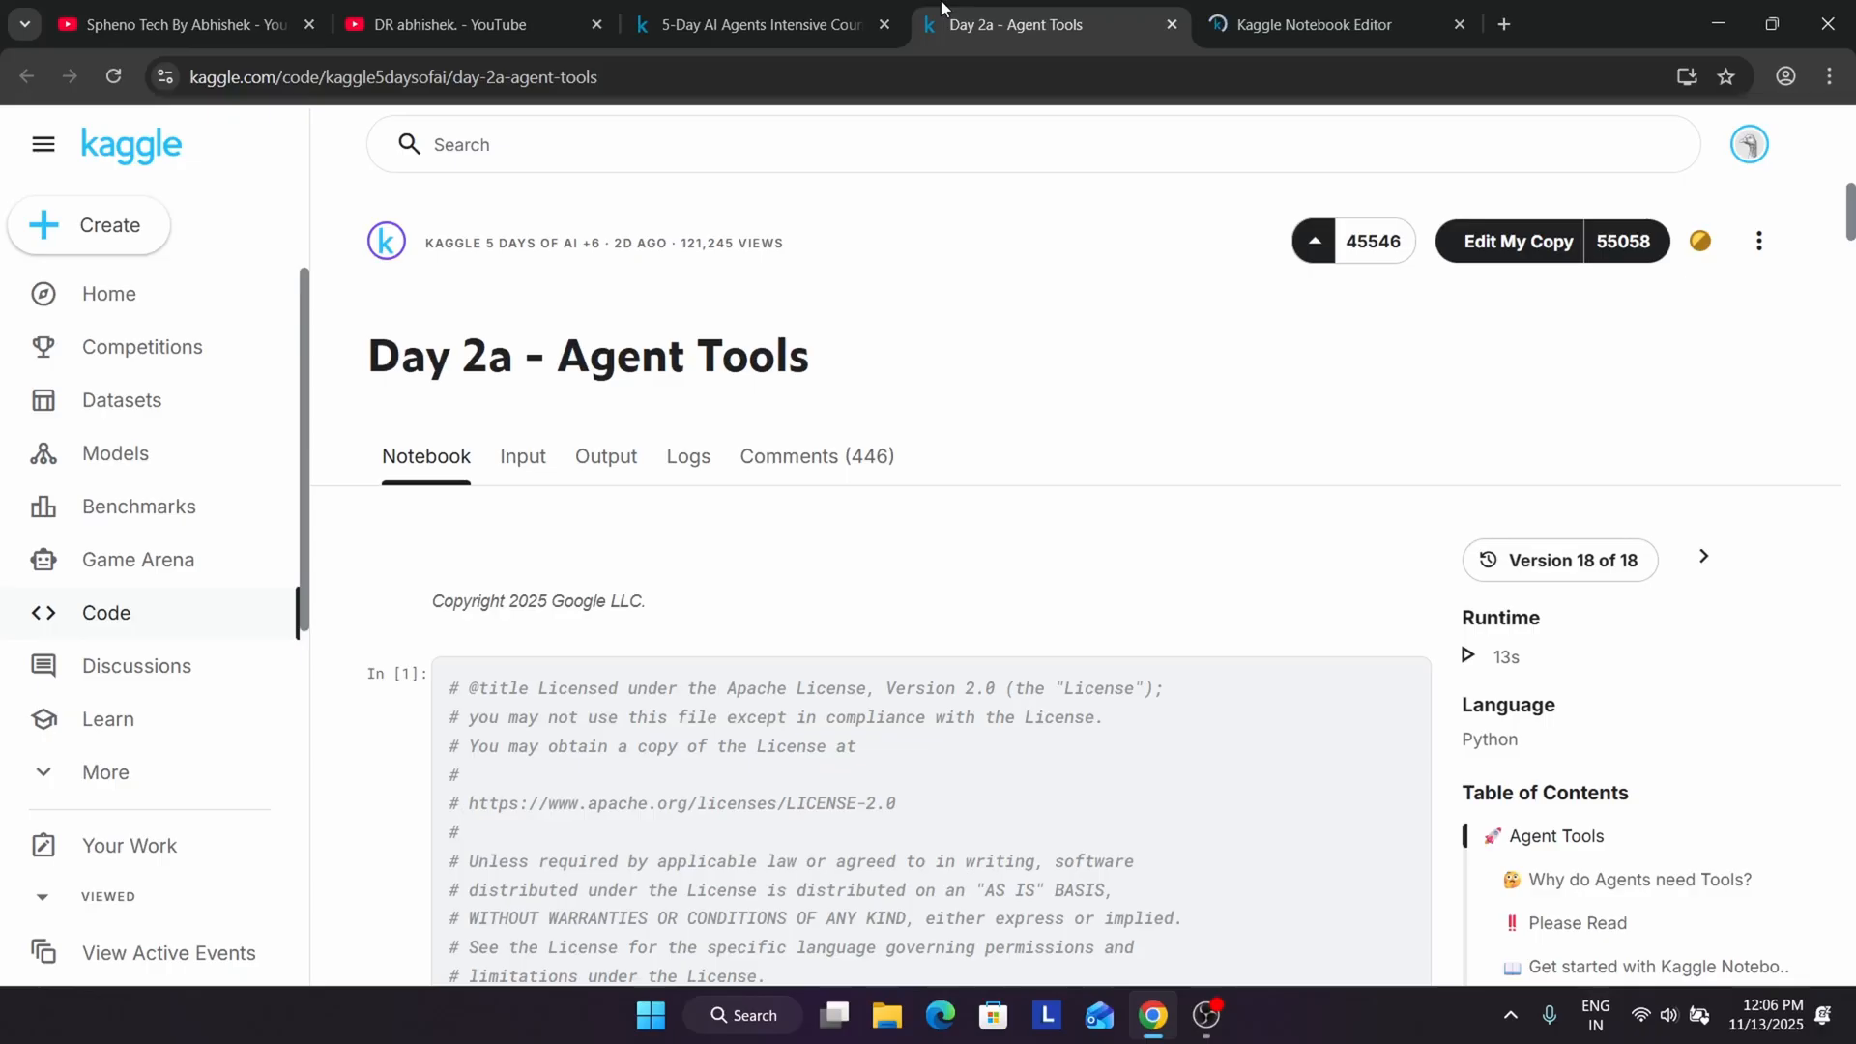
pyautogui.click(1340, 12)
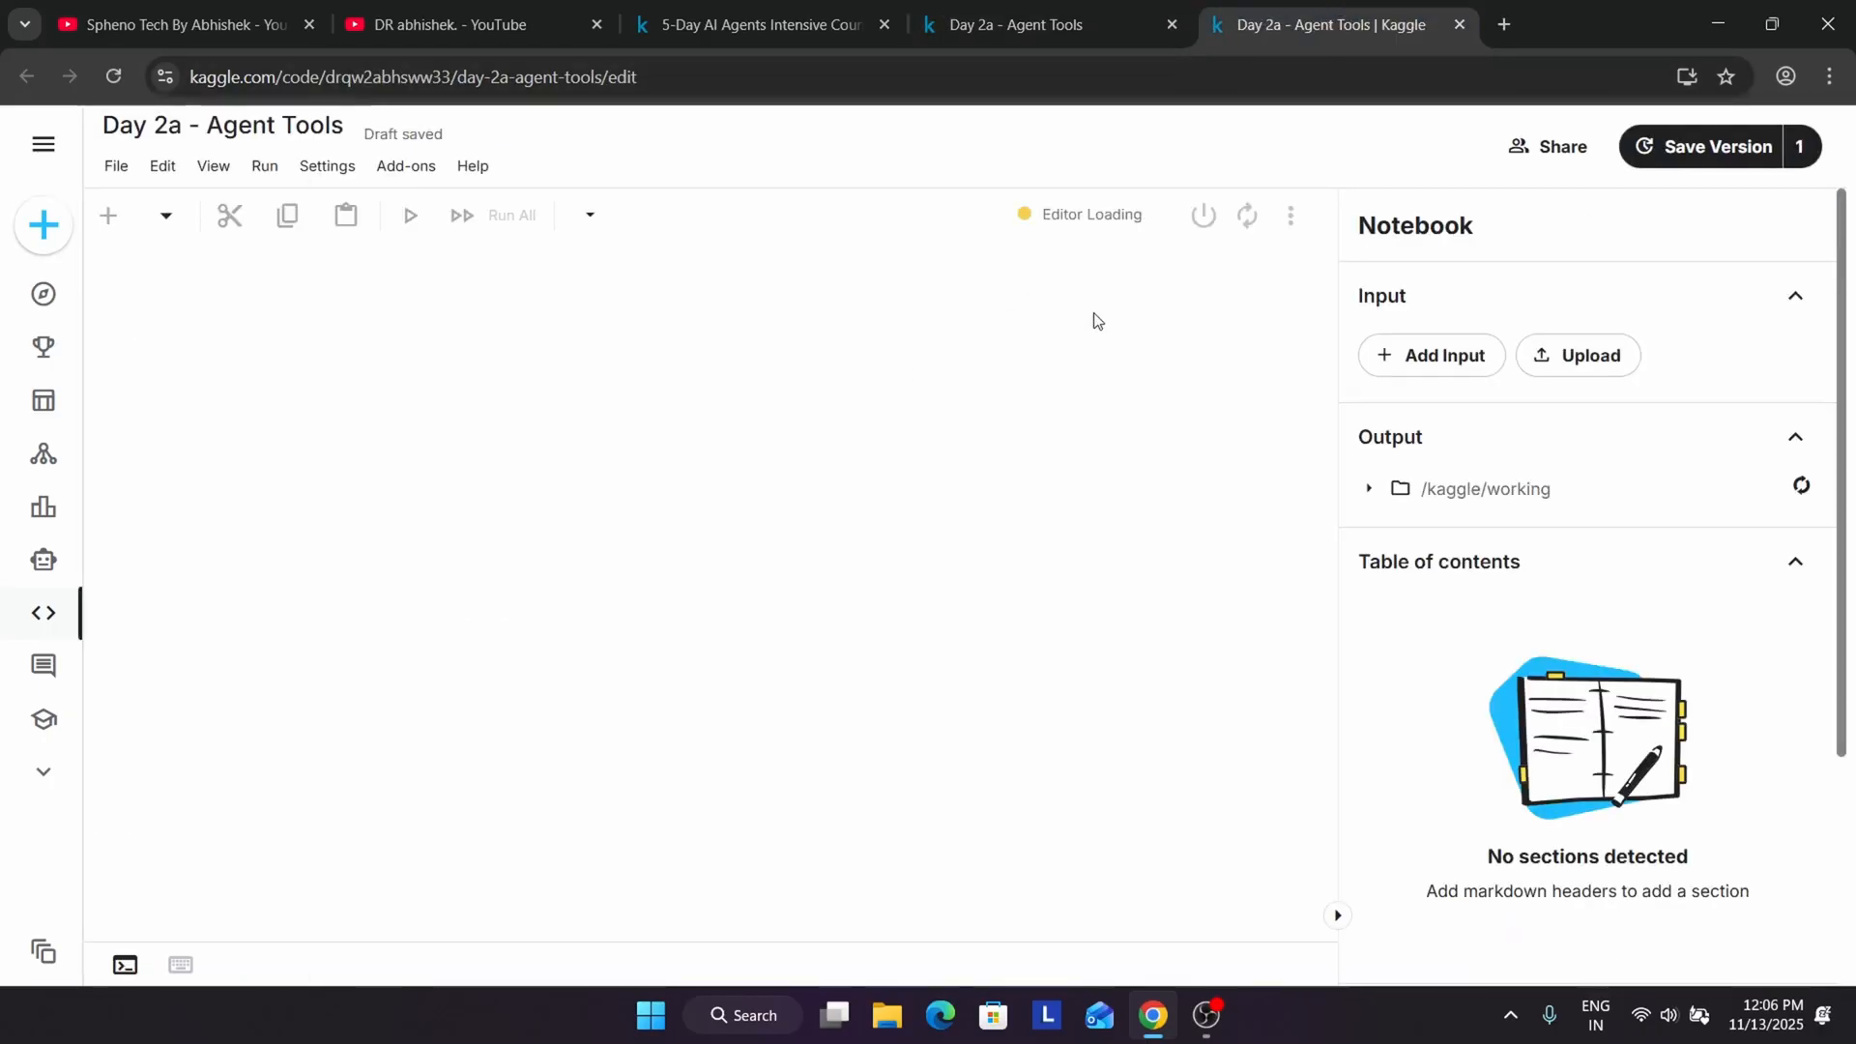
pyautogui.click(346, 168)
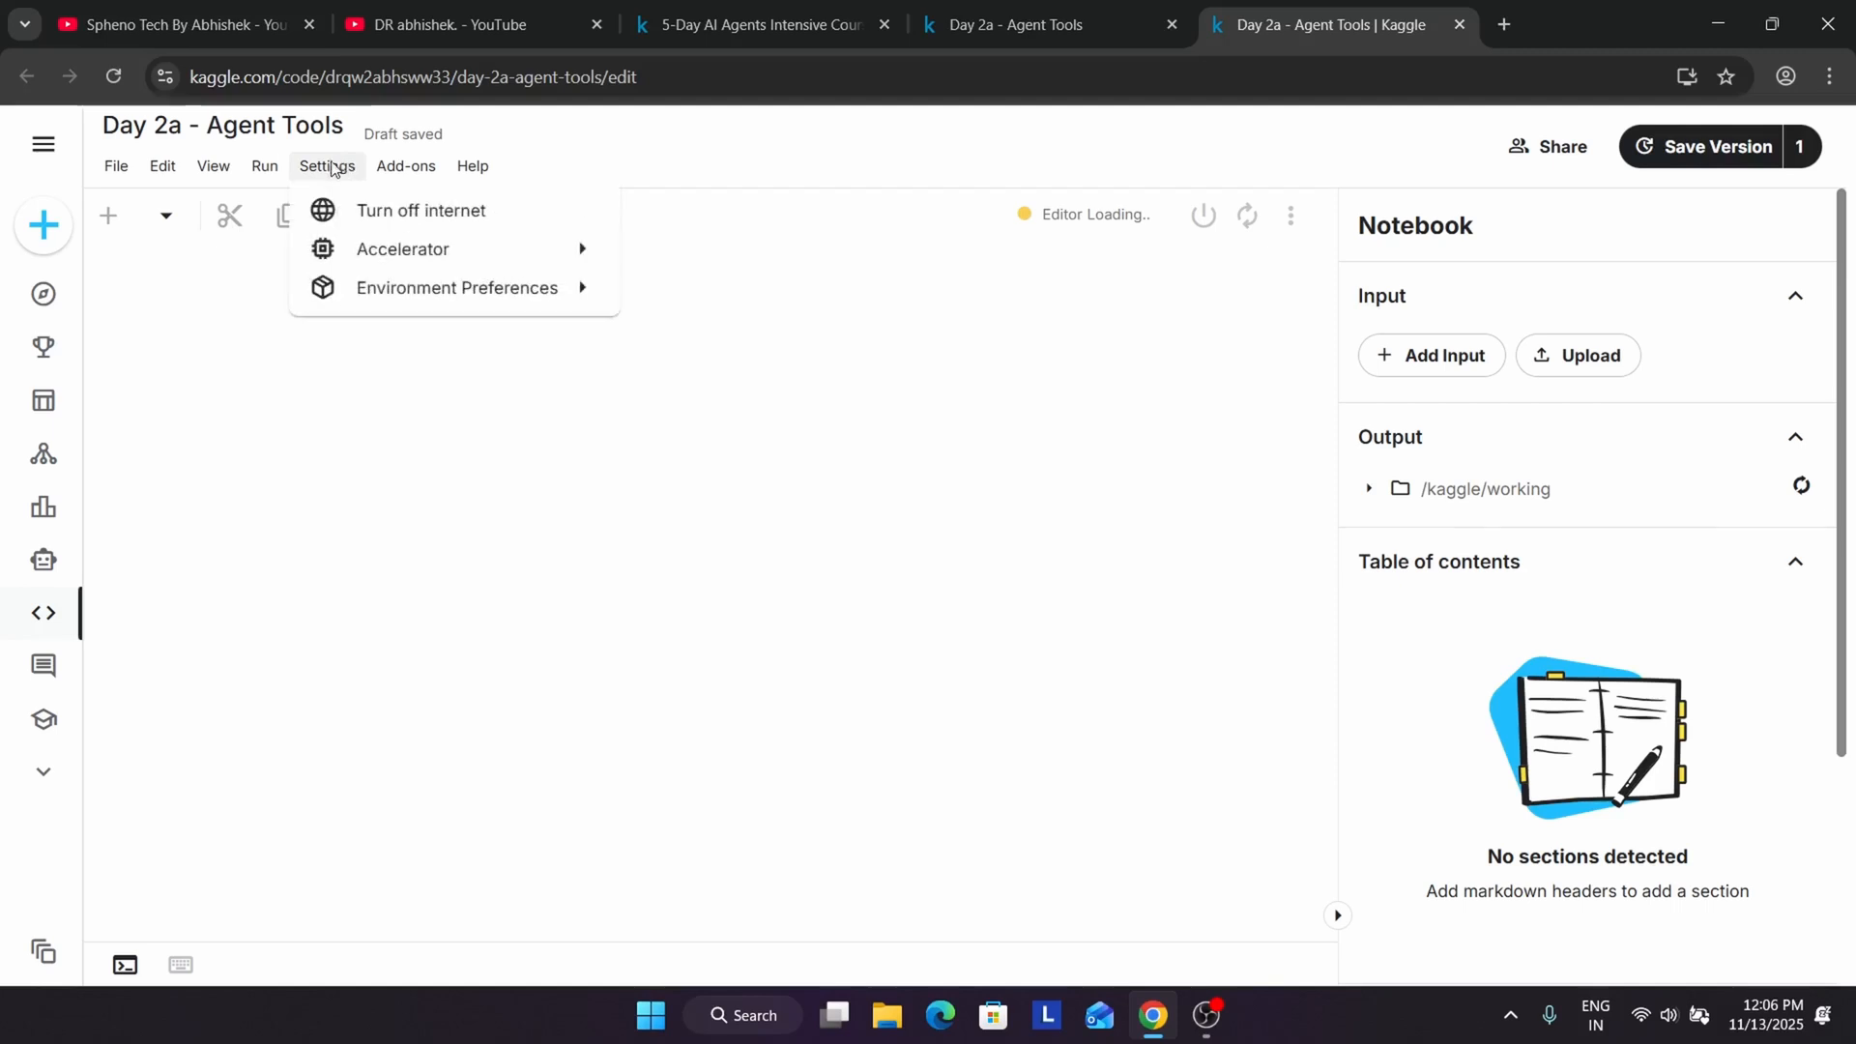
pyautogui.click(332, 168)
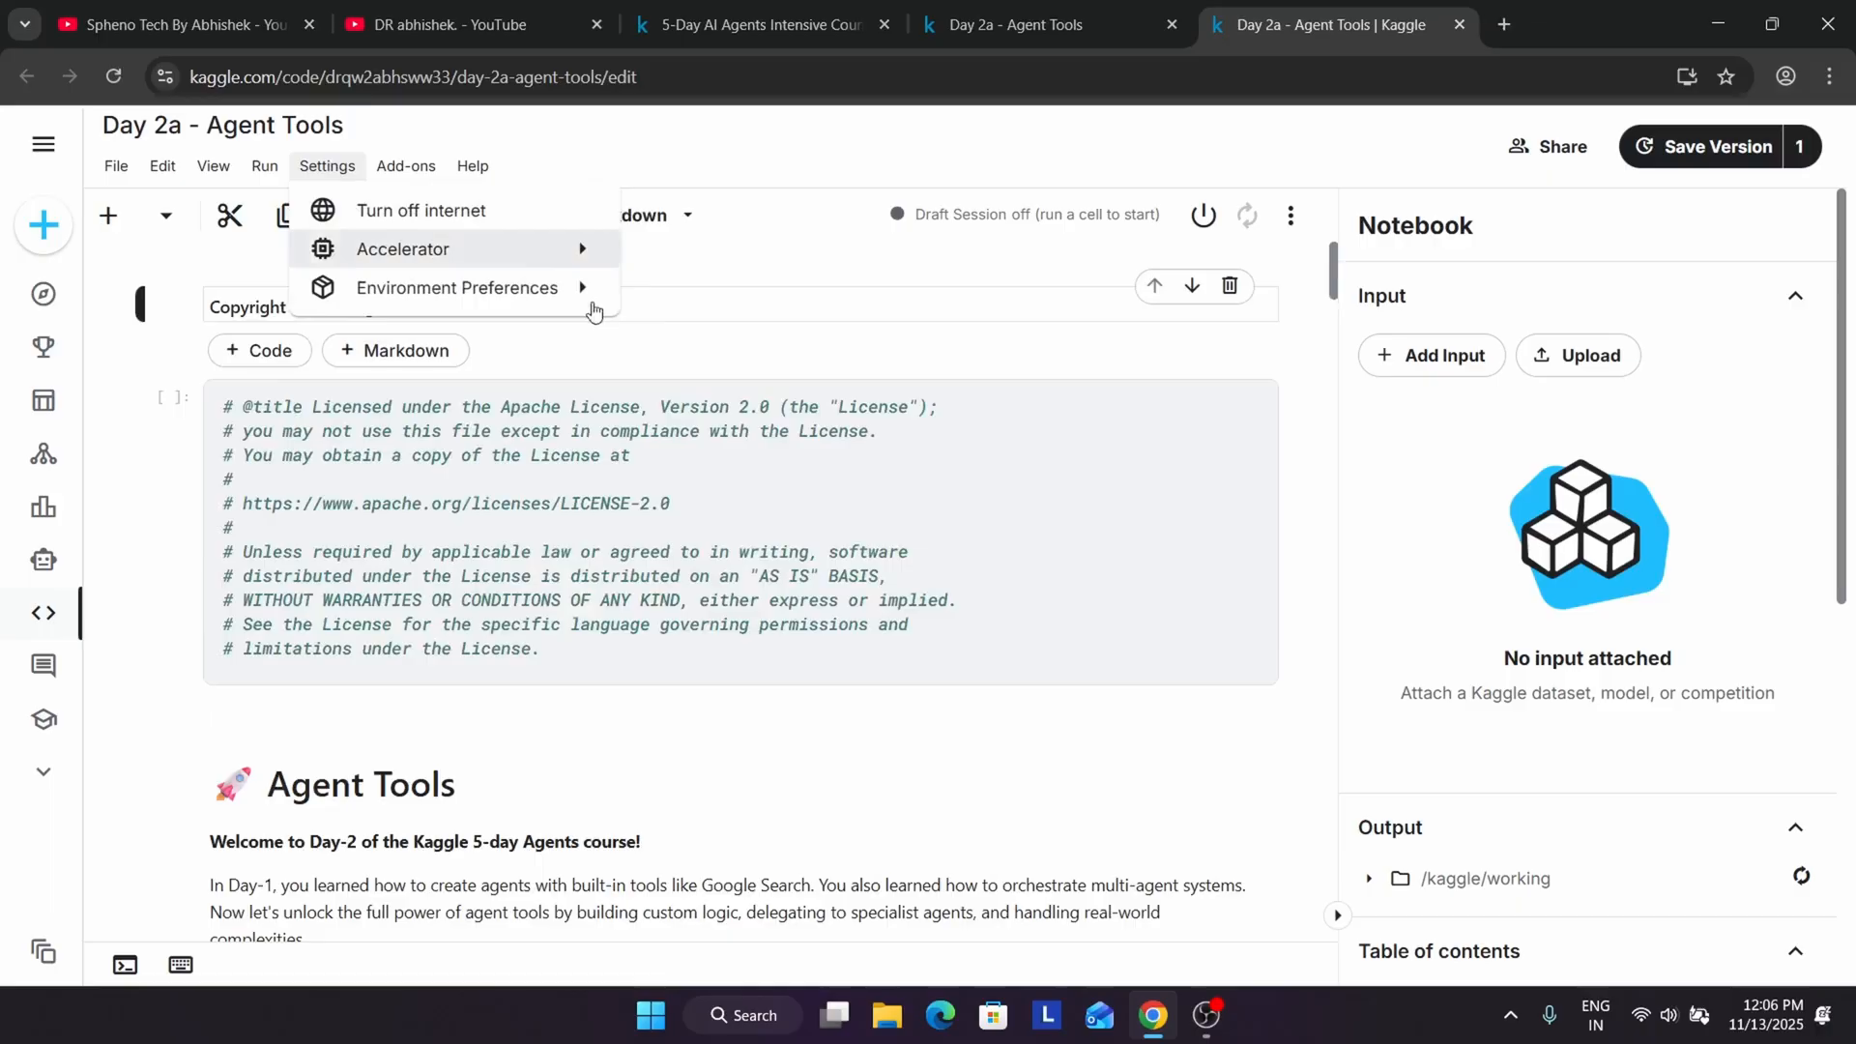
# - Review the notebook's 'Please Read' notes, highlighting the note that no submission is required
pyautogui.click(1081, 431)
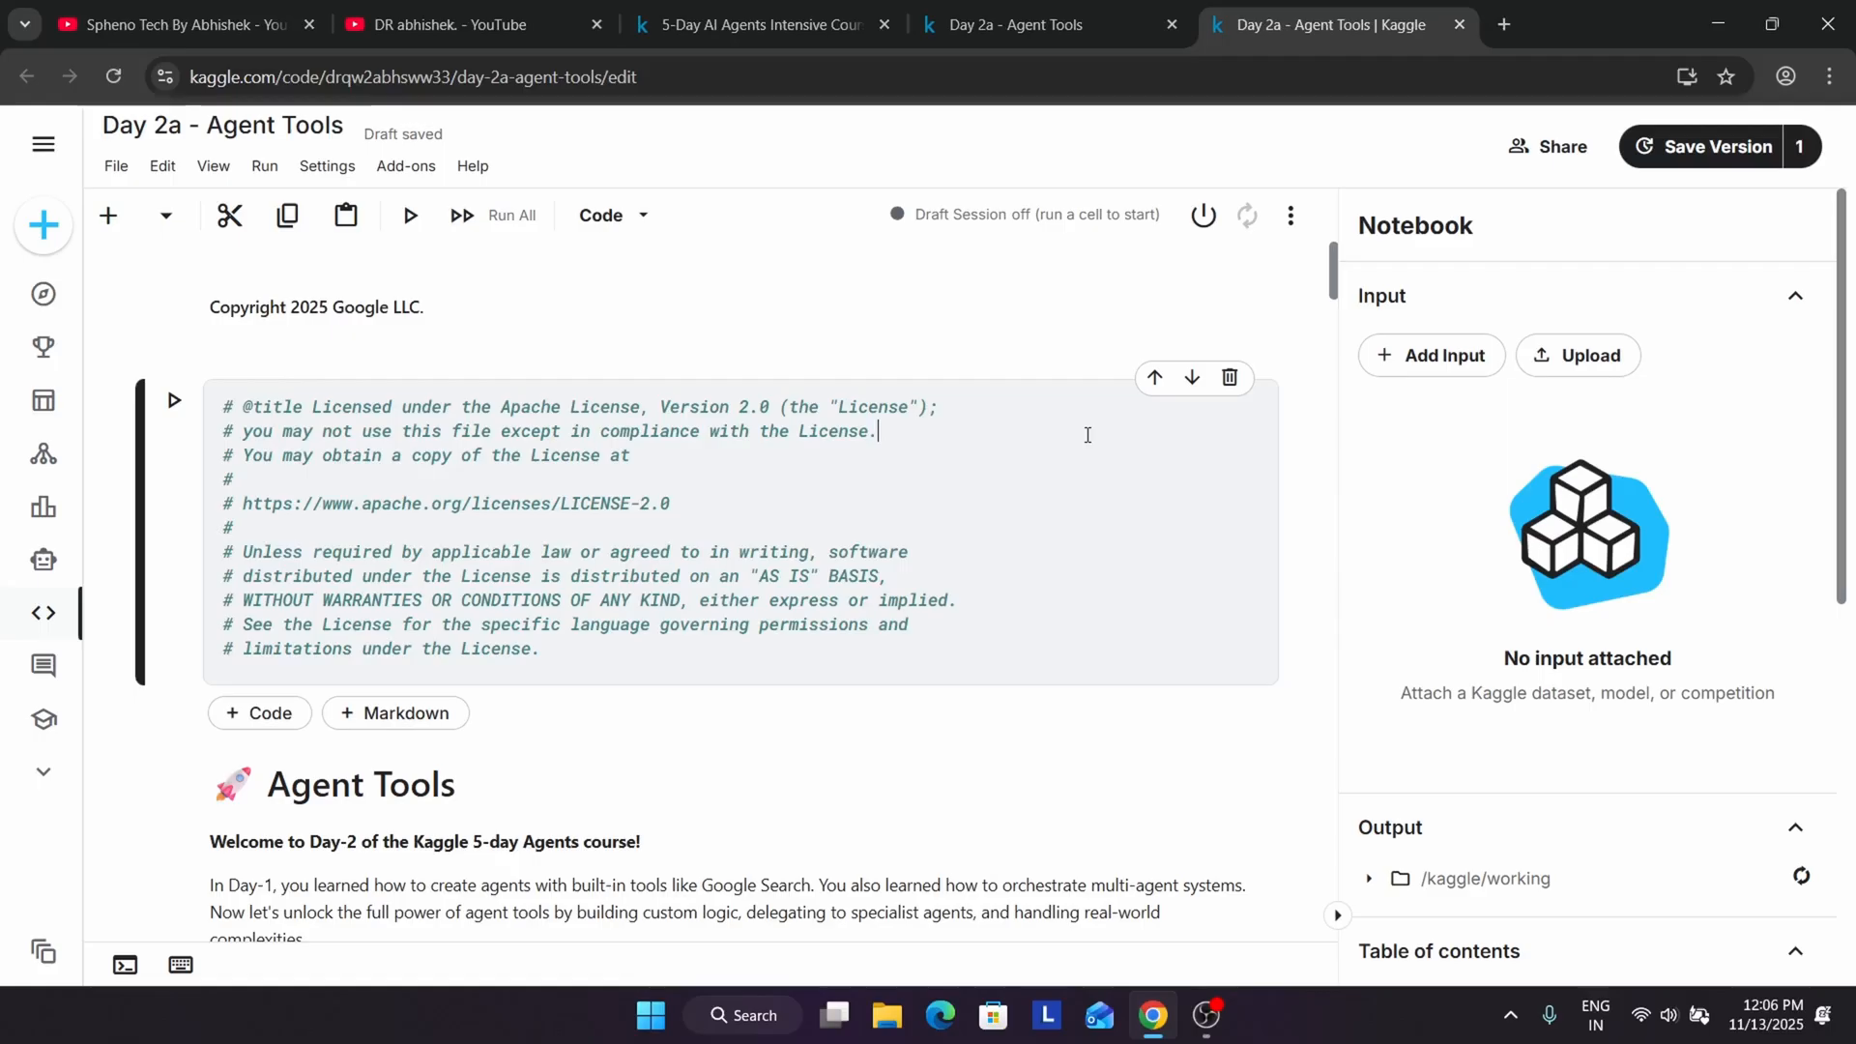
pyautogui.scroll(-4, 1087, 450)
pyautogui.scroll(-3, 1086, 464)
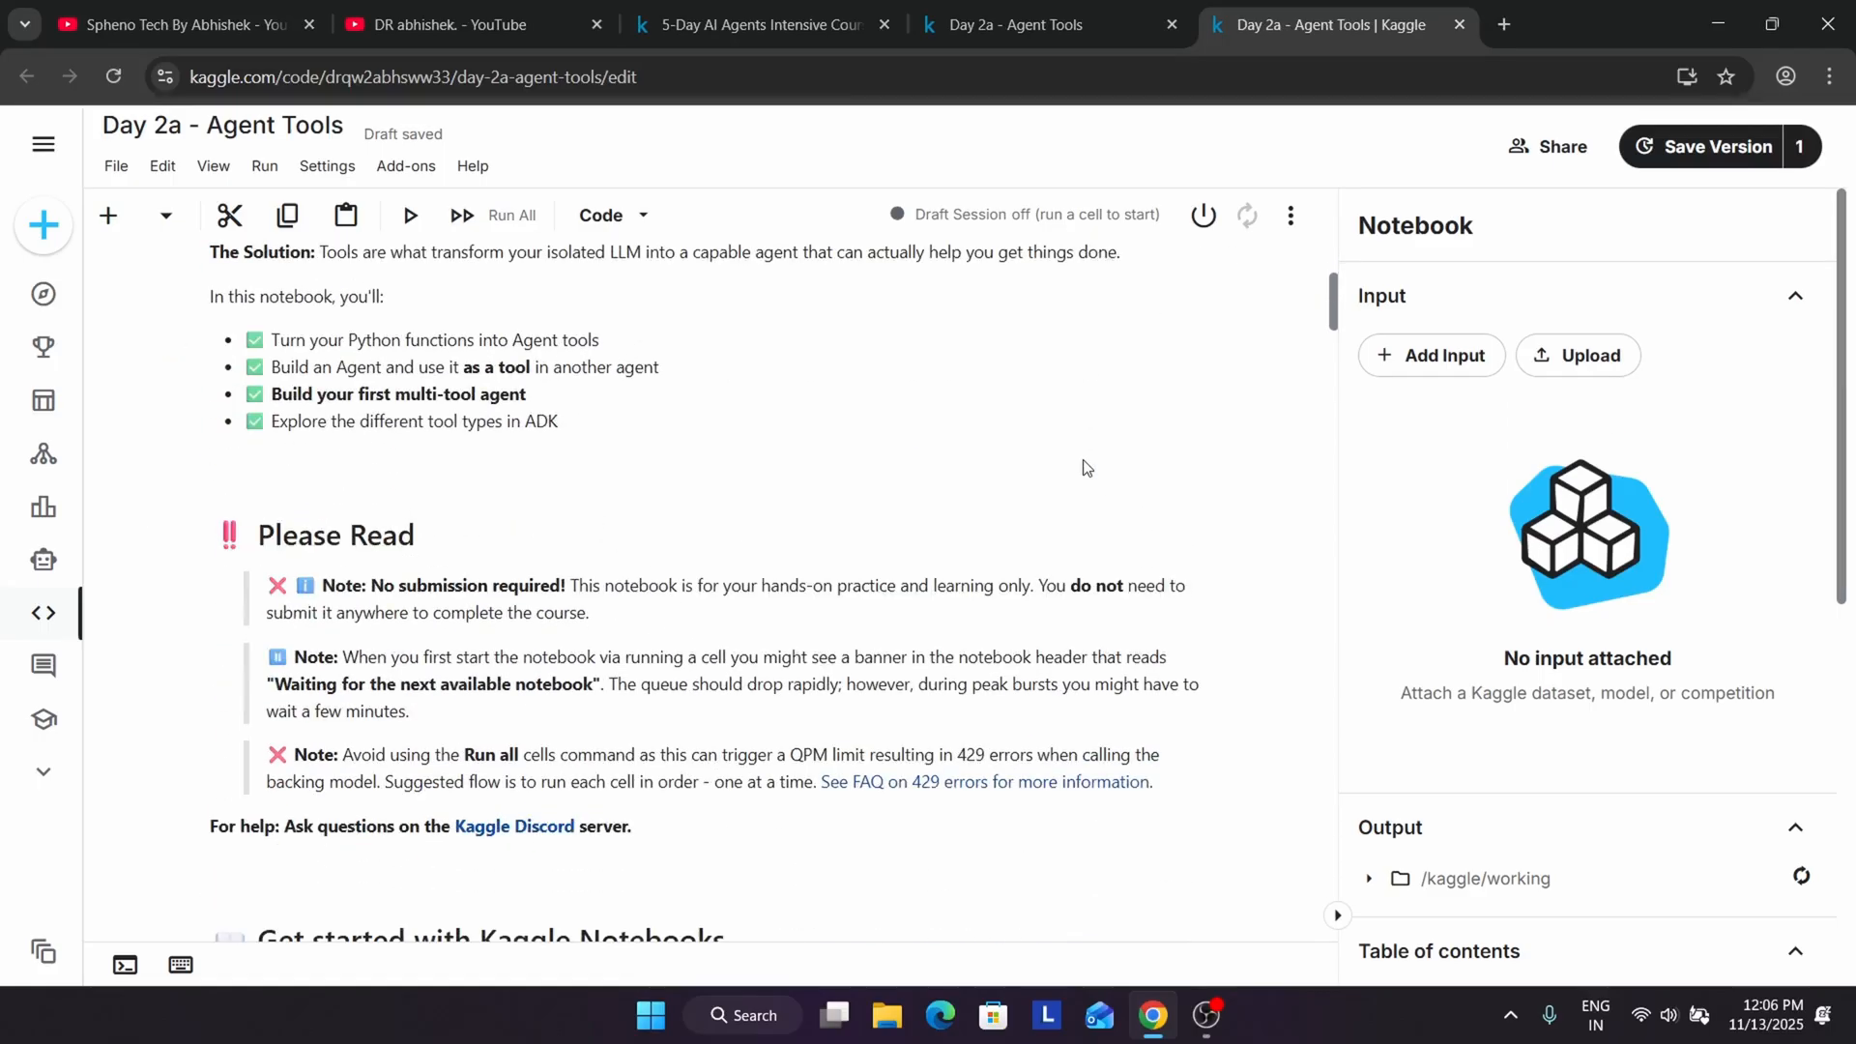
pyautogui.moveTo(289, 583); pyautogui.dragTo(615, 630)
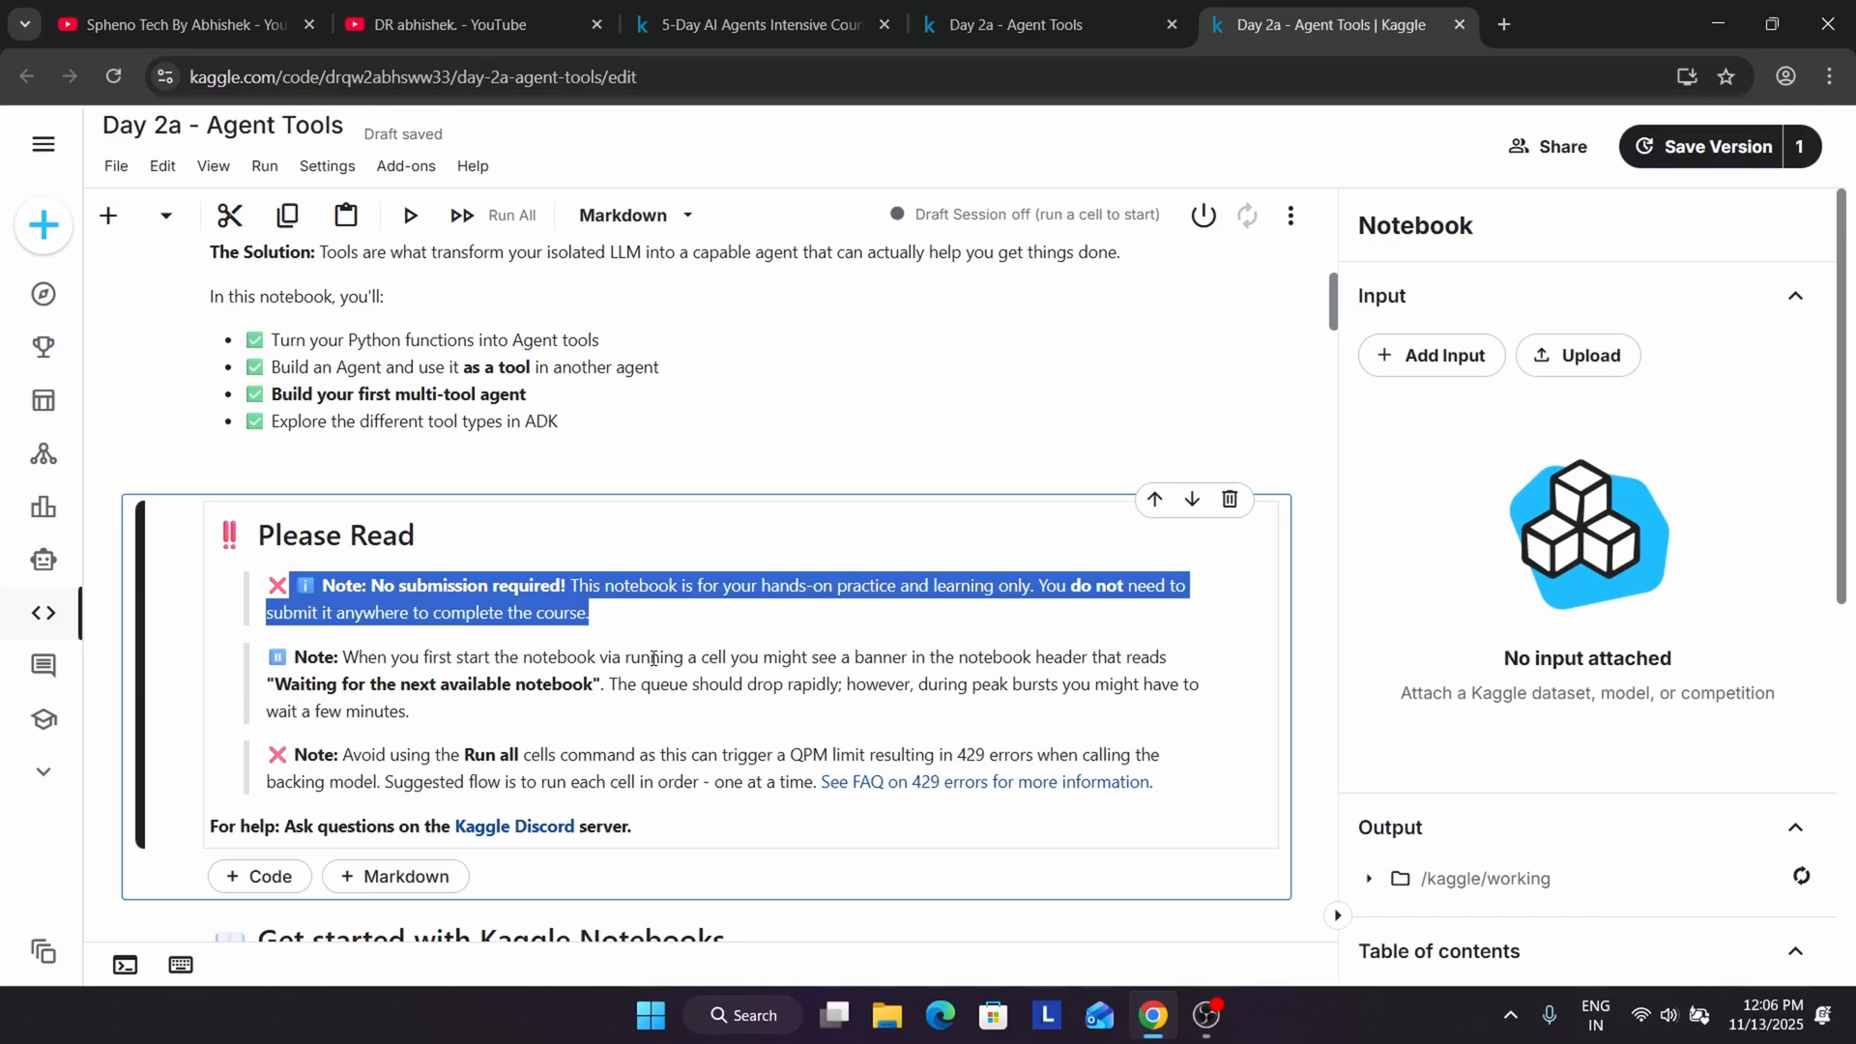
# - Show the YouTube channel's created playlists, including the 5-Day AI Agents course playlists
pyautogui.click(402, 21)
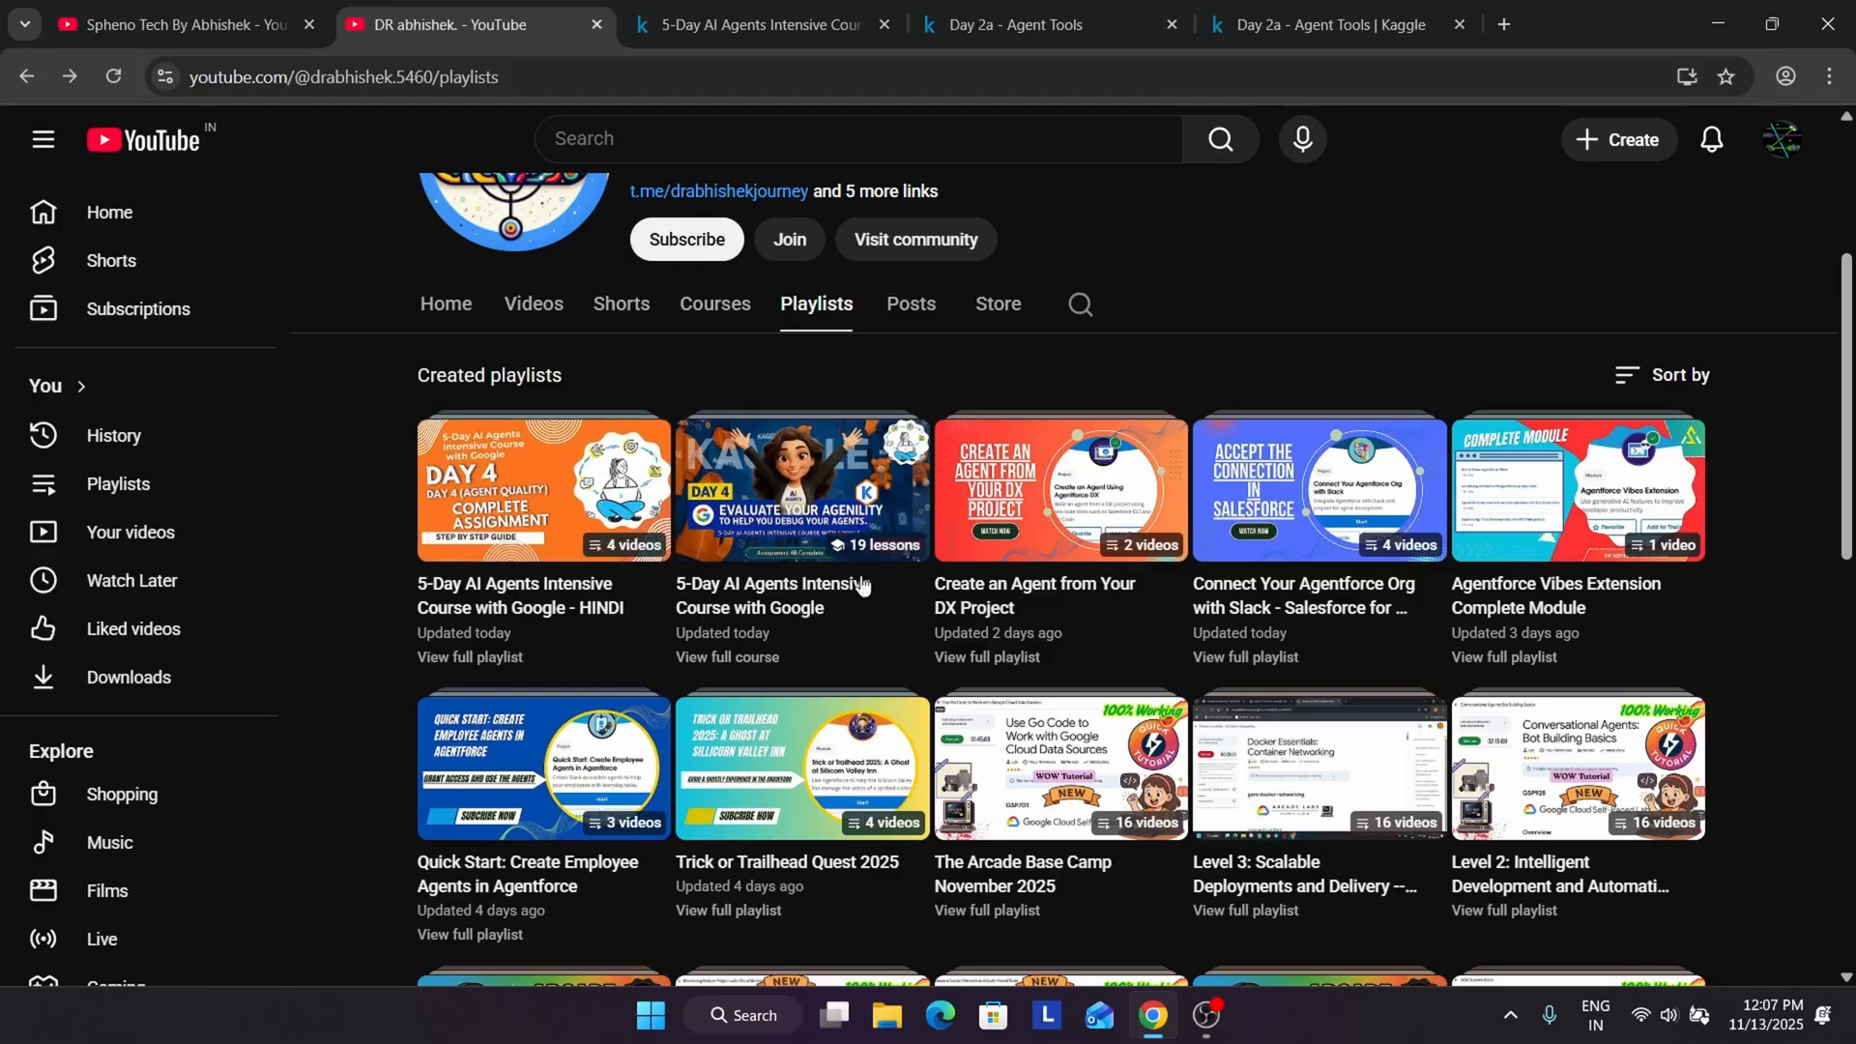
pyautogui.click(1210, 1018)
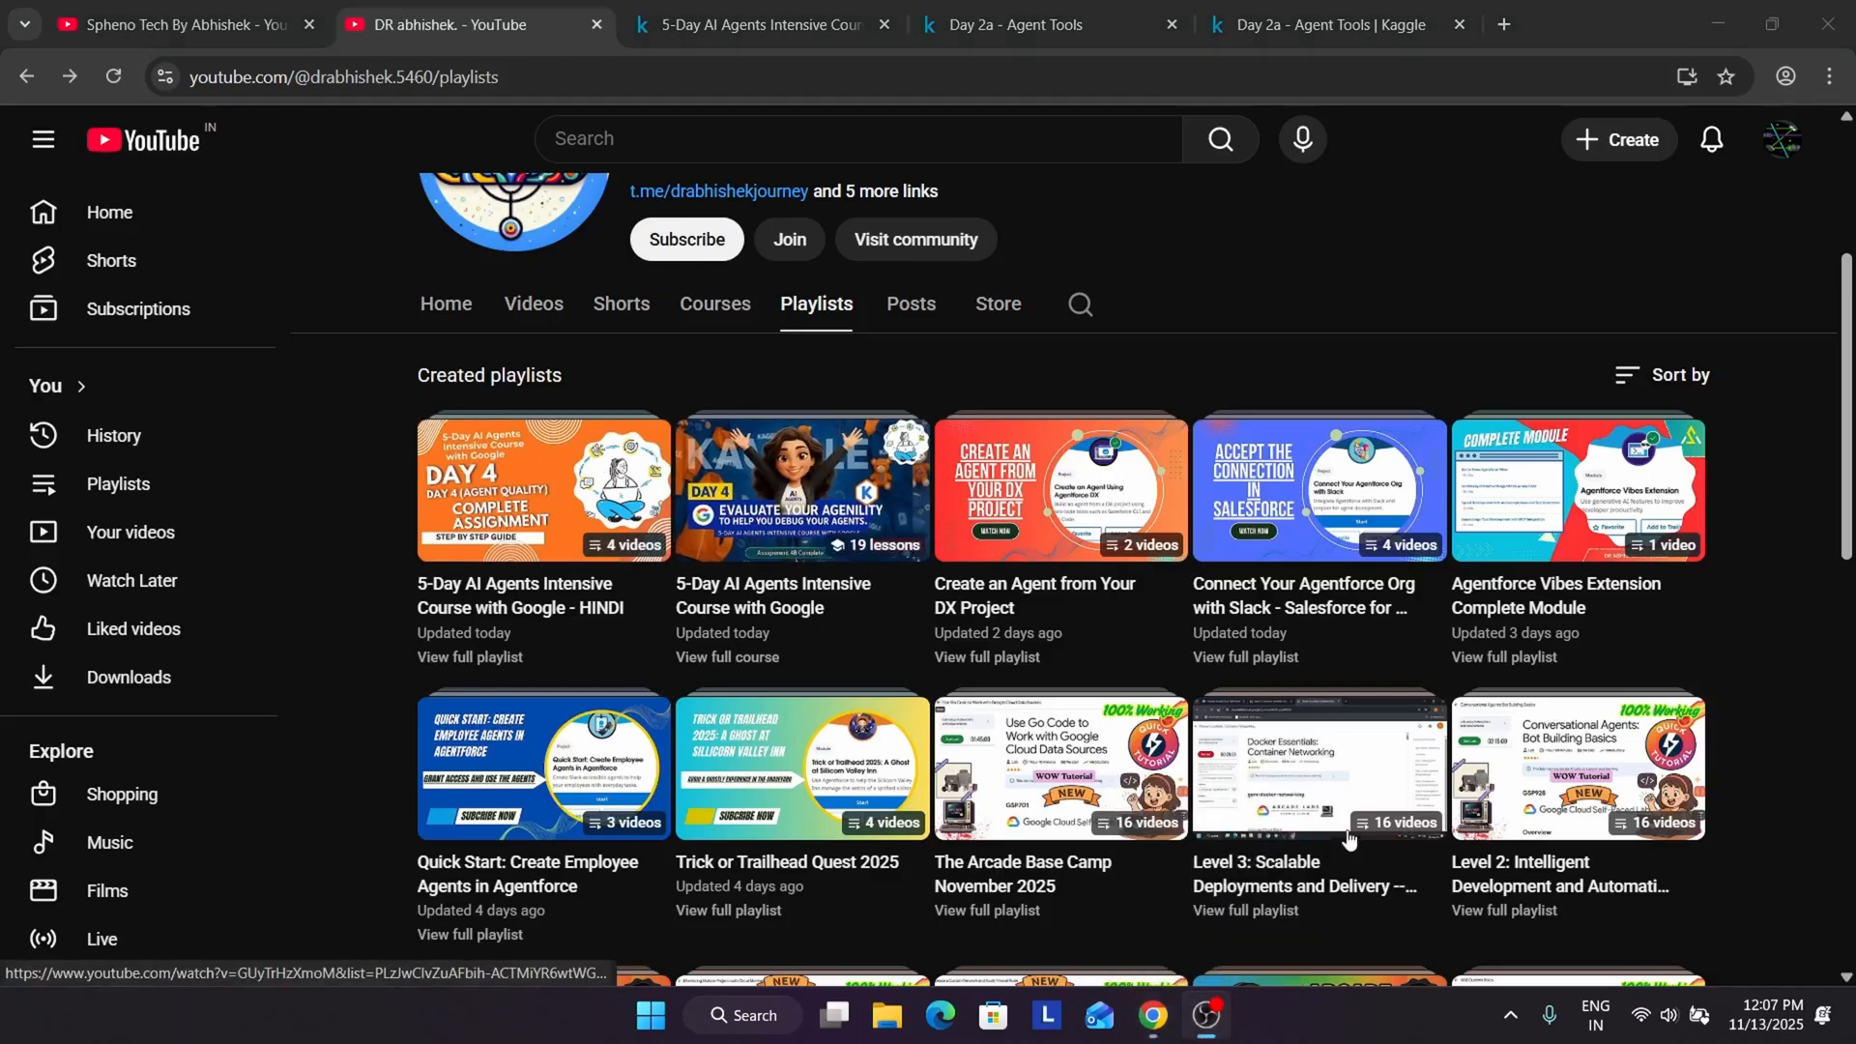
pyautogui.click(1420, 262)
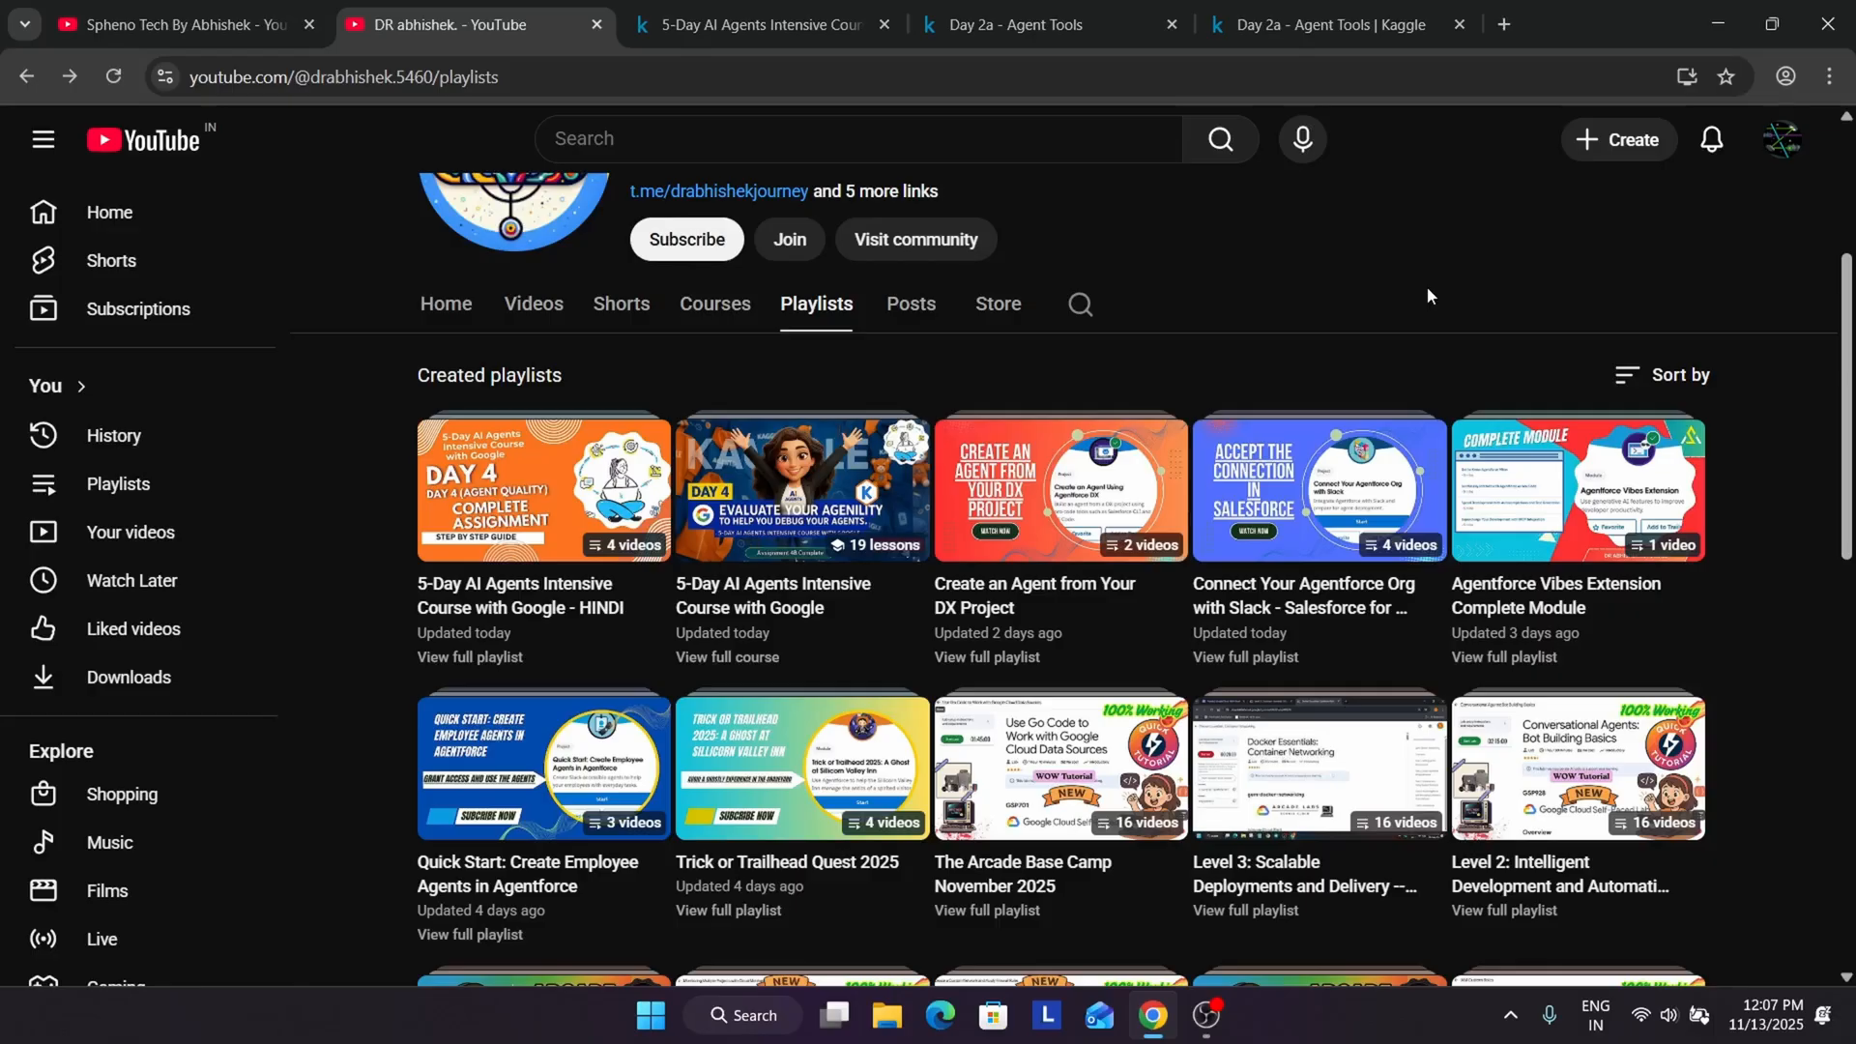
# - Return to the Kaggle course guide and scroll through Day 3, Day 4 (Agent Quality) and the announcements
pyautogui.click(754, 26)
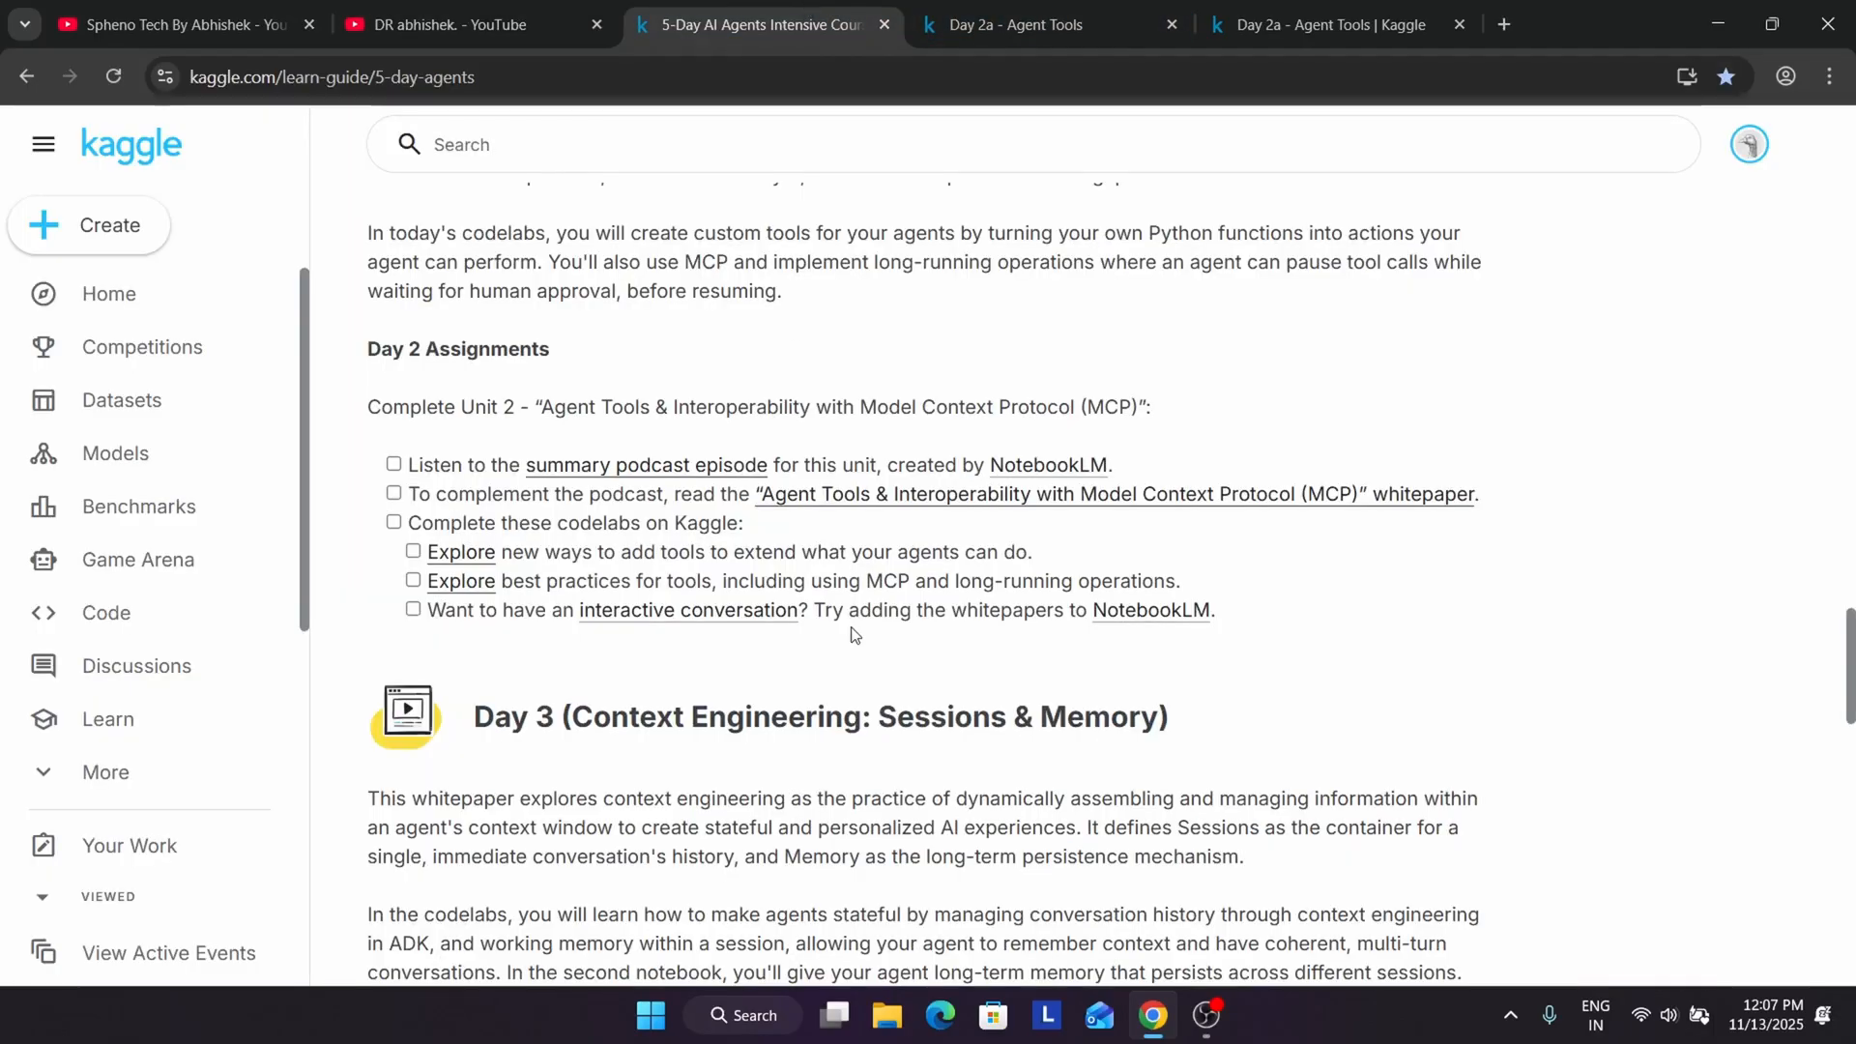
pyautogui.scroll(-3, 854, 639)
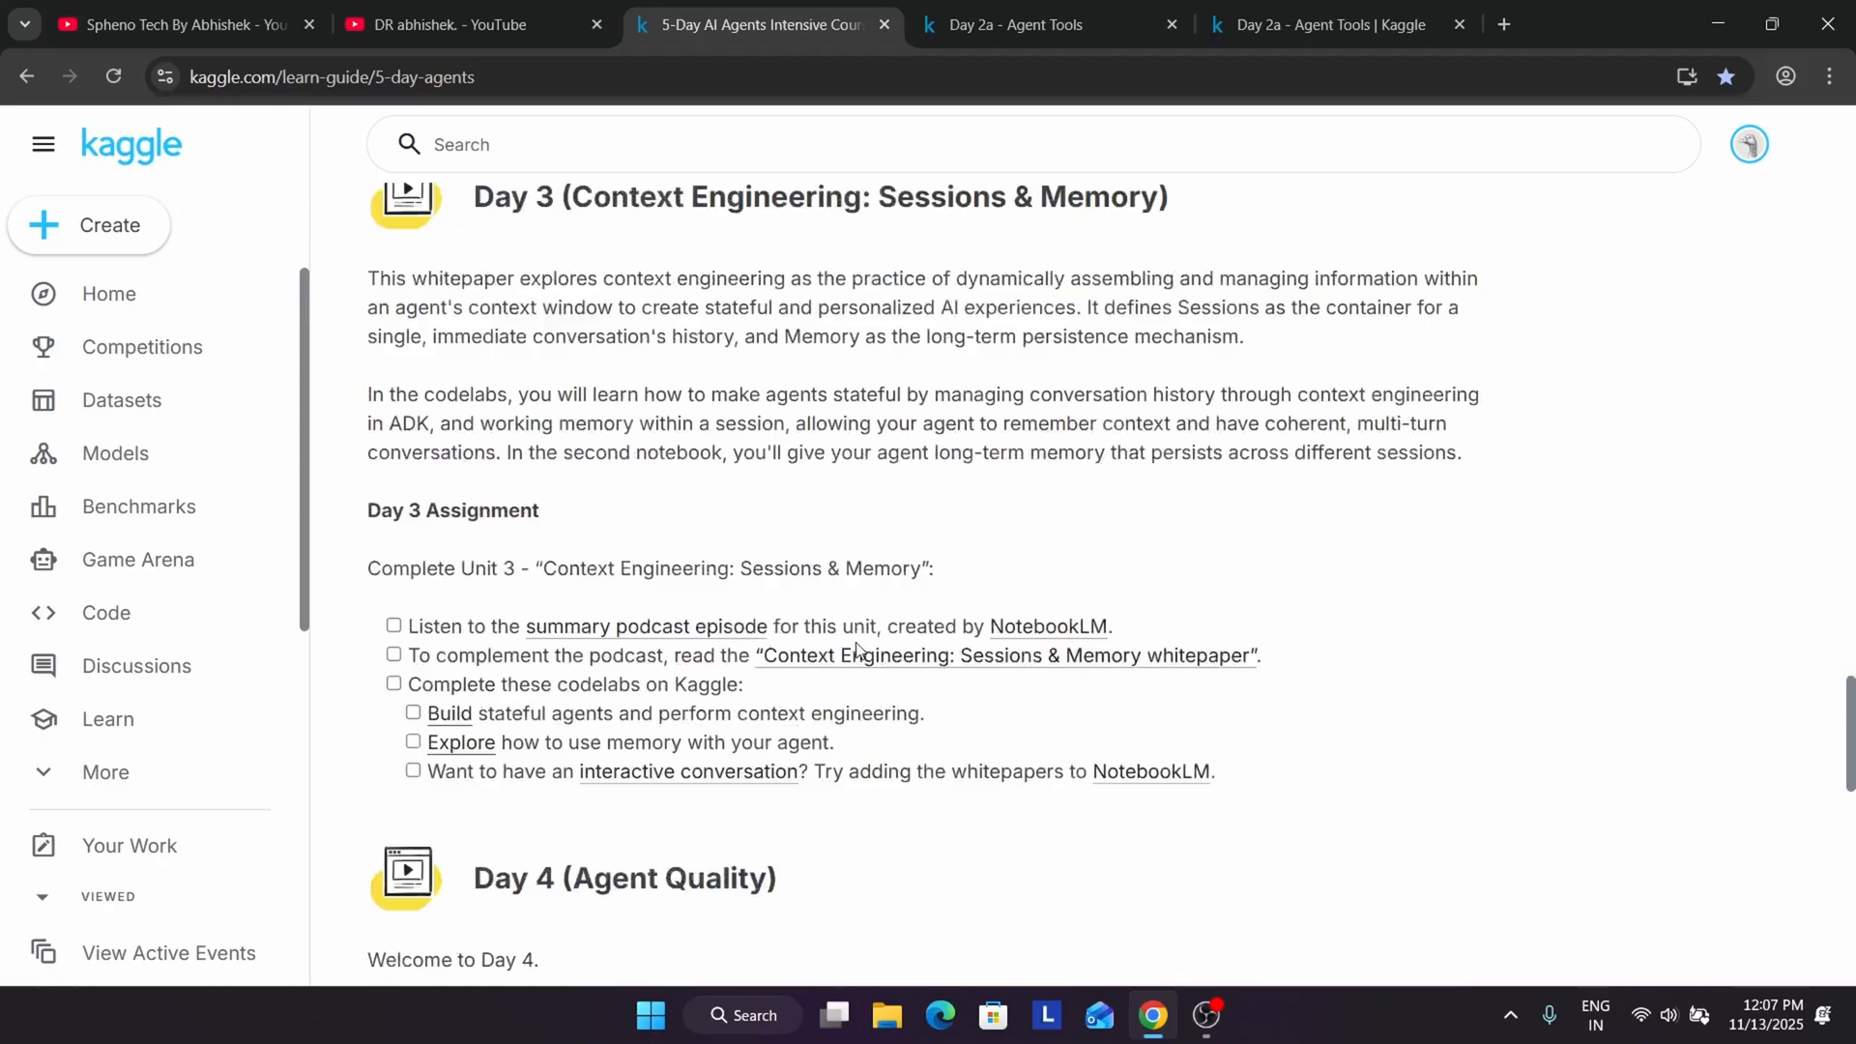
pyautogui.scroll(-5, 855, 640)
pyautogui.scroll(-3, 857, 650)
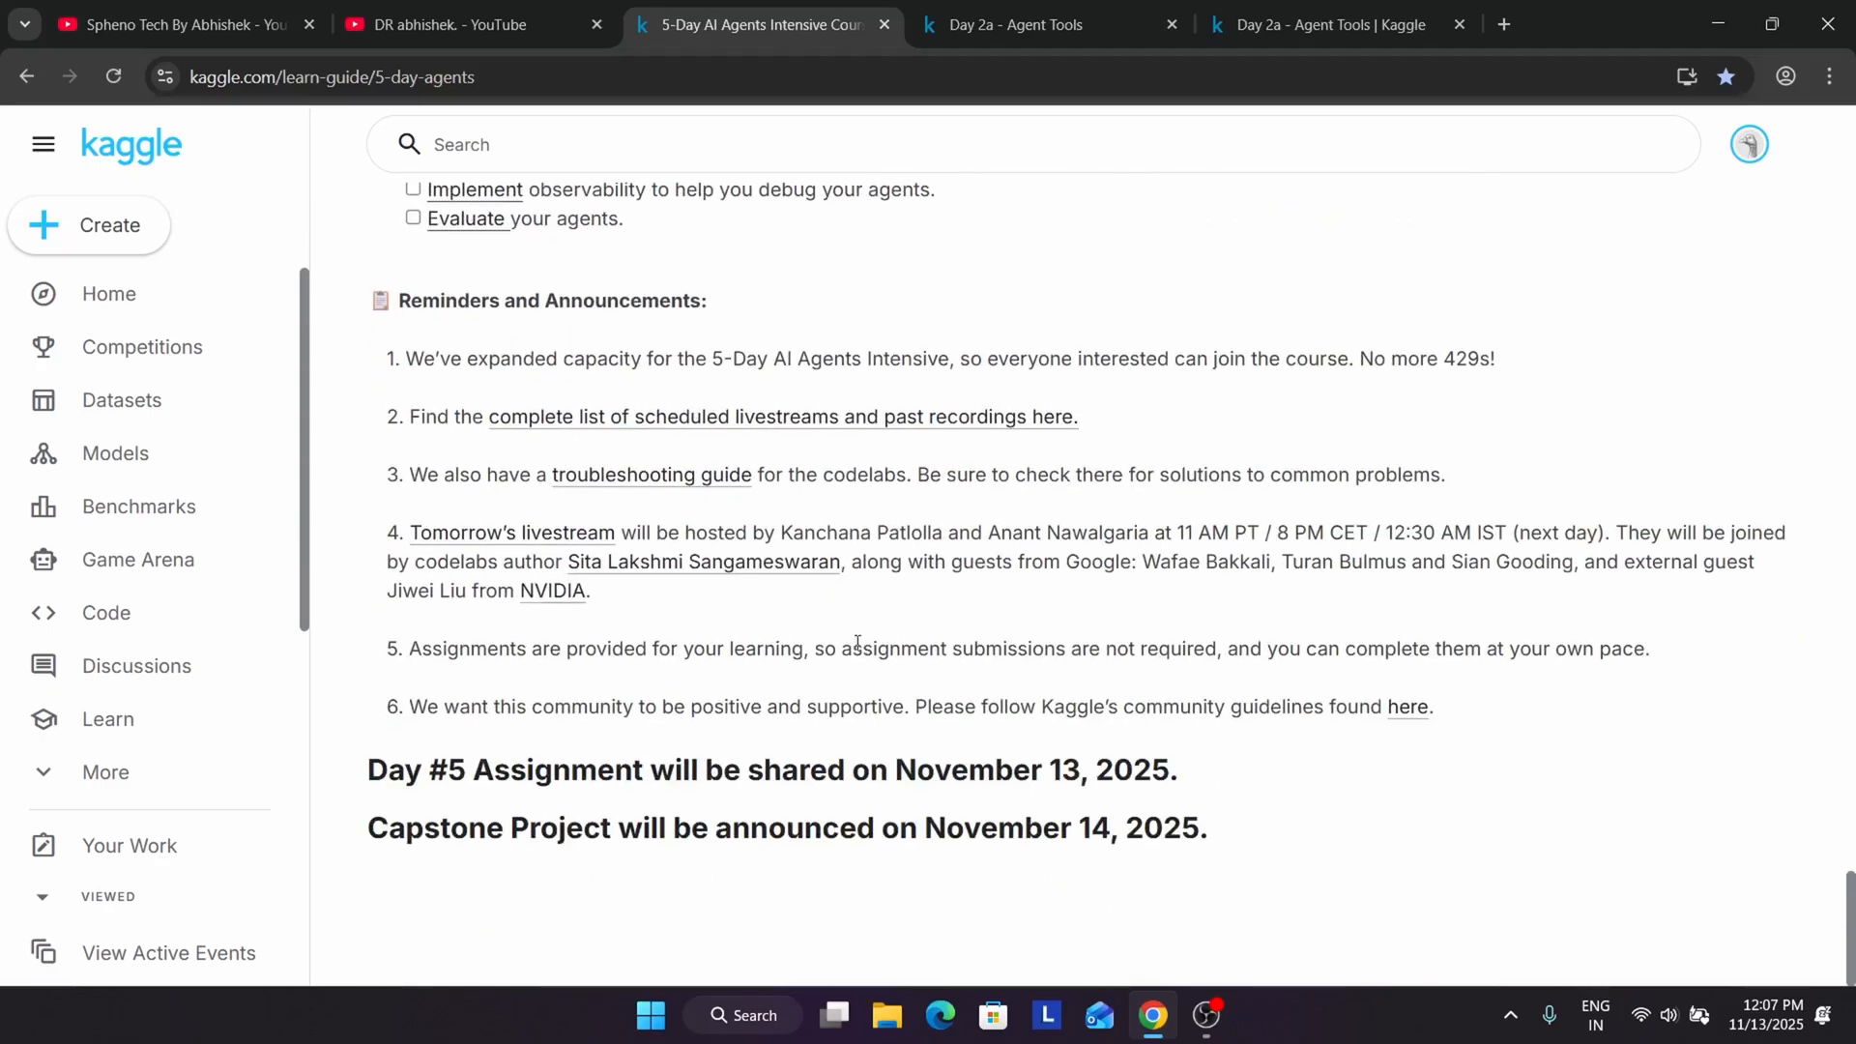
pyautogui.scroll(2, 858, 640)
pyautogui.scroll(3, 874, 618)
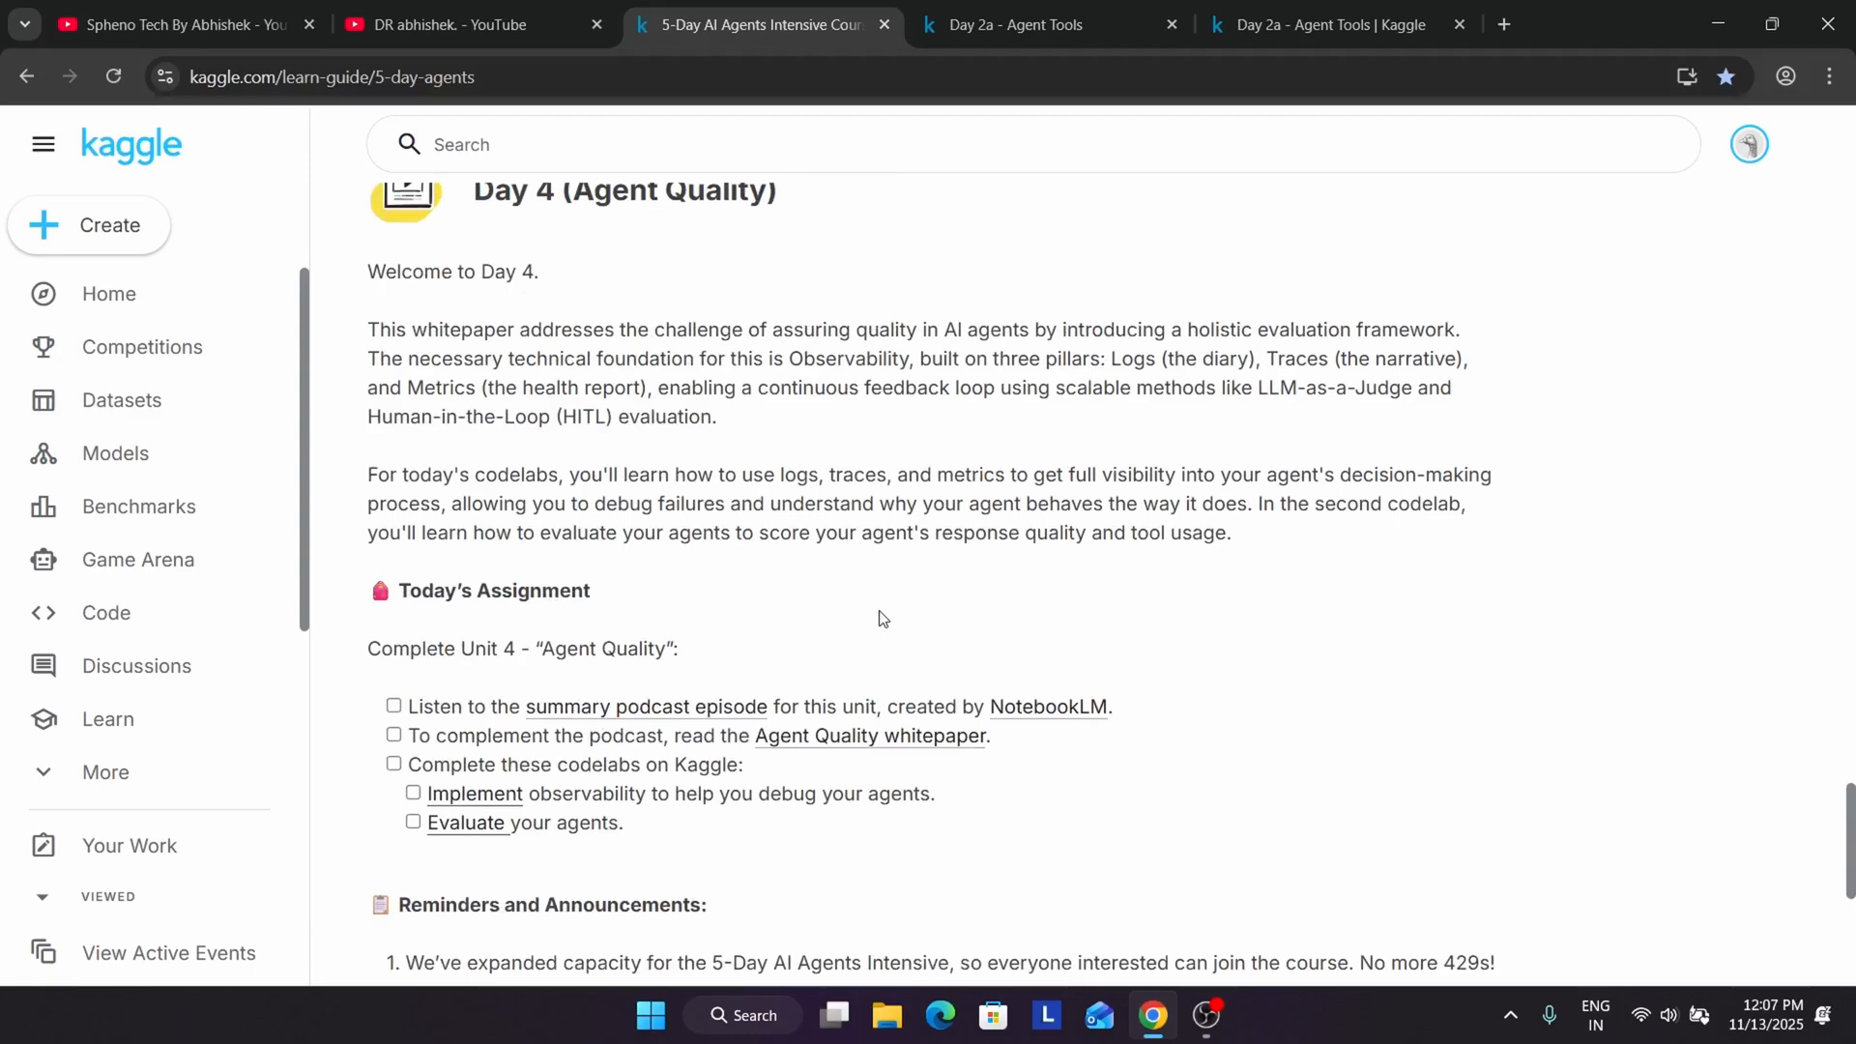
pyautogui.scroll(2, 879, 620)
# - Show the DR abhishek channel playlists, glance at the Kaggle guide's Day 4 section, and return to the playlists
pyautogui.click(186, 23)
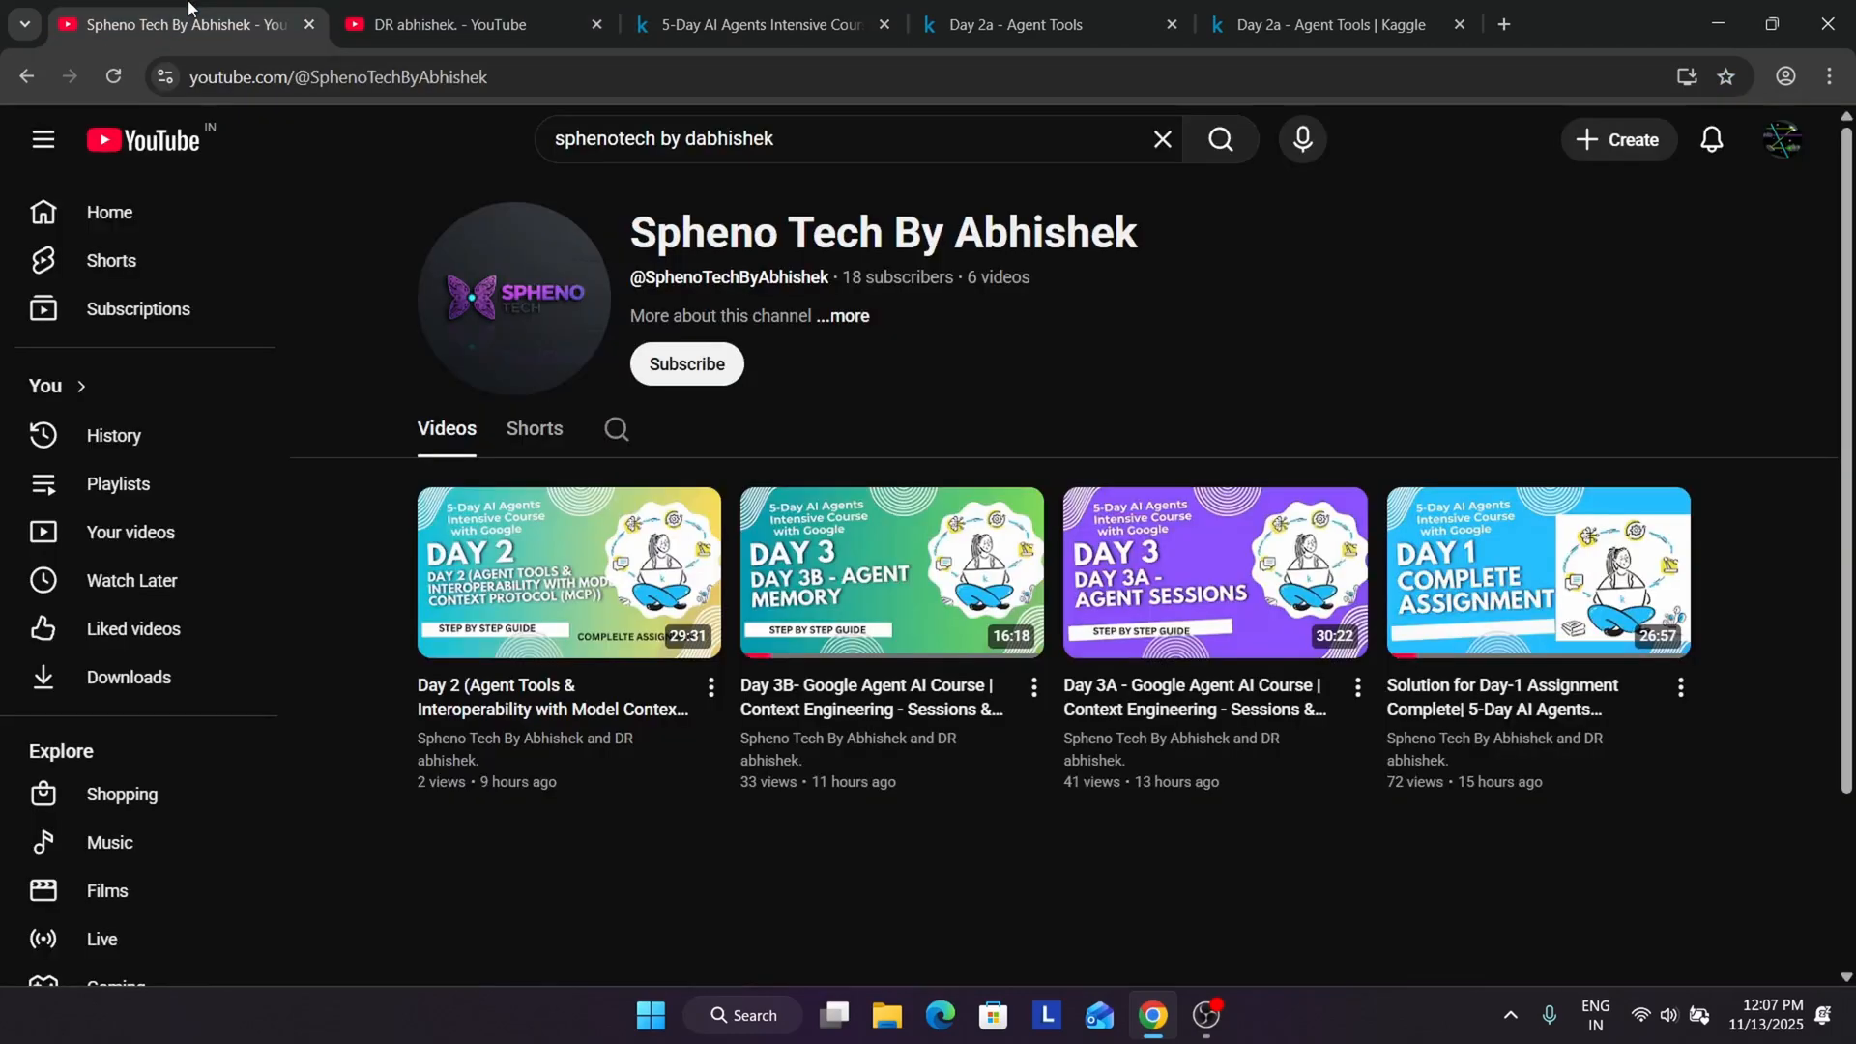
pyautogui.click(450, 25)
pyautogui.scroll(-1, 750, 638)
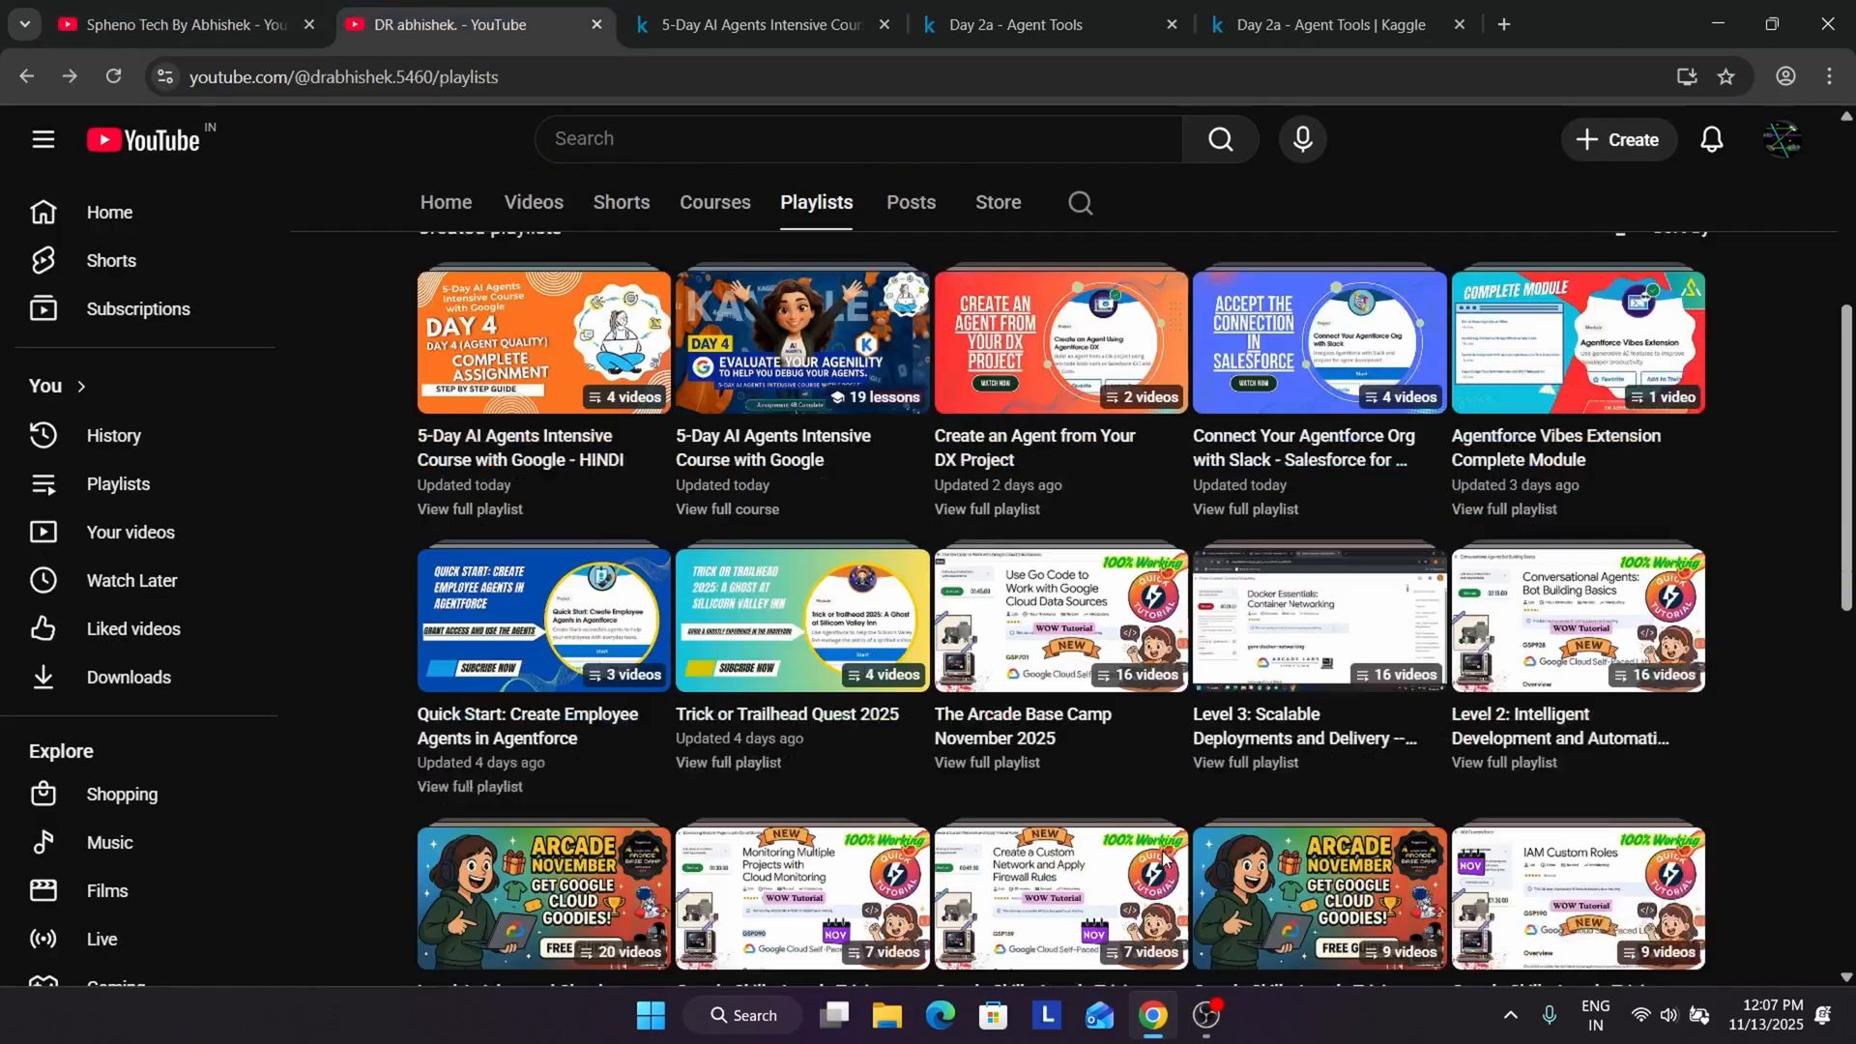
pyautogui.scroll(-3, 1016, 783)
pyautogui.scroll(5, 1165, 864)
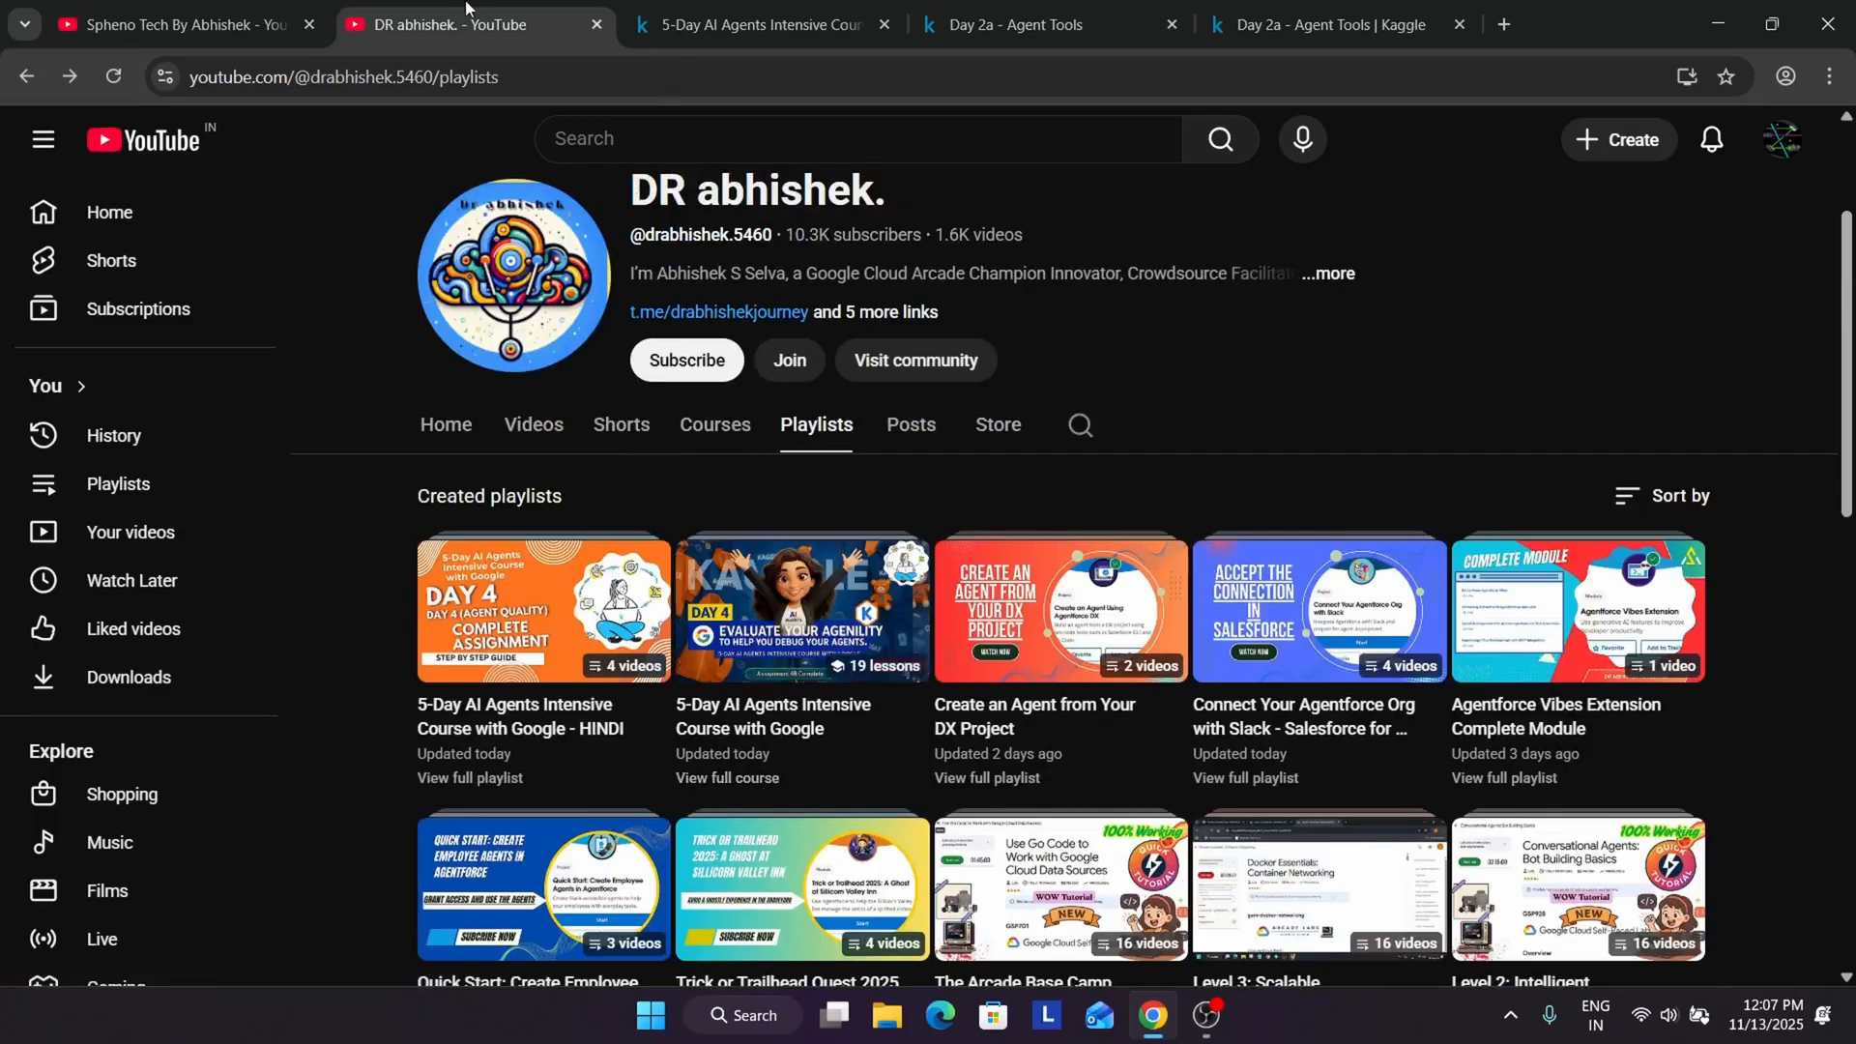
pyautogui.click(754, 24)
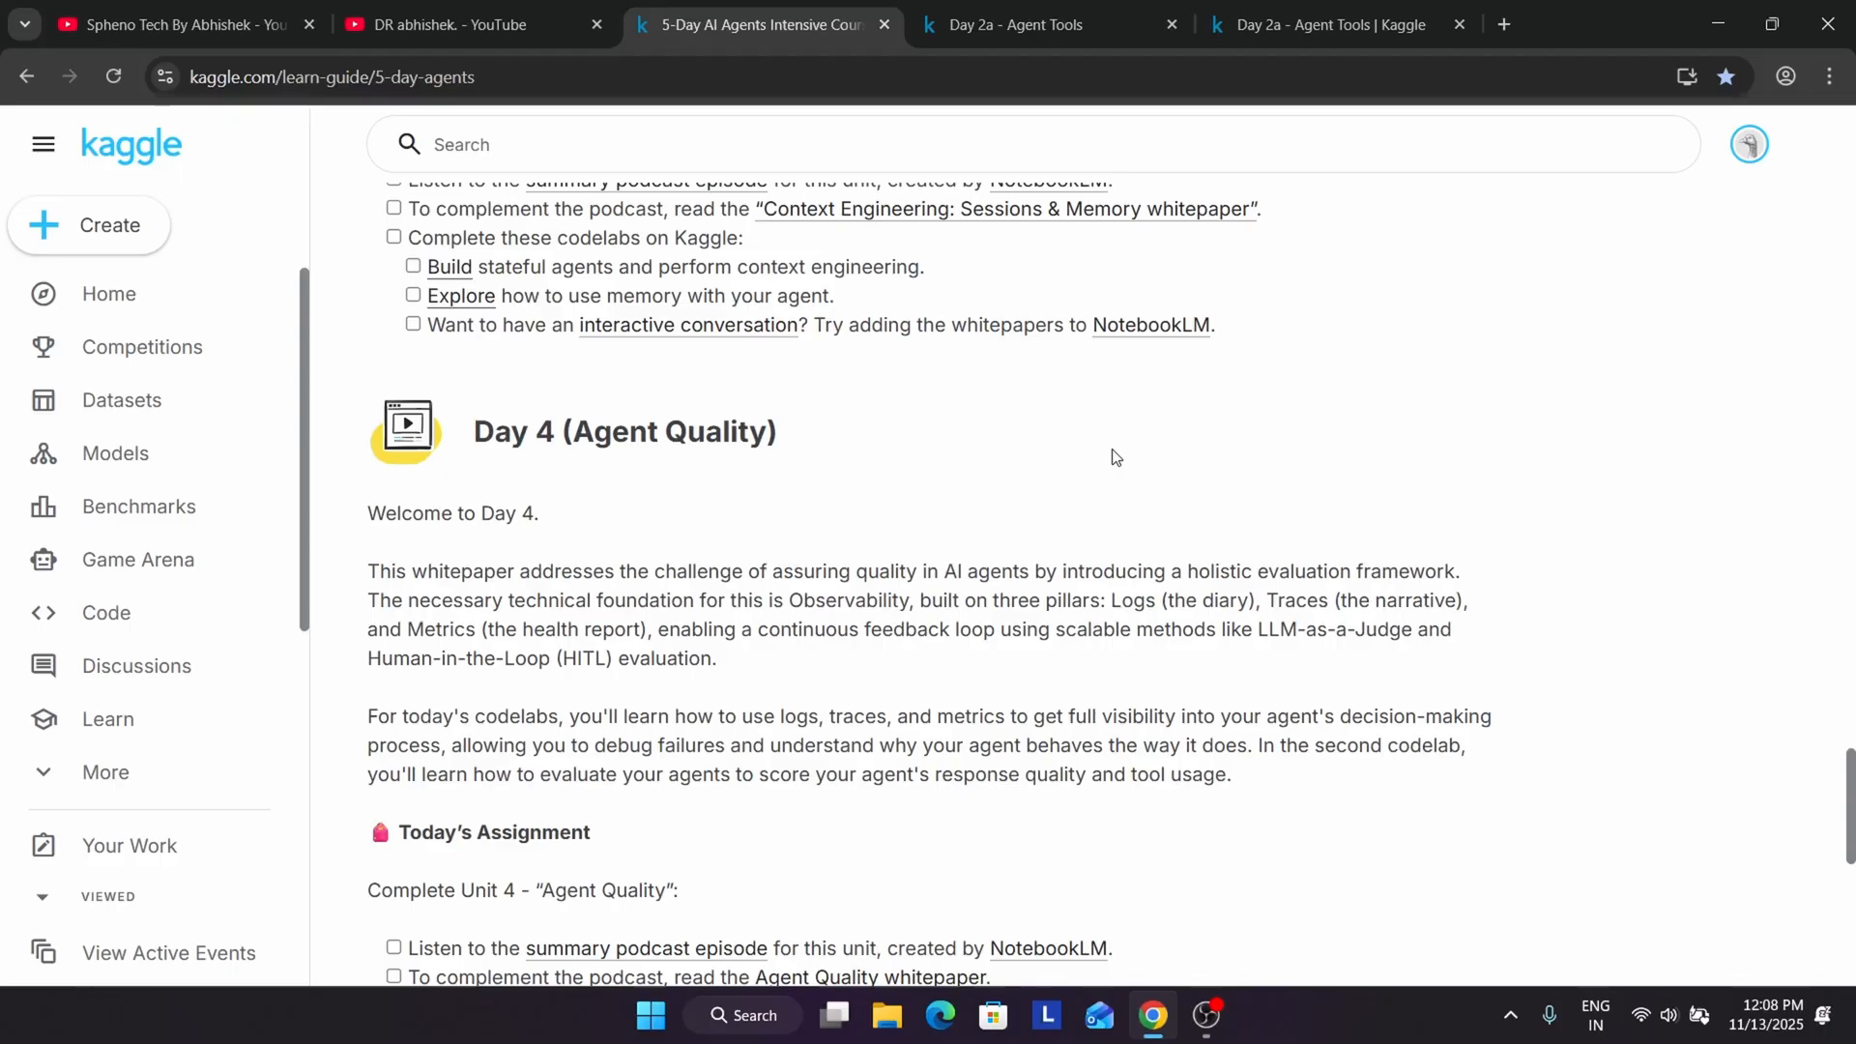
pyautogui.hotkey('ctrl', 'shift', 'Tab')
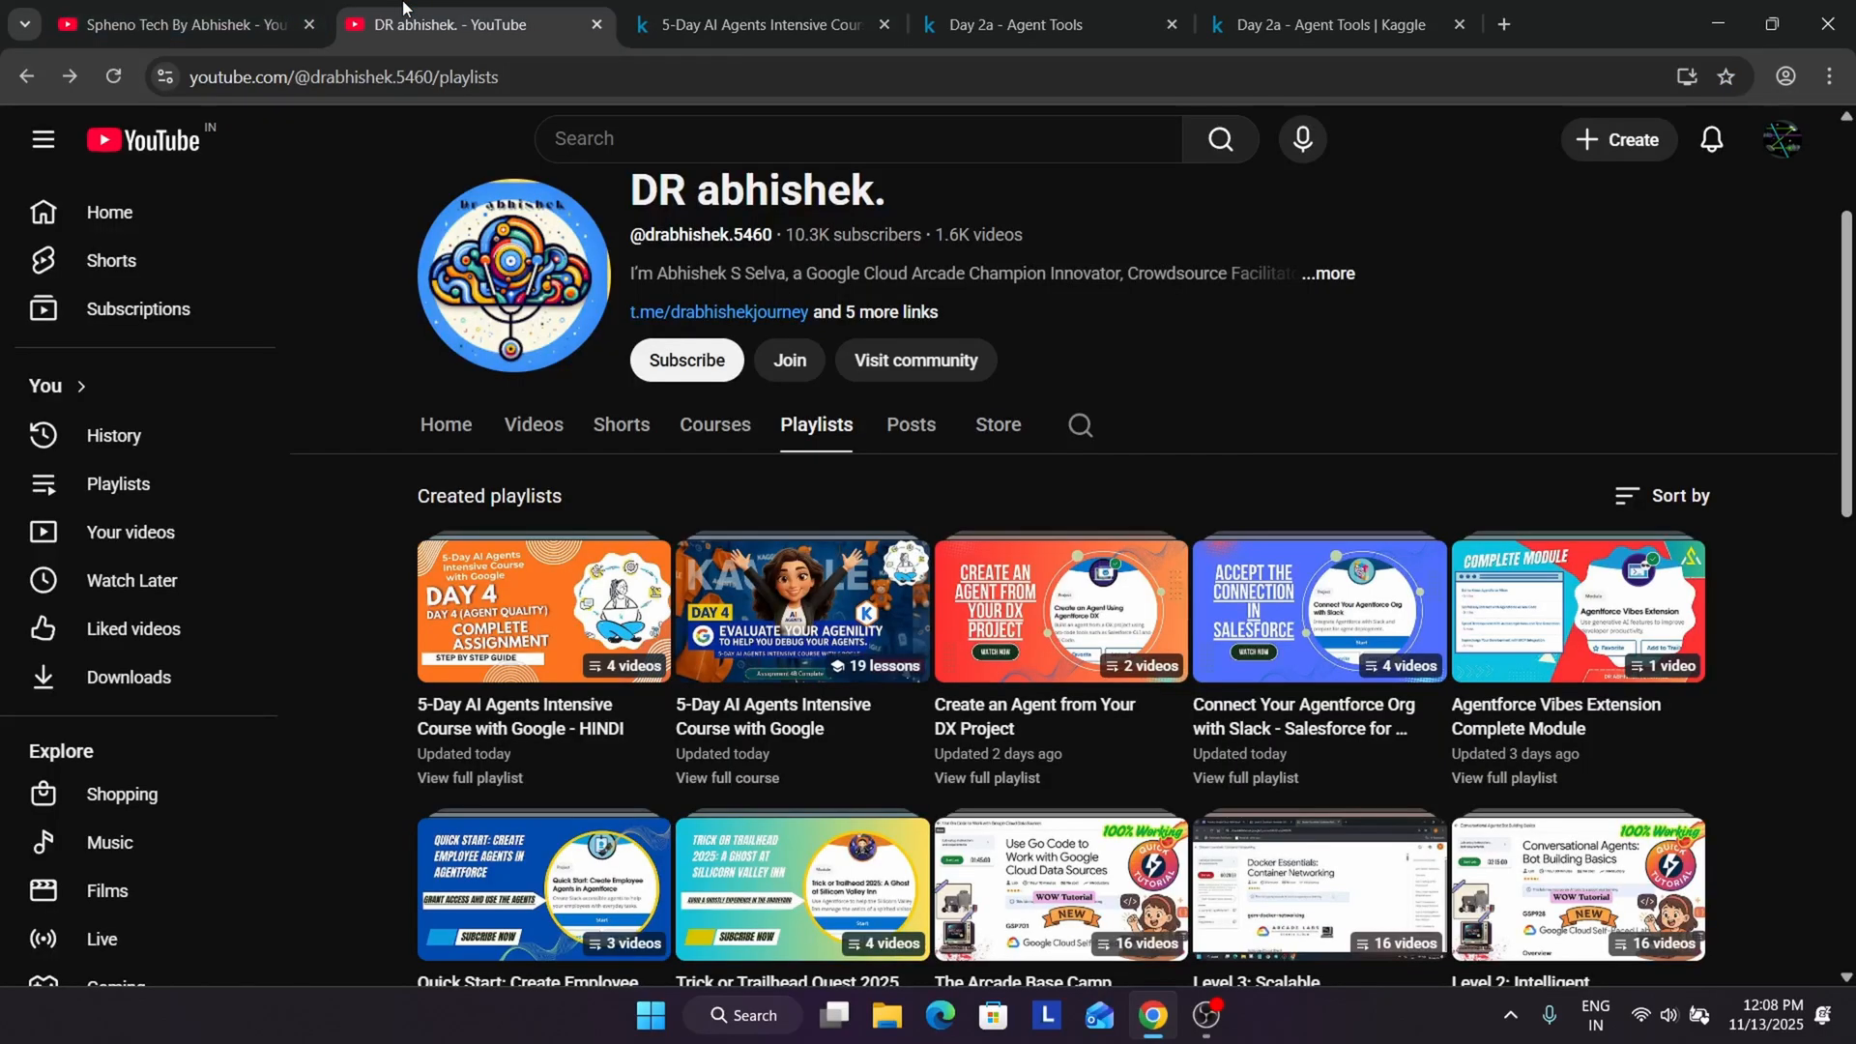